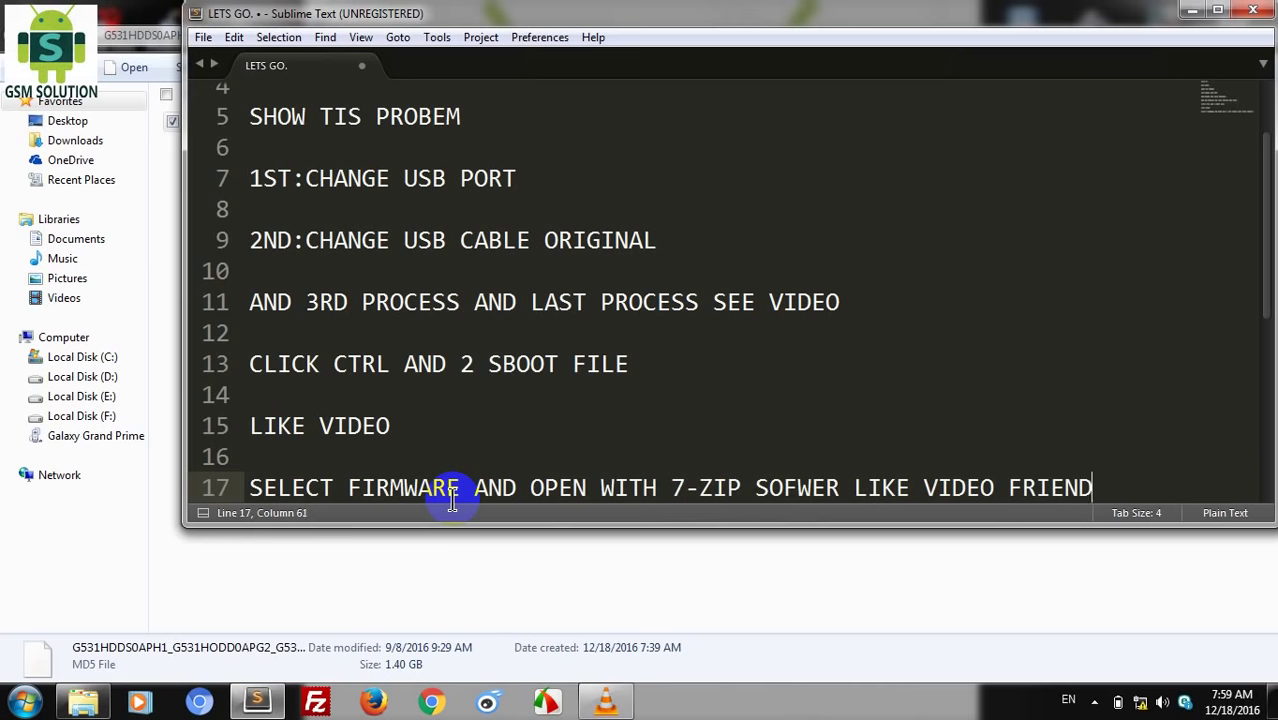
Step: Add two new lines at the end of the note, switch to File Explorer and open the G531HDDS0APH1 firmware MD5 file in 7-Zip
{"action": "key", "text": "Return"}
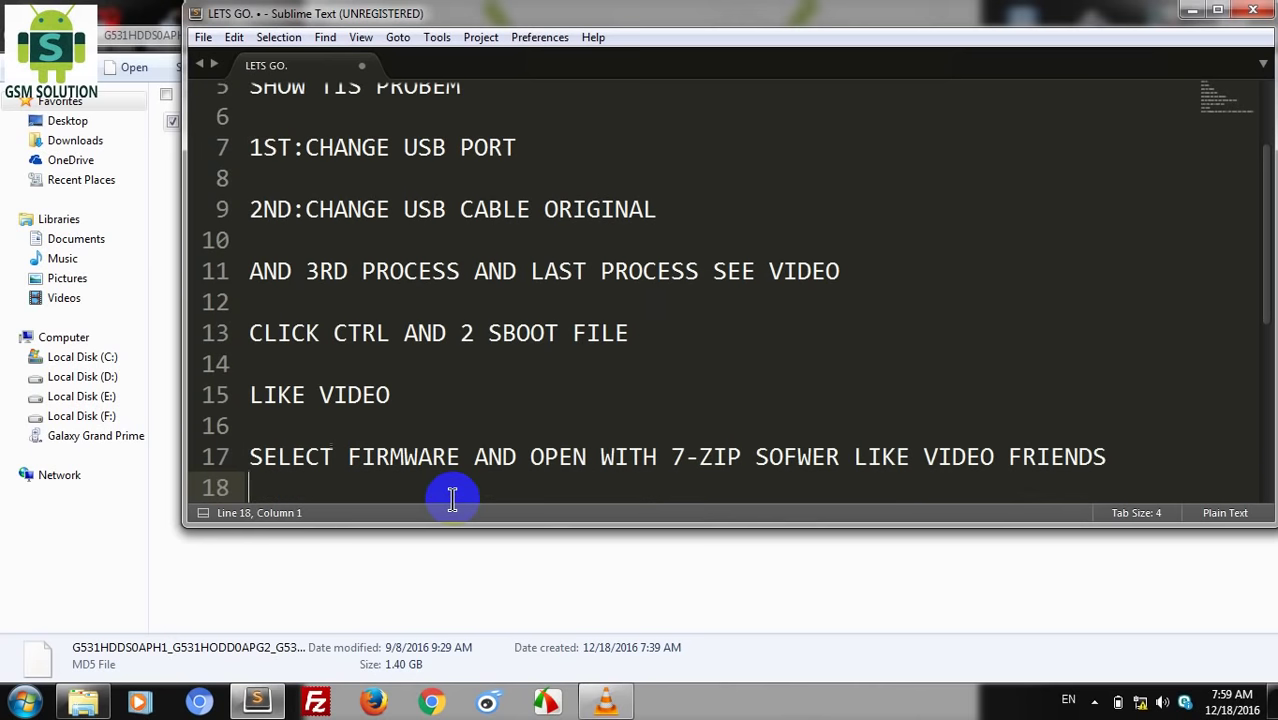
{"action": "key", "text": "Return"}
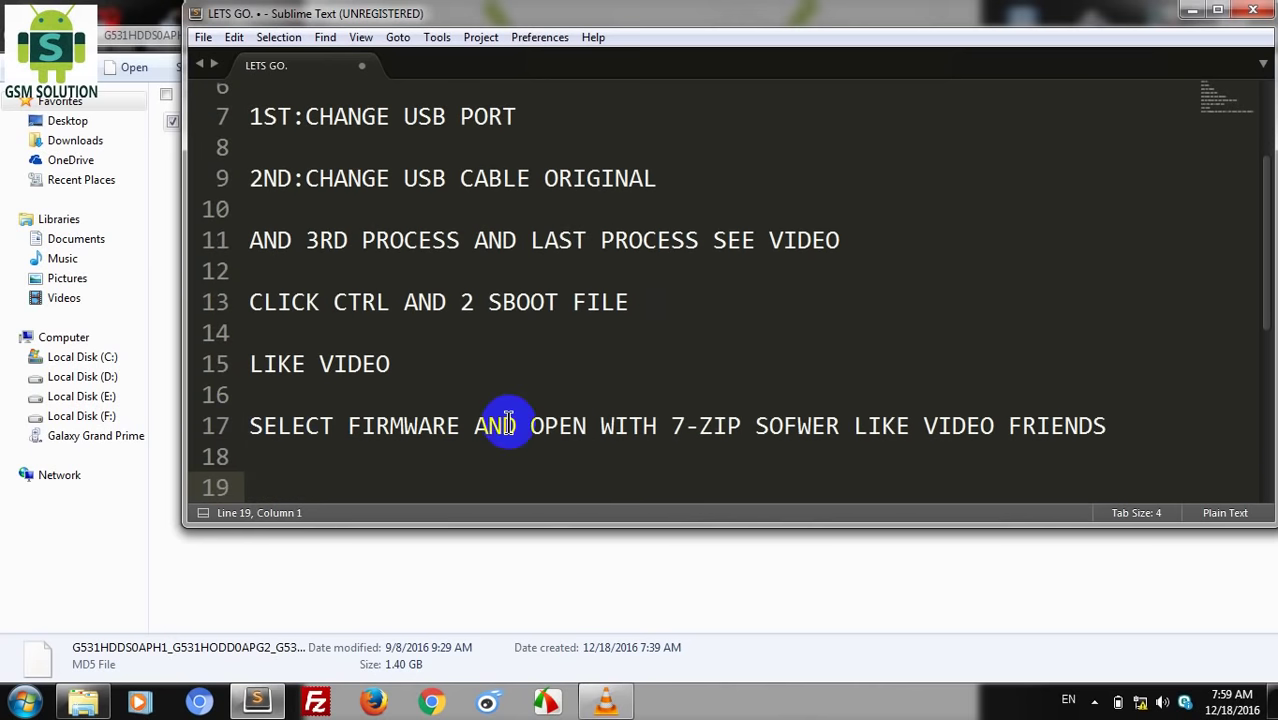
{"action": "left_click", "coordinate": [724, 548]}
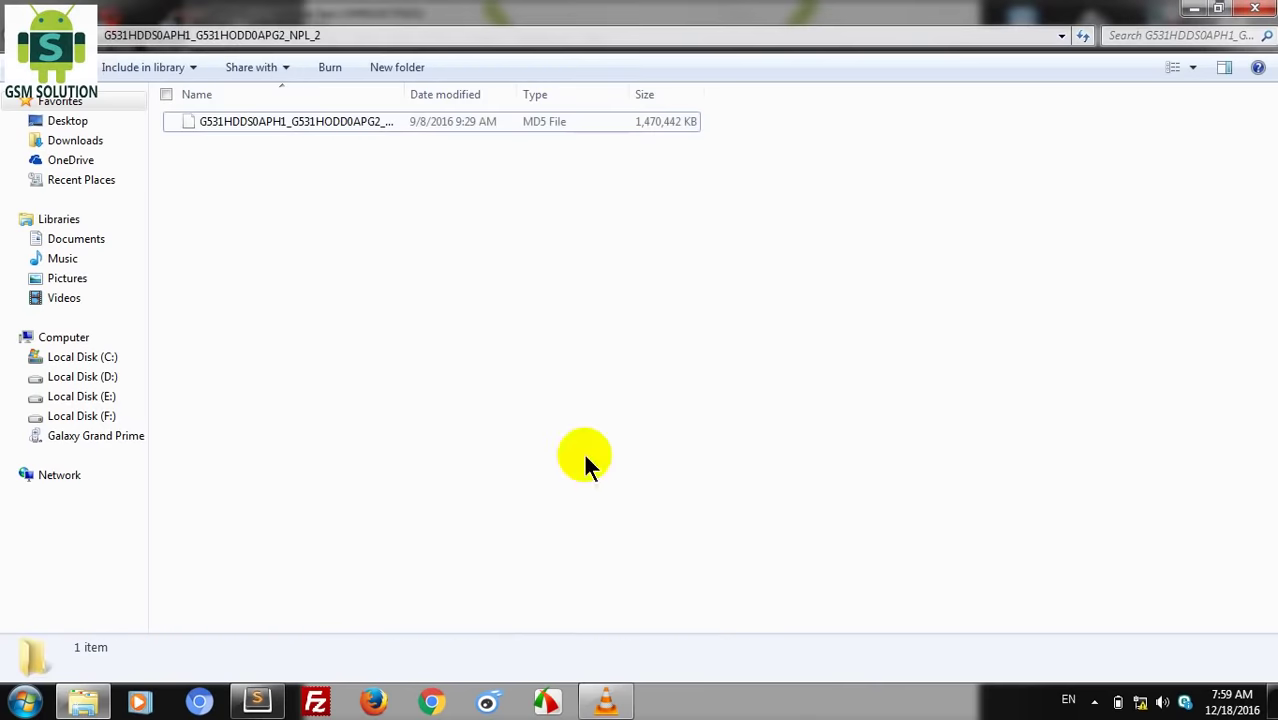
{"action": "left_click", "coordinate": [289, 130]}
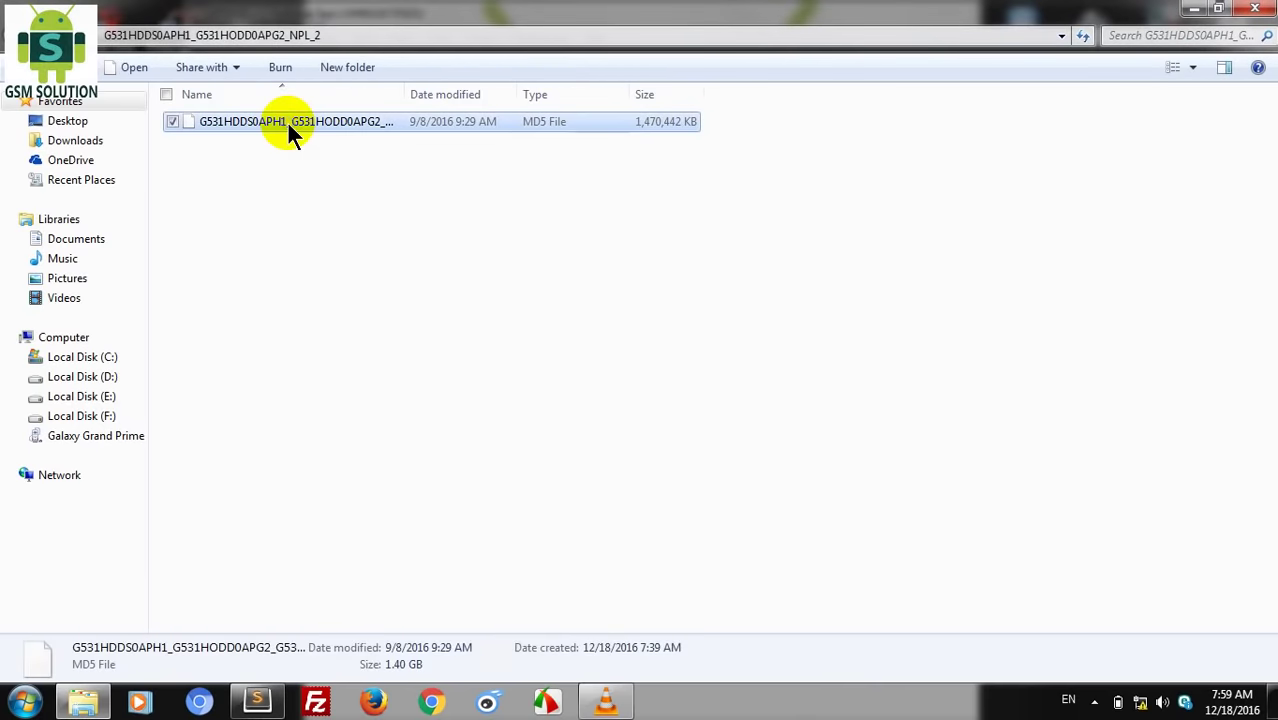
{"action": "right_click", "coordinate": [288, 130]}
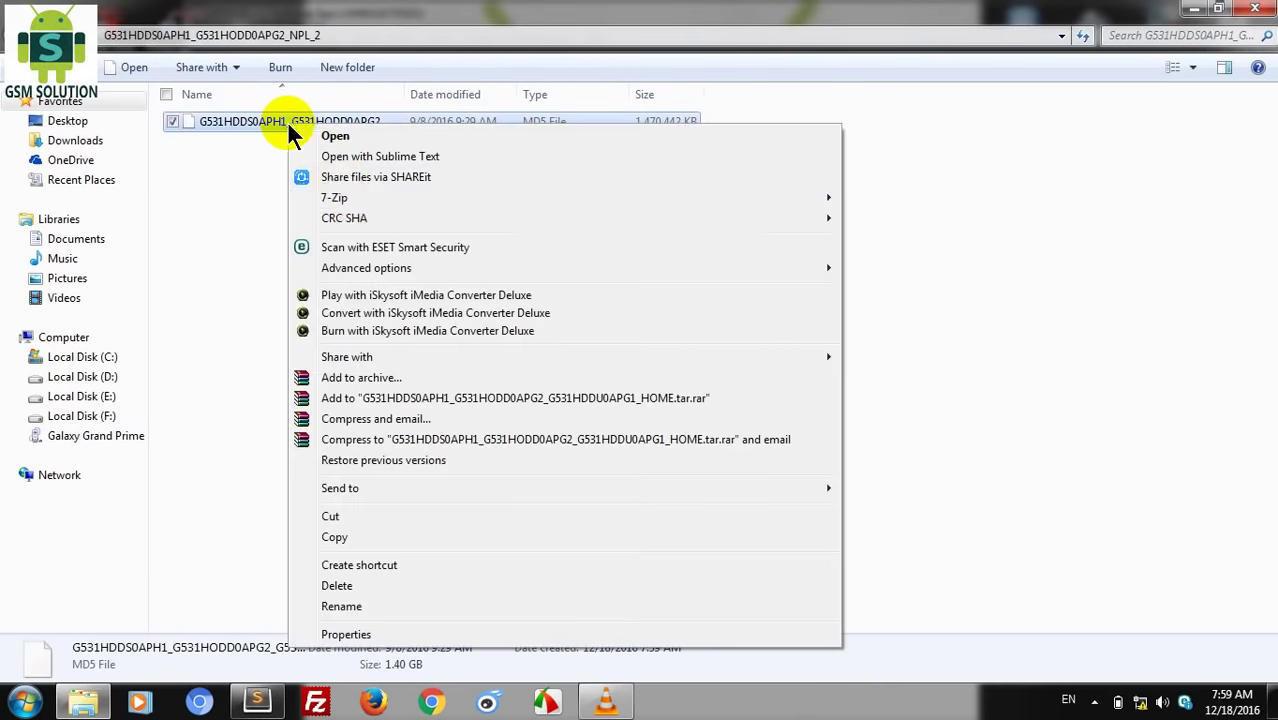
{"action": "left_click", "coordinate": [319, 199]}
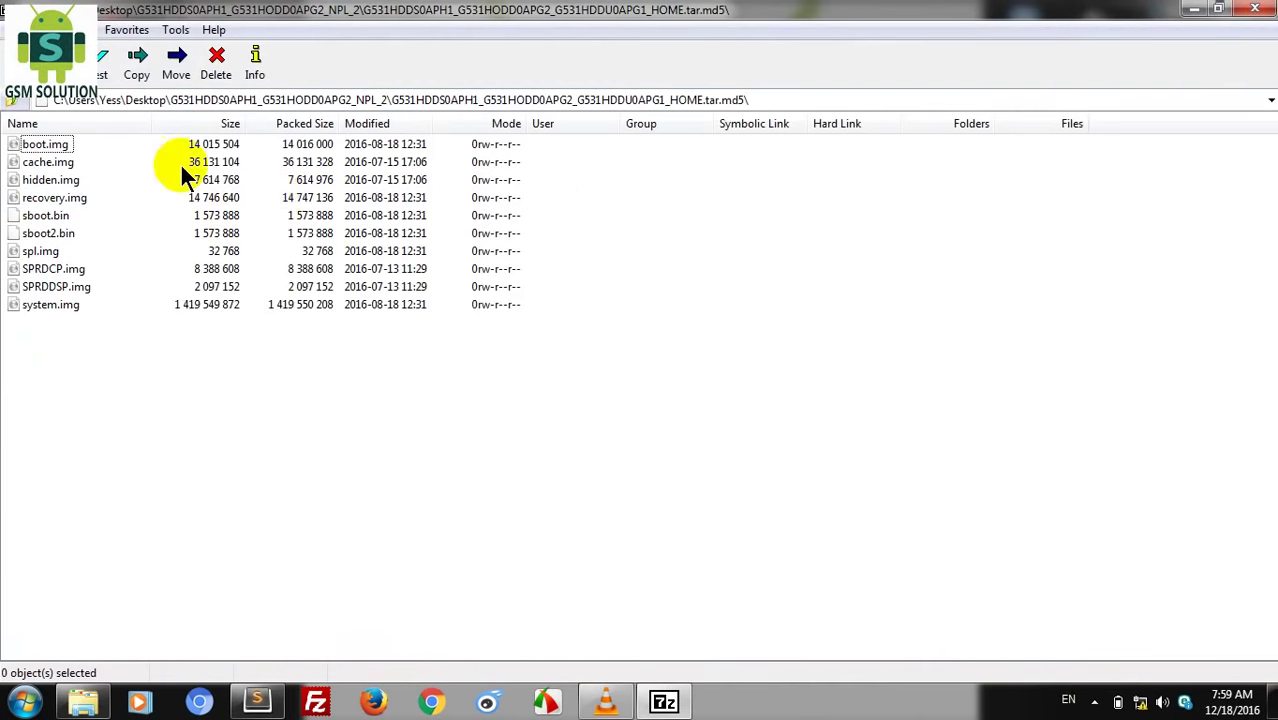
{"action": "left_click", "coordinate": [56, 215]}
{"action": "left_click", "coordinate": [56, 230]}
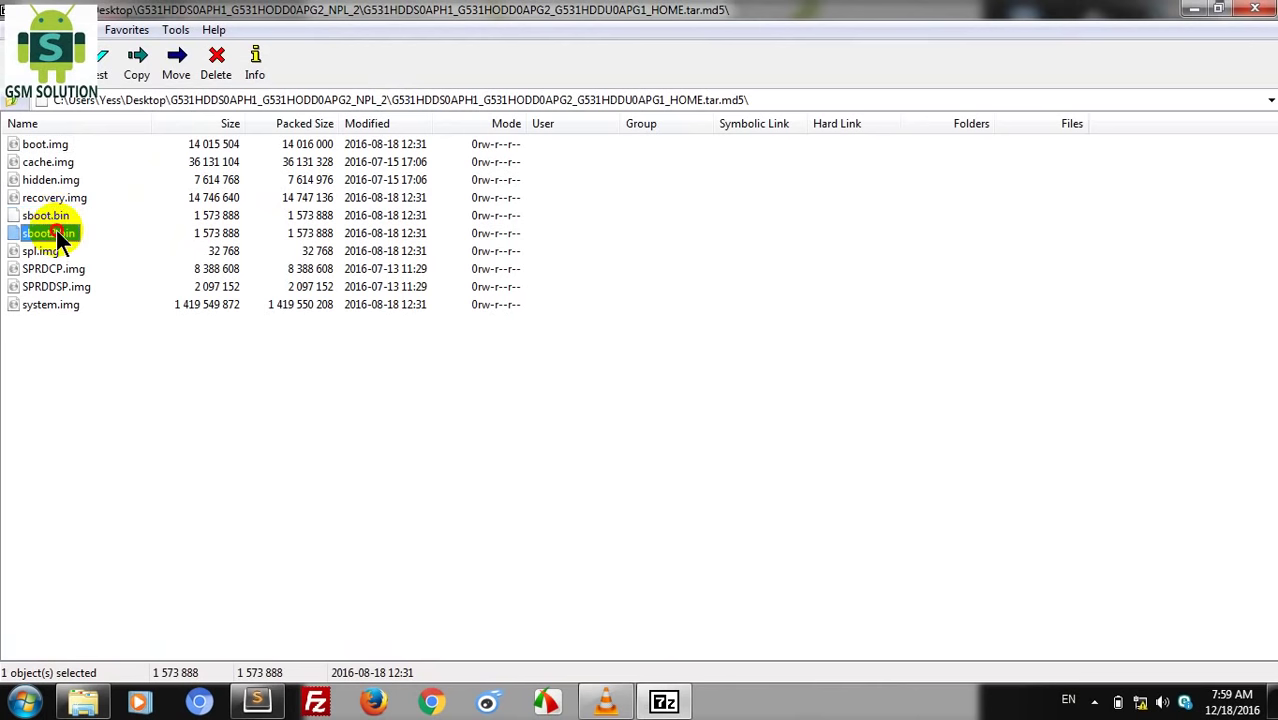
{"action": "left_click", "coordinate": [44, 218], "text": "ctrl"}
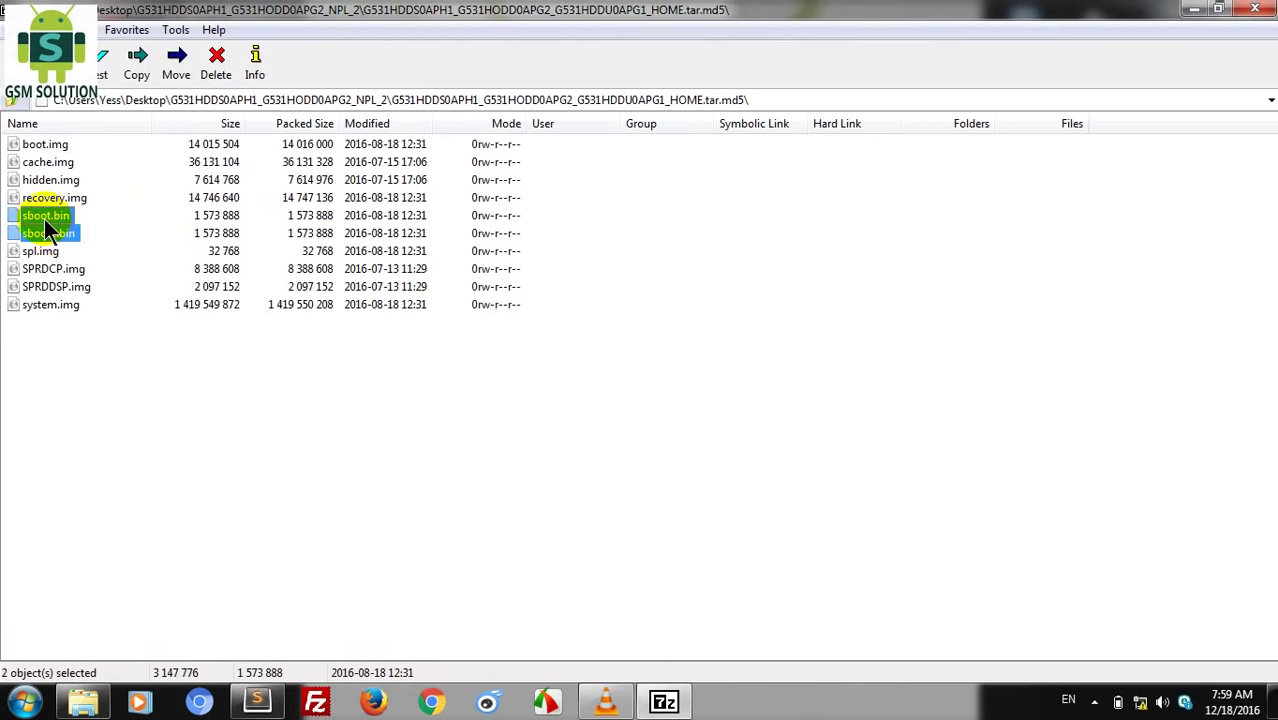
{"action": "key", "text": "Delete"}
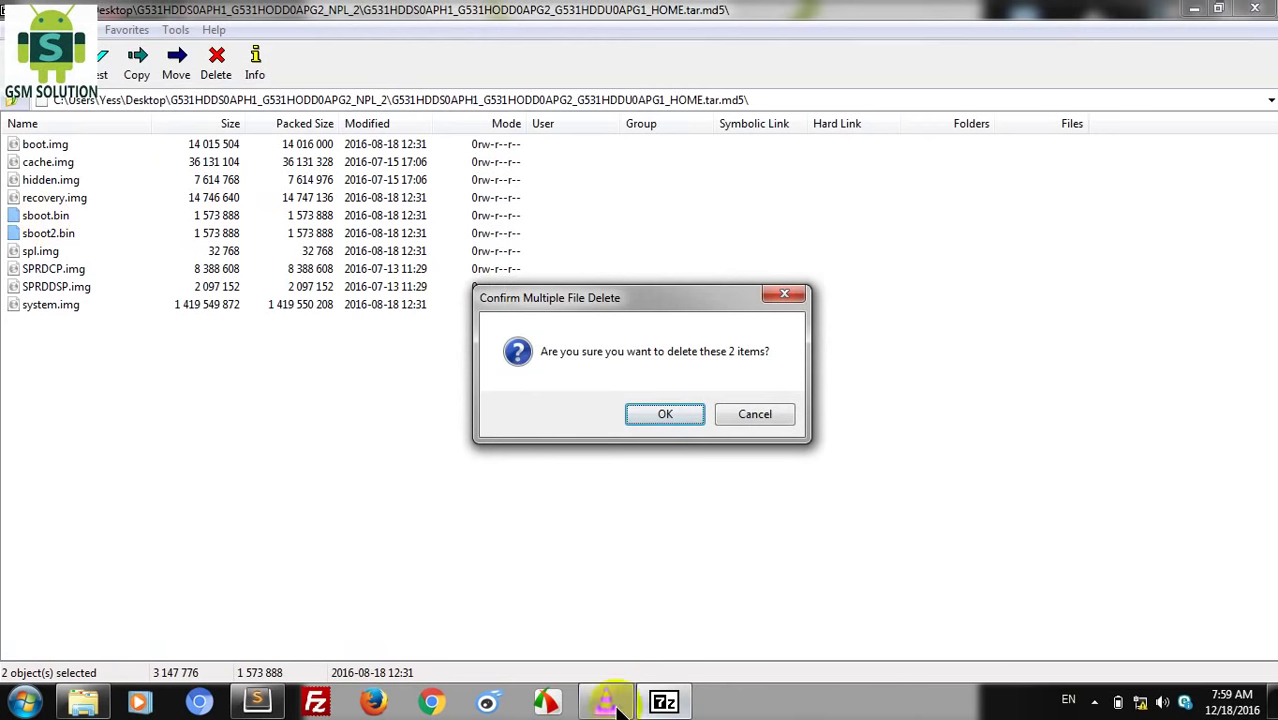
{"action": "left_click", "coordinate": [752, 416]}
Step: Switch to the Sublime Text note and write "SELECT 2 SBOOT FILE AND DELETE SBOOT FILE" on line 19
{"action": "left_click", "coordinate": [257, 702]}
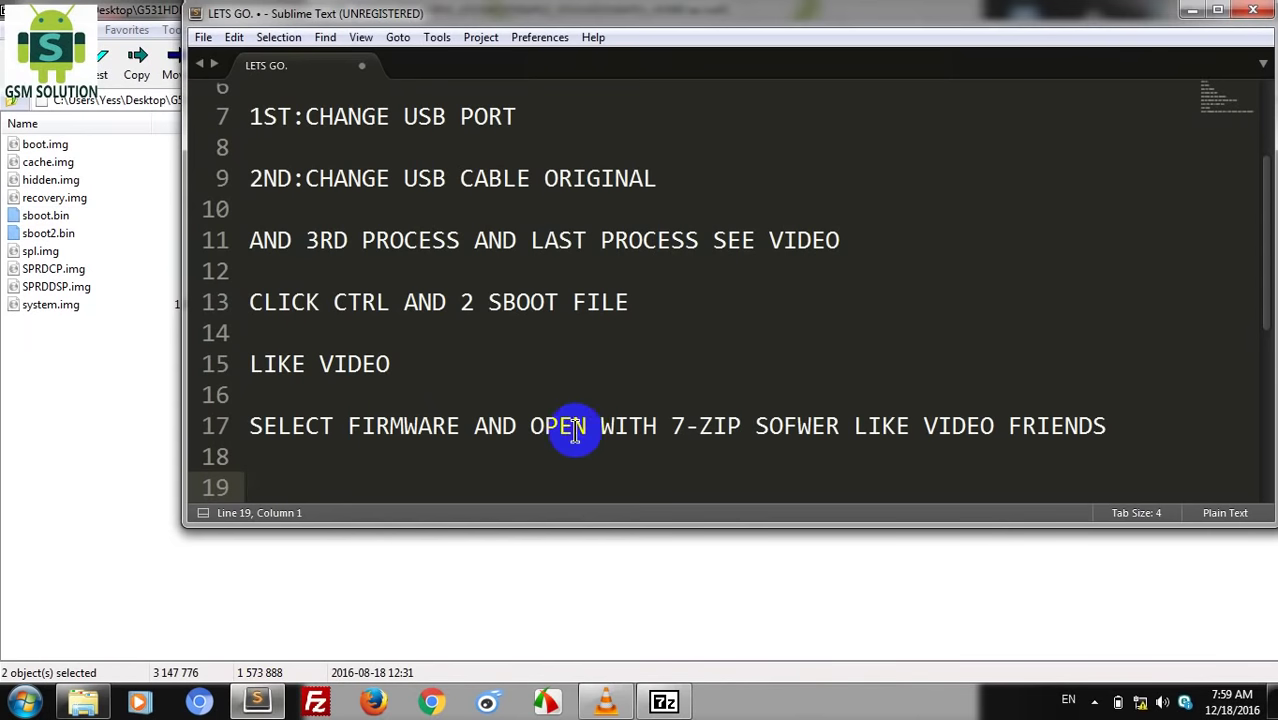
{"action": "type", "text": "SELECT 2"}
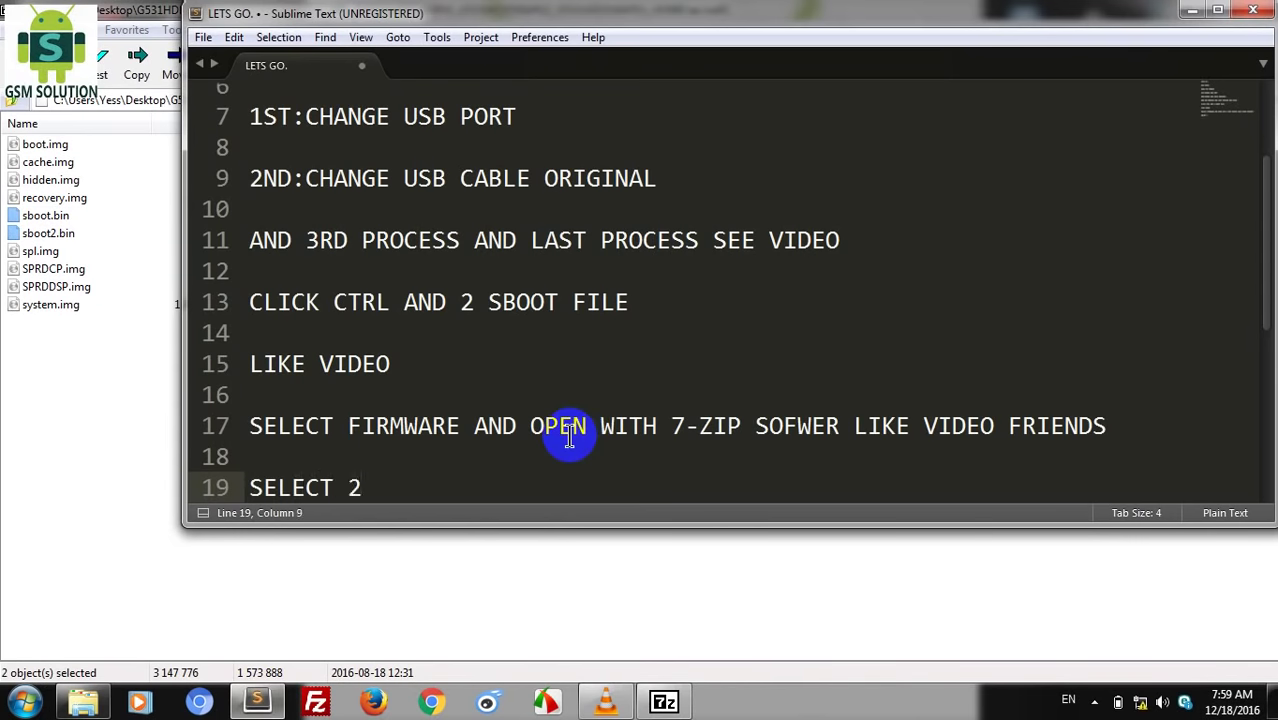
{"action": "type", "text": " SBOOT "}
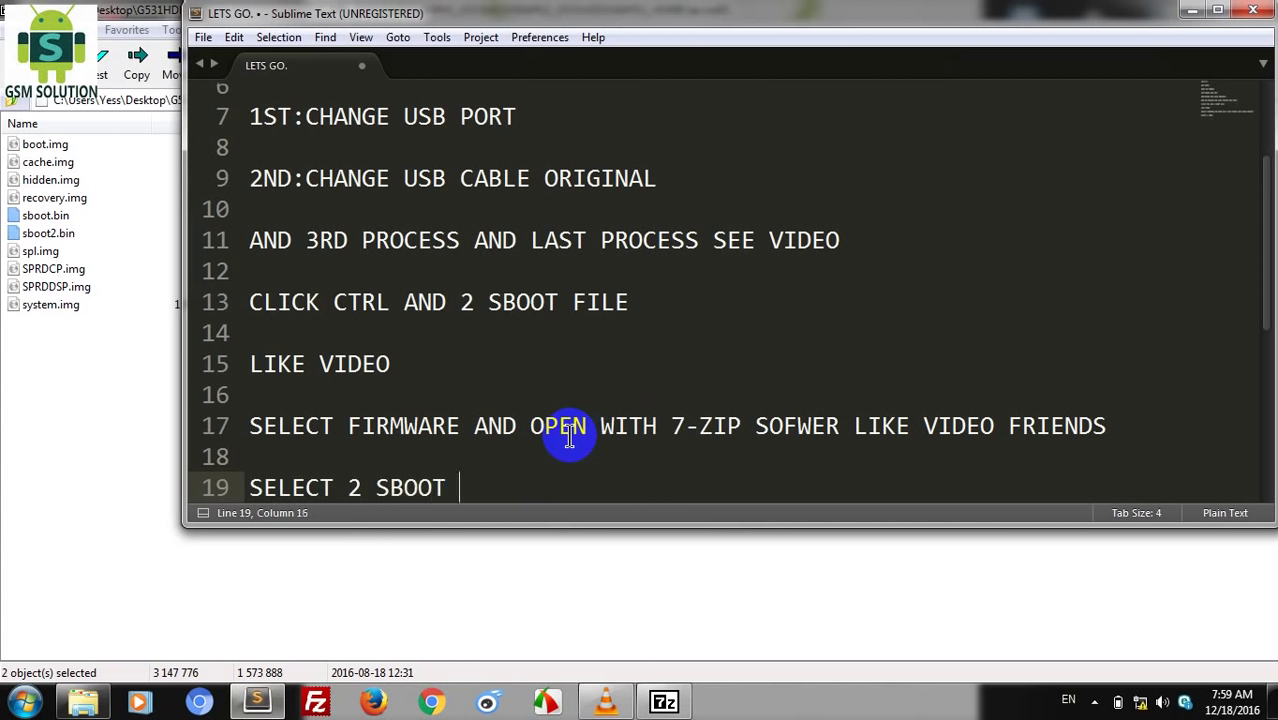
{"action": "type", "text": "FILE A"}
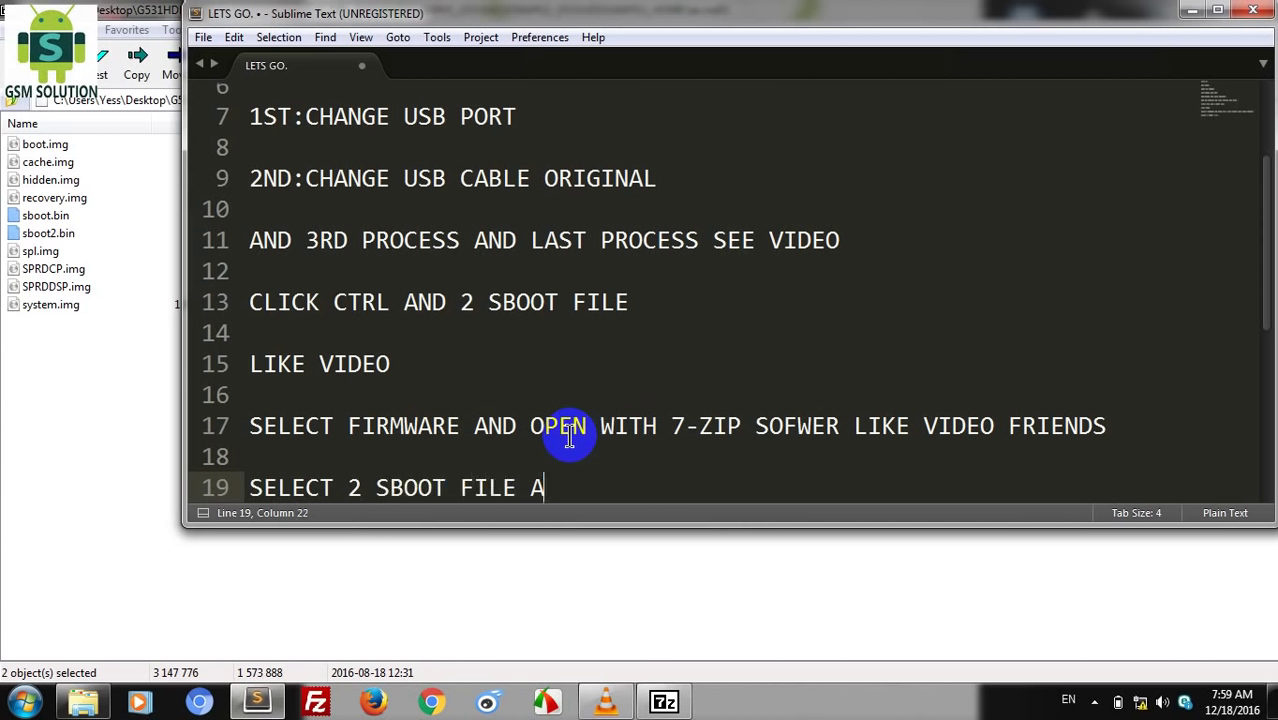
{"action": "type", "text": "ND DELE"}
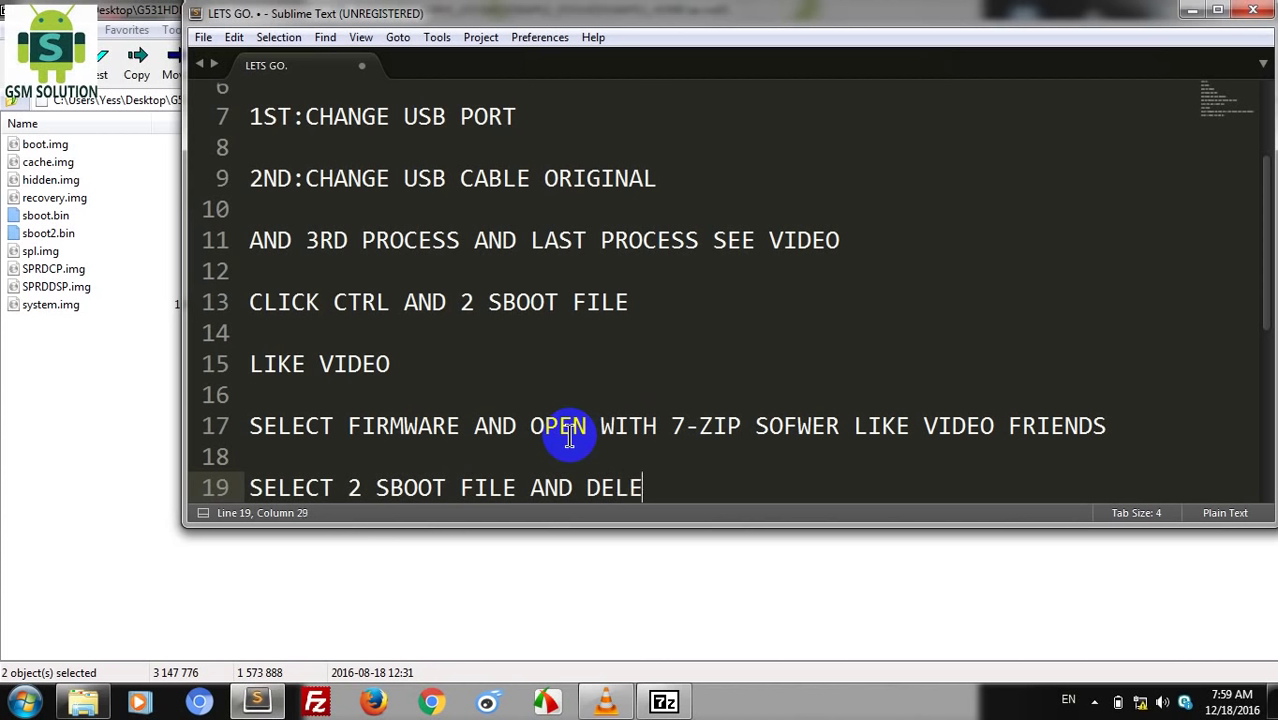
{"action": "type", "text": "TE SBB"}
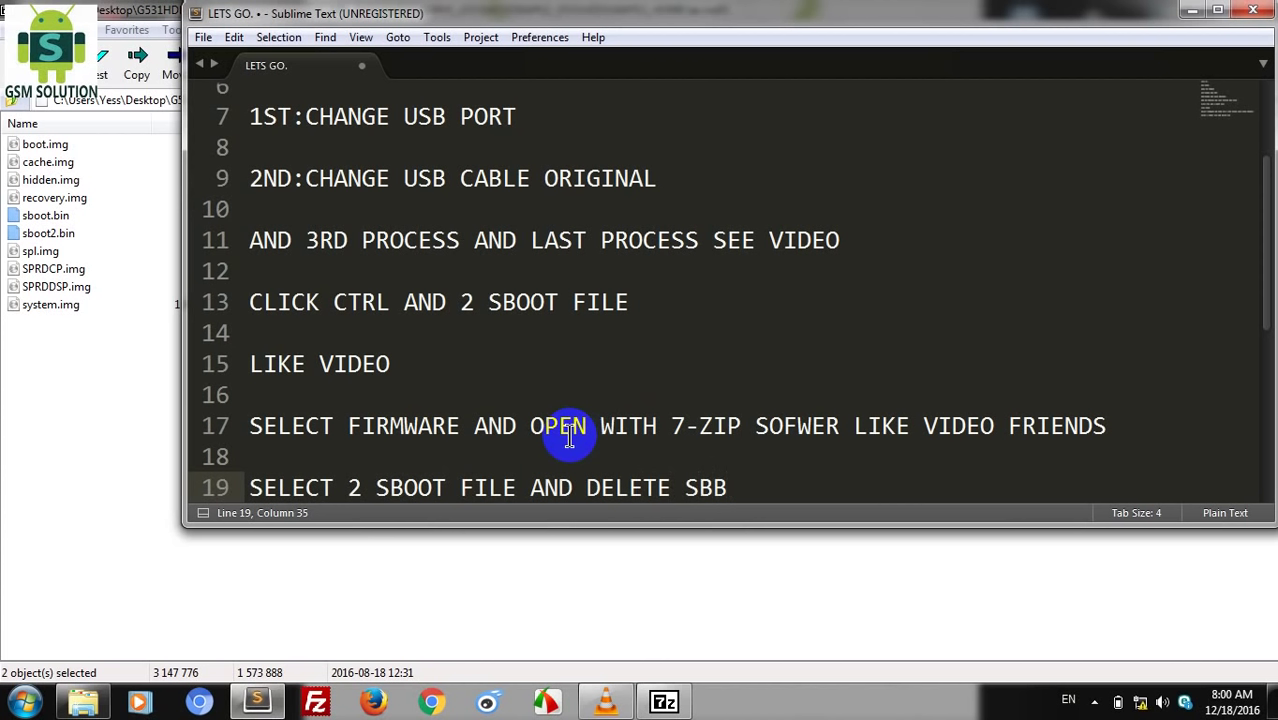
{"action": "key", "text": "BackSpace"}
{"action": "type", "text": "OOT FILE"}
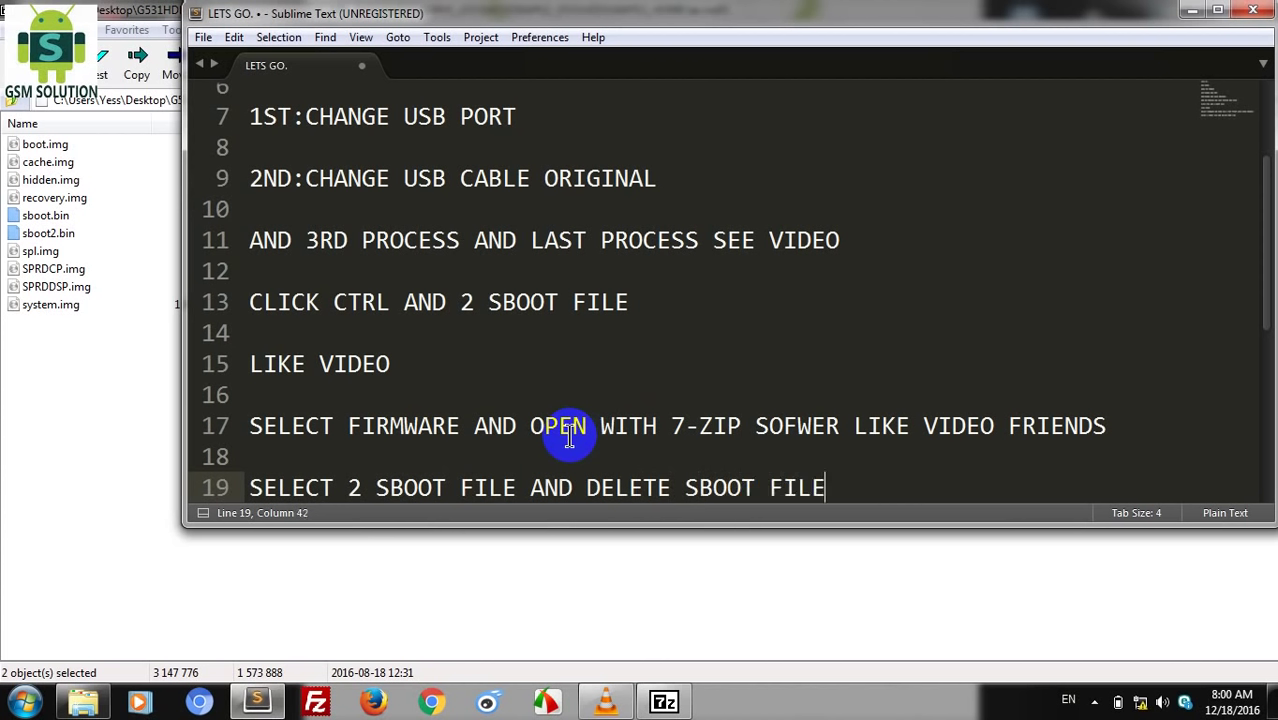
Step: Switch back to 7-Zip and try to delete sboot.bin and sboot2.bin from the firmware archive
{"action": "left_click", "coordinate": [448, 568]}
{"action": "left_click", "coordinate": [48, 233]}
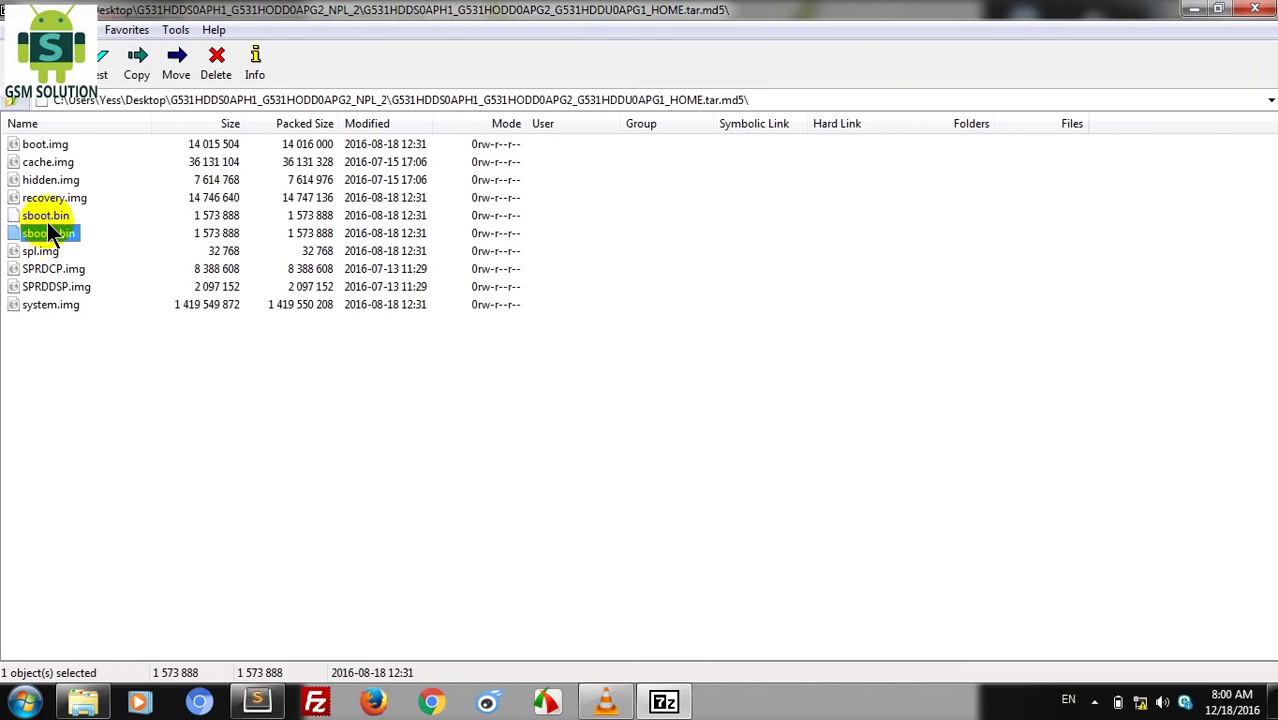
{"action": "key", "text": "Delete"}
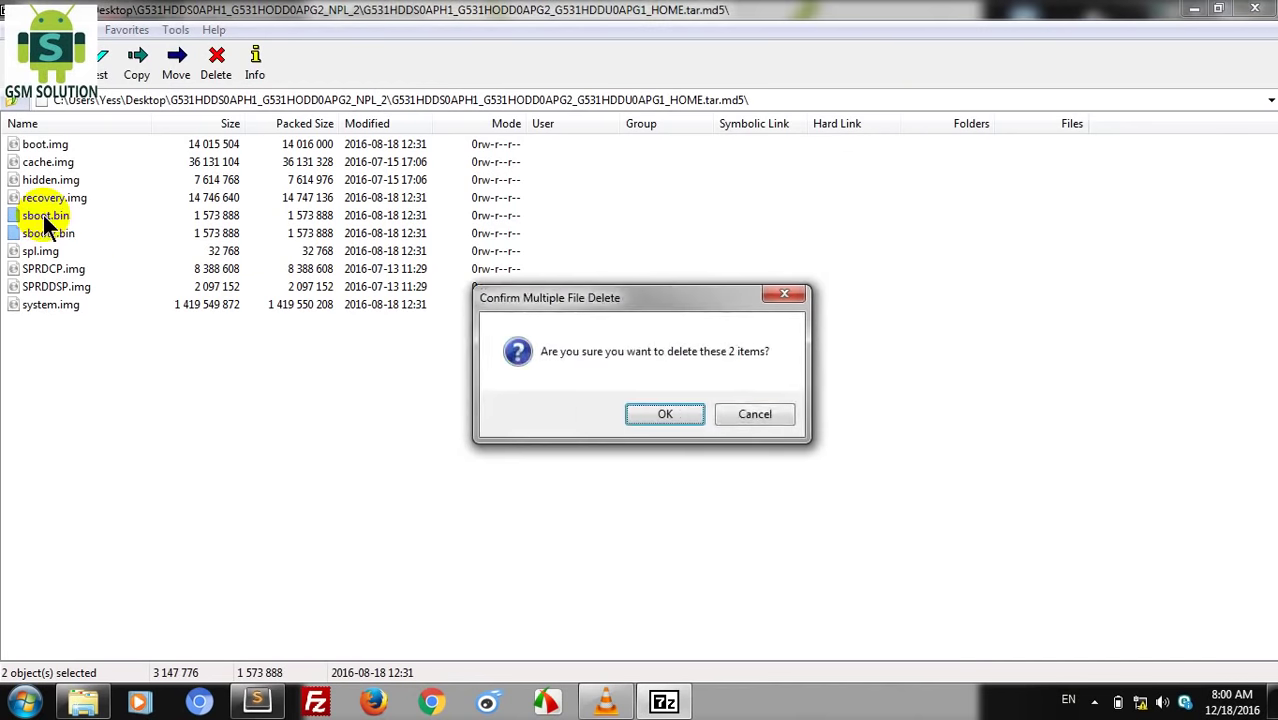
{"action": "key", "text": "Return"}
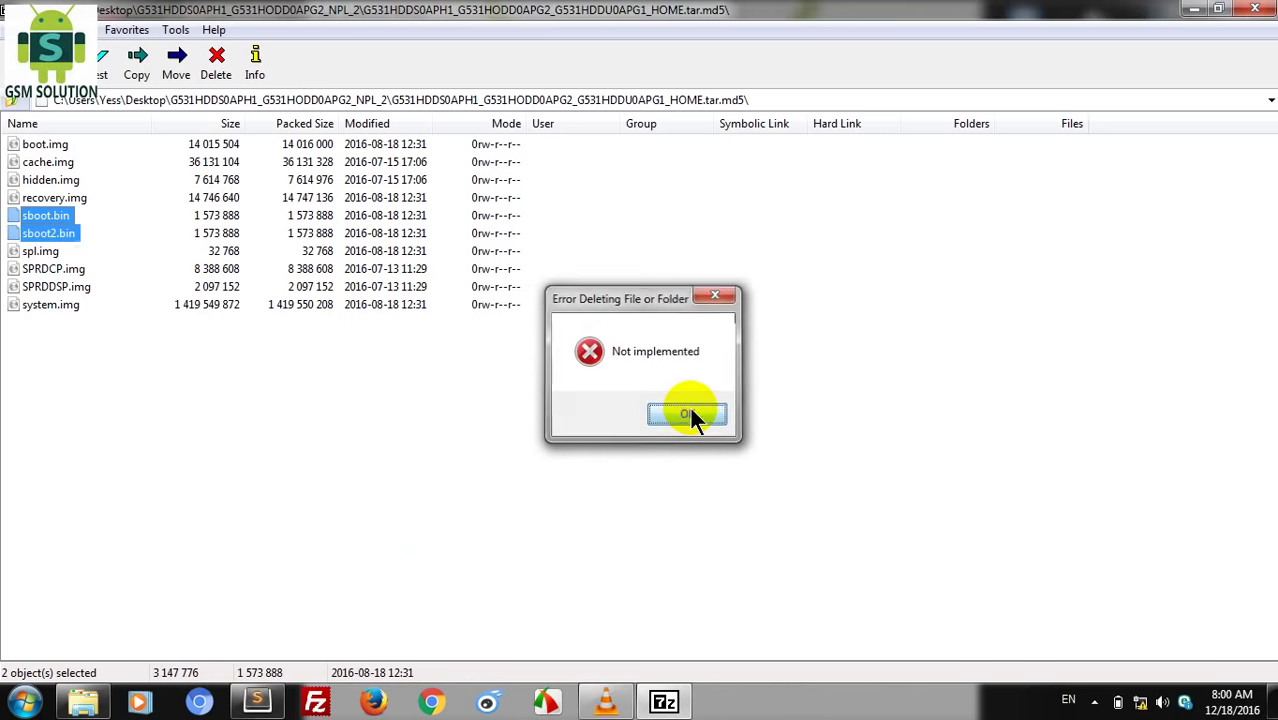
{"action": "left_click", "coordinate": [690, 413]}
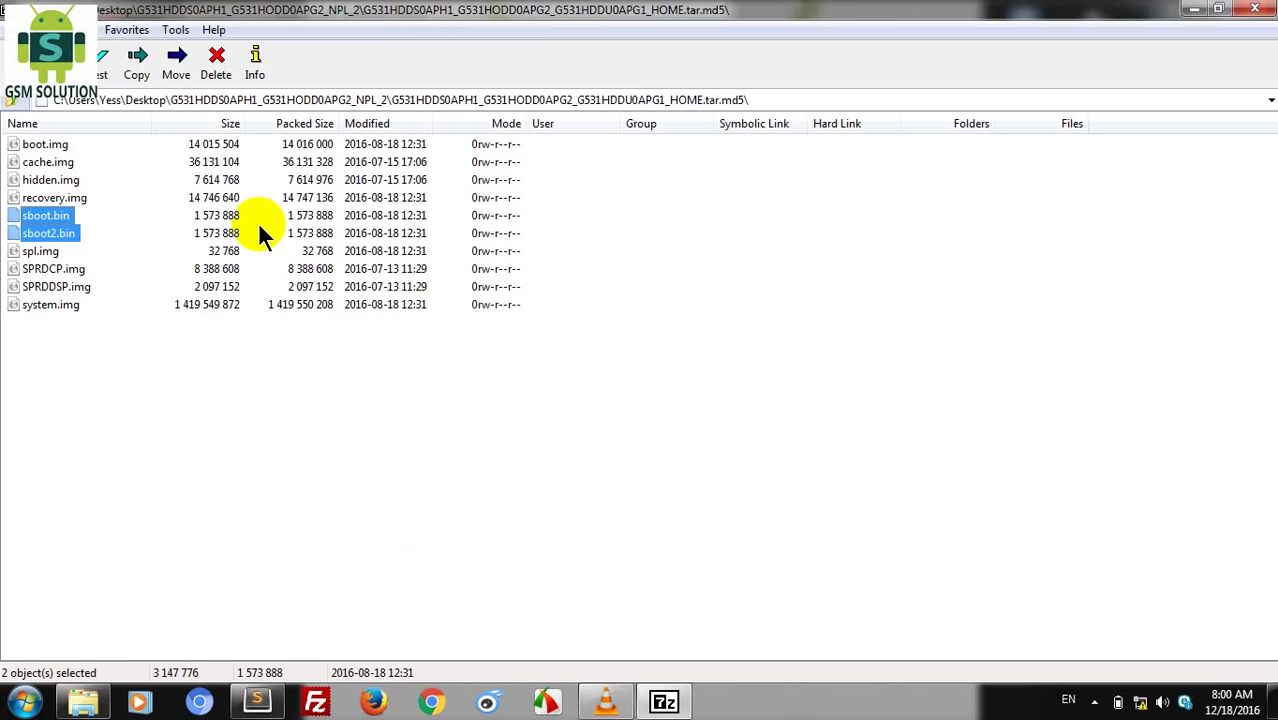
Step: Try to delete only sboot2.bin from the firmware archive
{"action": "left_click", "coordinate": [35, 233]}
{"action": "key", "text": "Delete"}
{"action": "key", "text": "Return"}
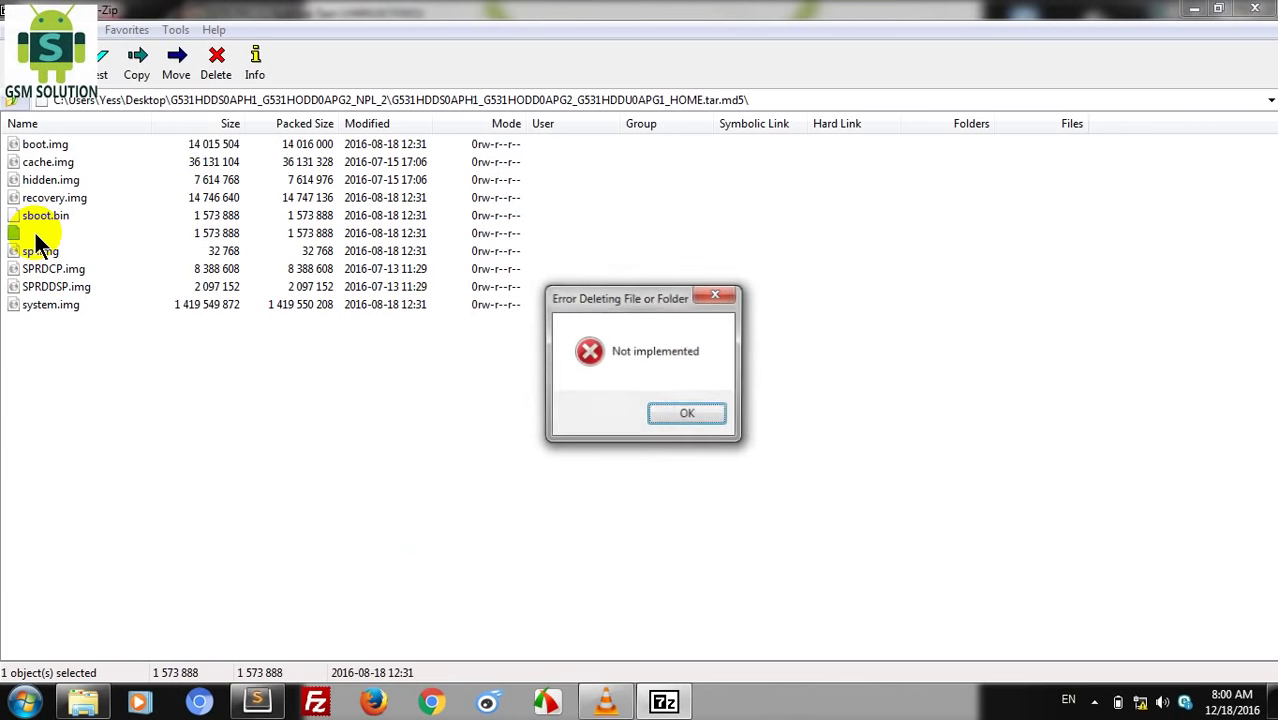
{"action": "left_click", "coordinate": [688, 415]}
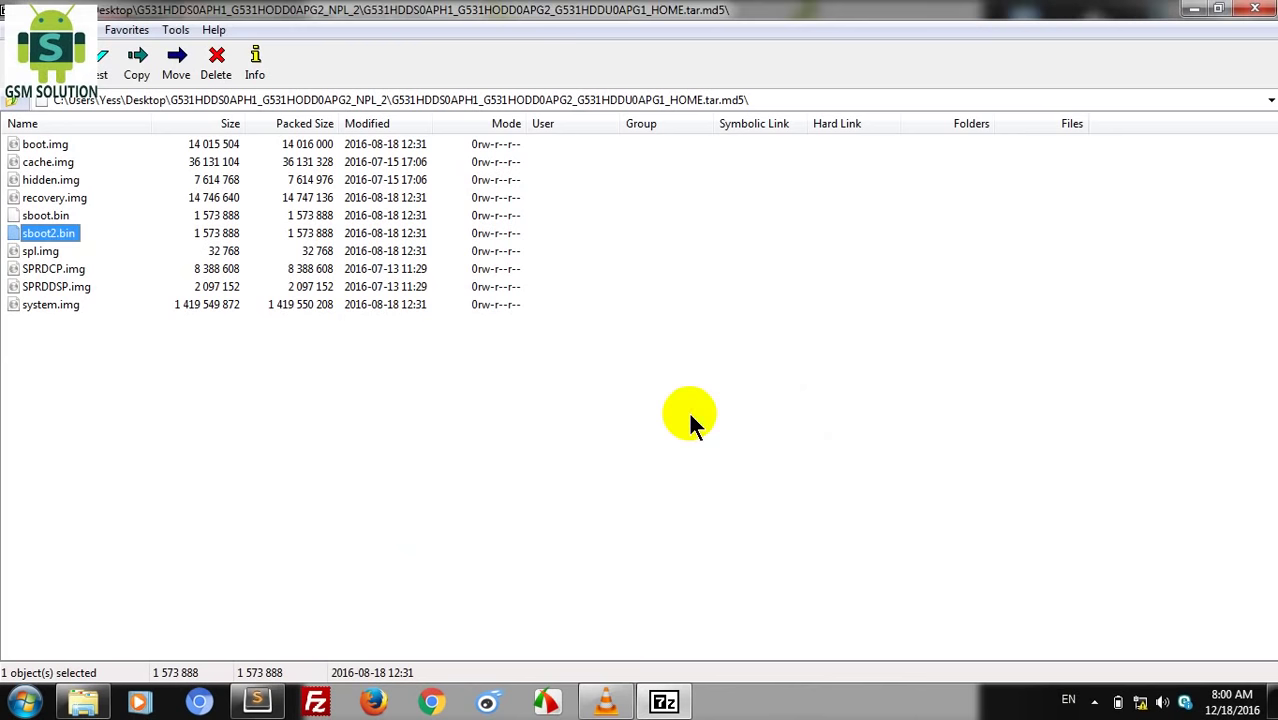
Step: Try once more to delete sboot.bin and sboot2.bin together from the firmware archive
{"action": "left_click", "coordinate": [47, 216]}
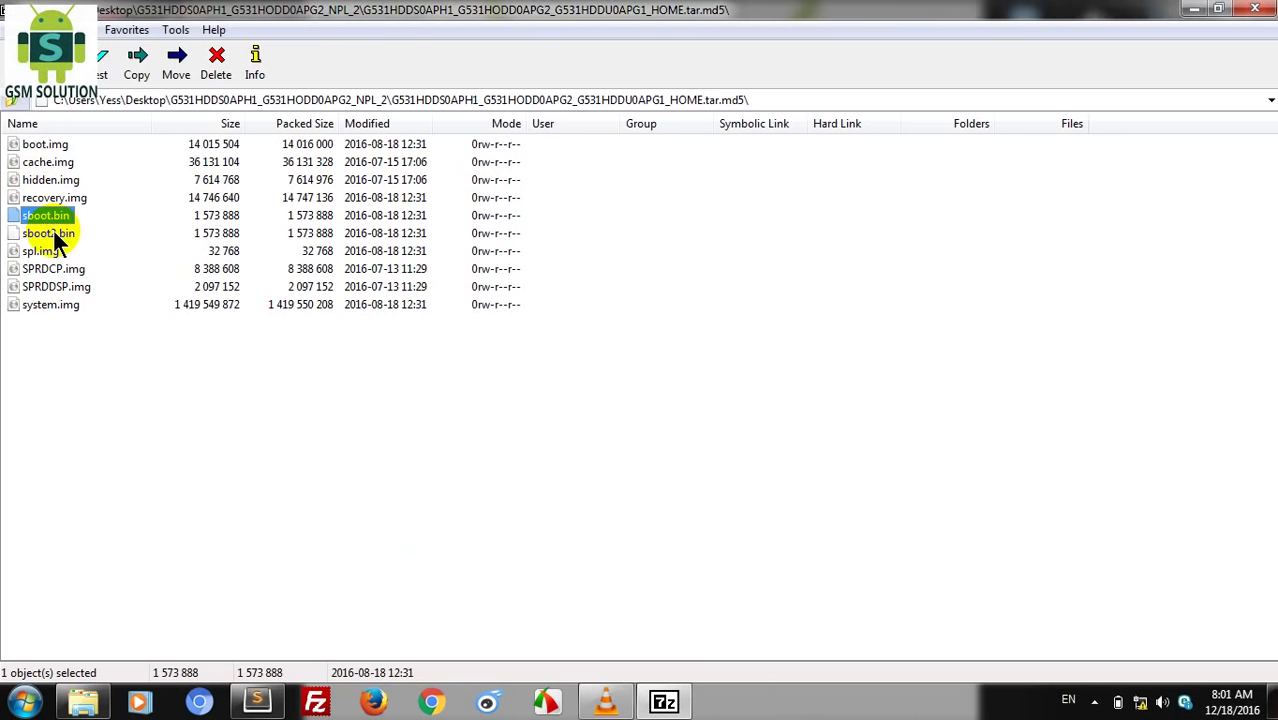
{"action": "left_click", "coordinate": [53, 232], "text": "ctrl"}
{"action": "key", "text": "Delete"}
{"action": "key", "text": "Return"}
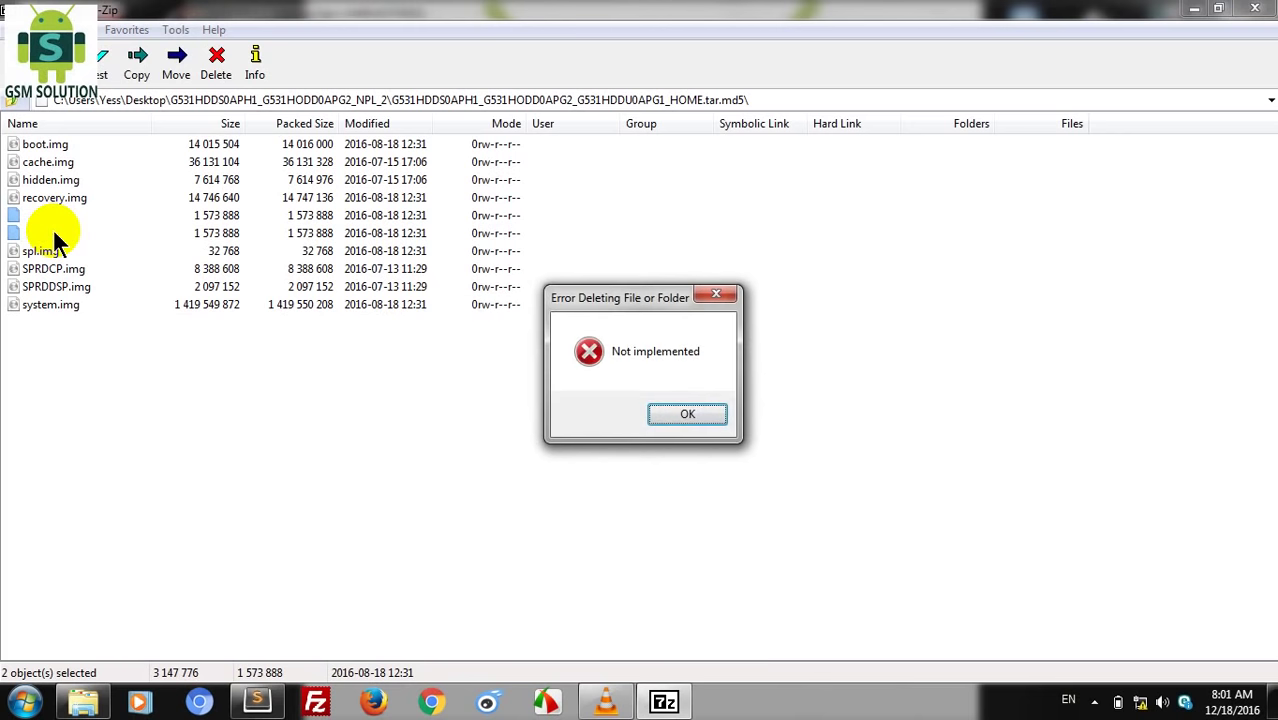
Step: Switch to the Sublime Text note and write "THIS FILE NOT DELETE SHOW" on line 21, leaving a blank line above it
{"action": "mouse_move", "coordinate": [676, 712]}
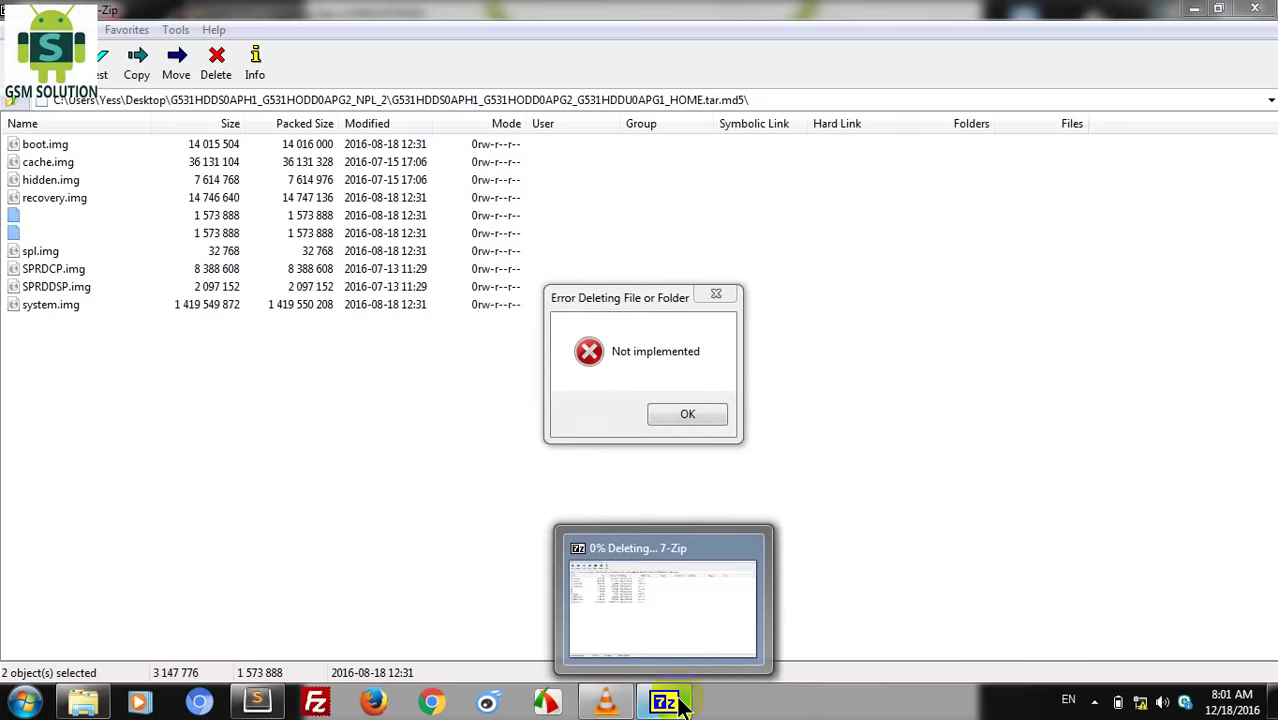
{"action": "left_click", "coordinate": [257, 702]}
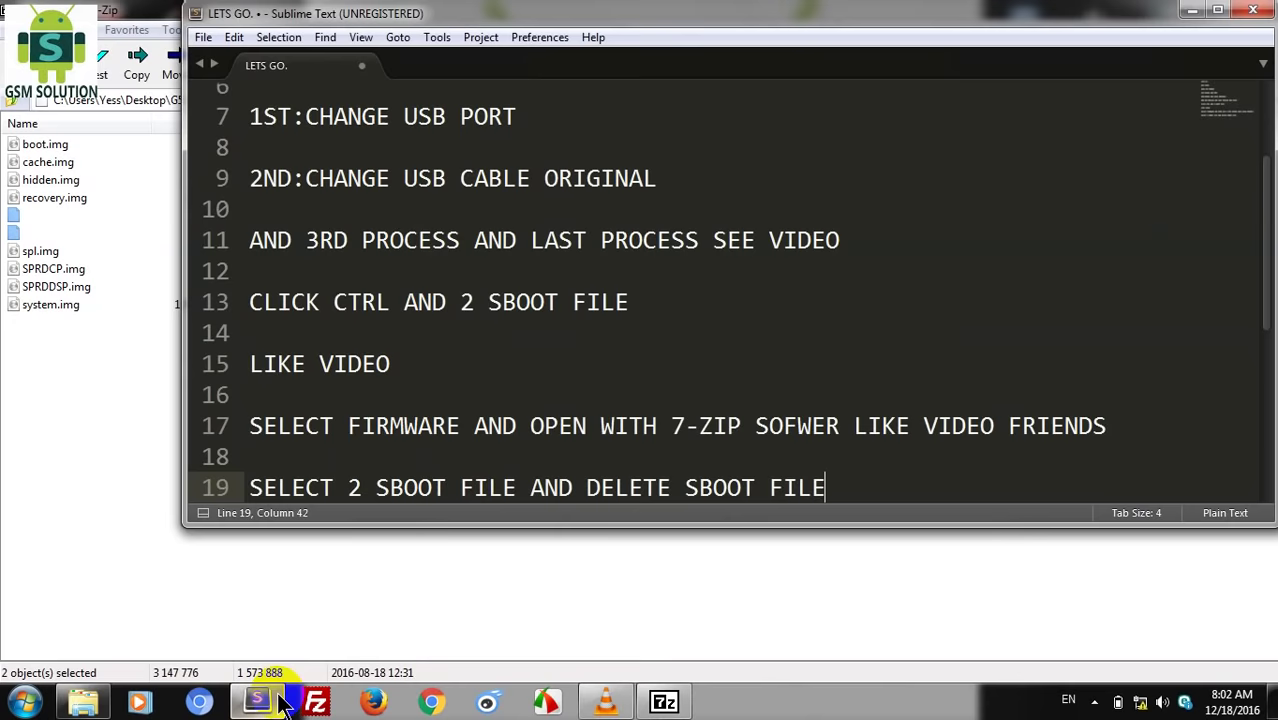
{"action": "key", "text": "Return"}
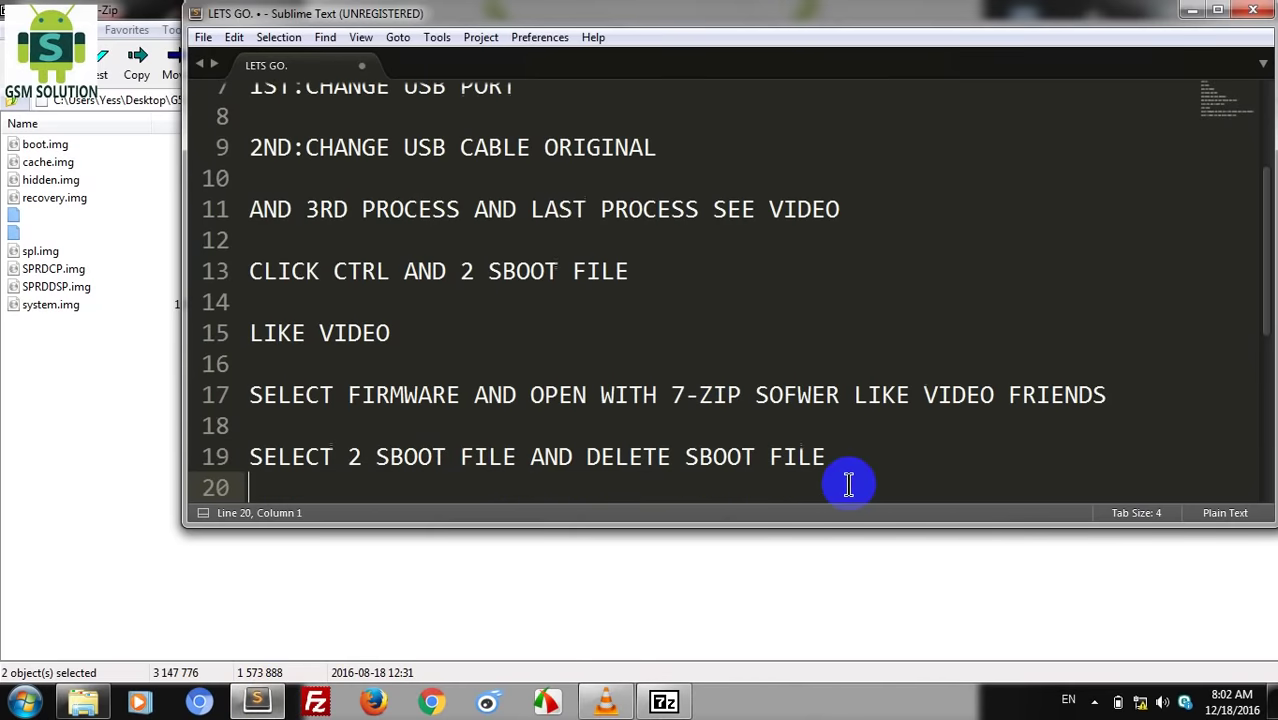
{"action": "key", "text": "Return"}
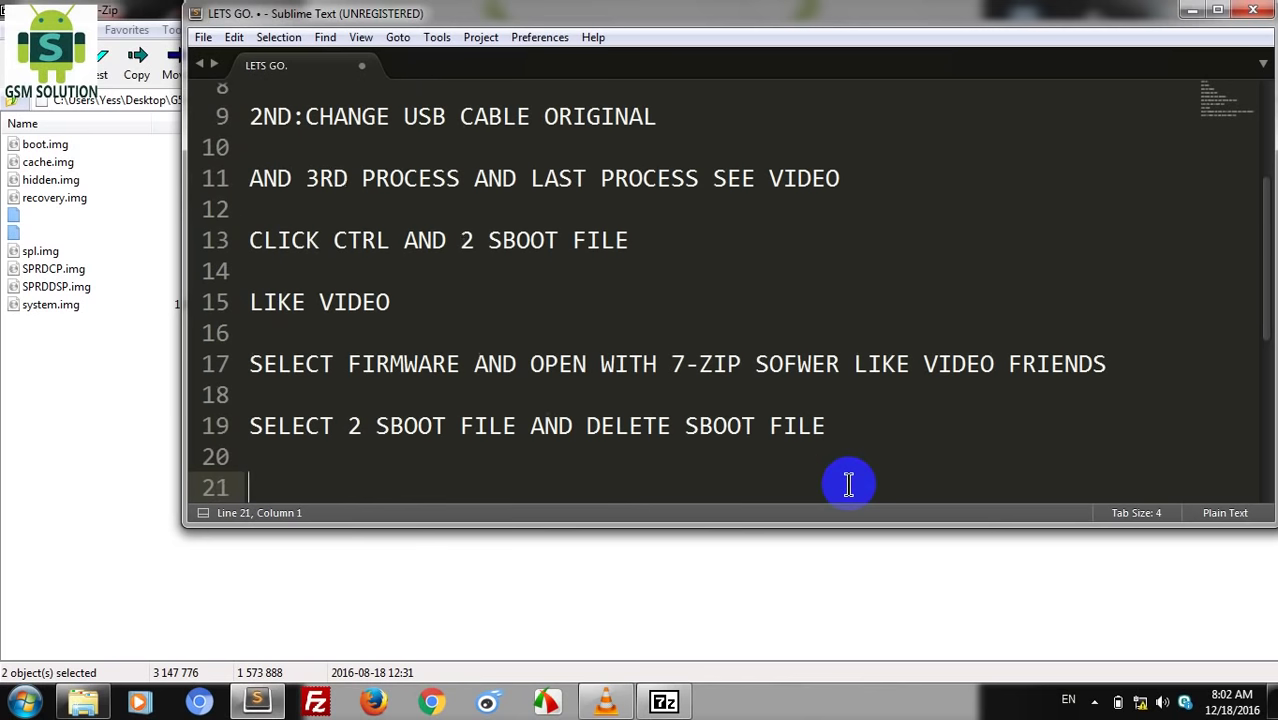
{"action": "type", "text": "THIS FILE "}
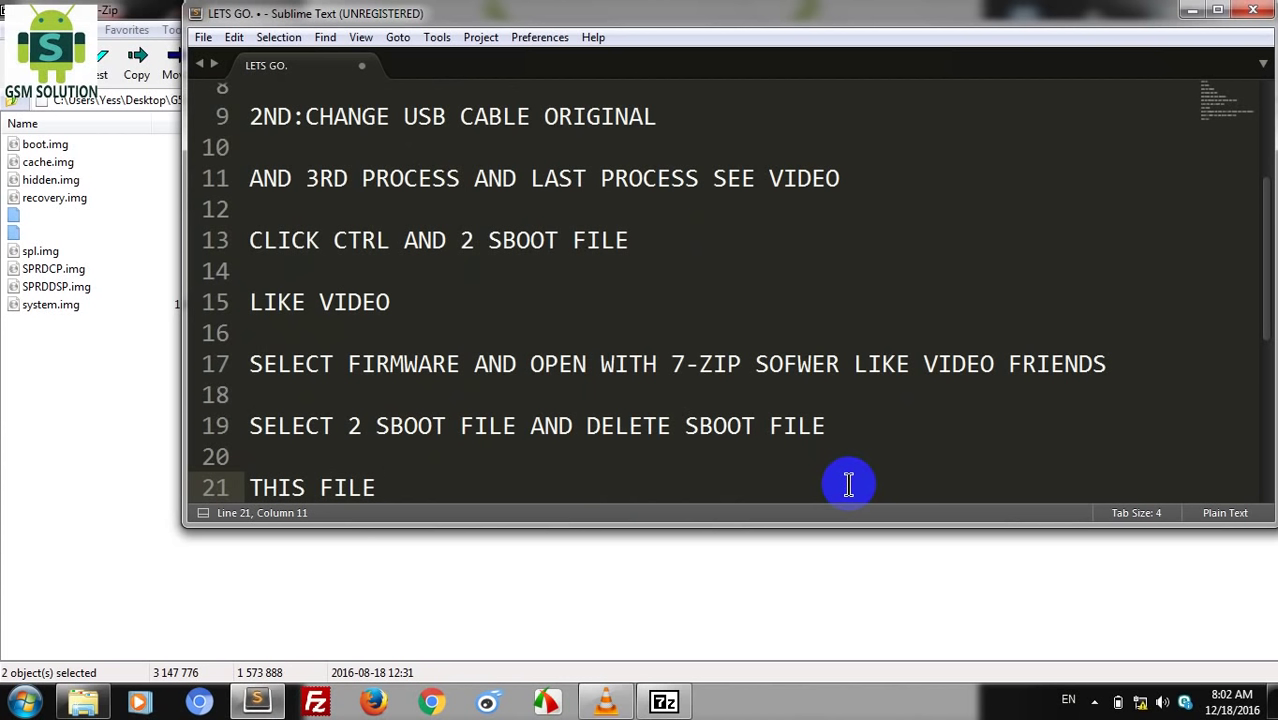
{"action": "type", "text": "NOT DELET"}
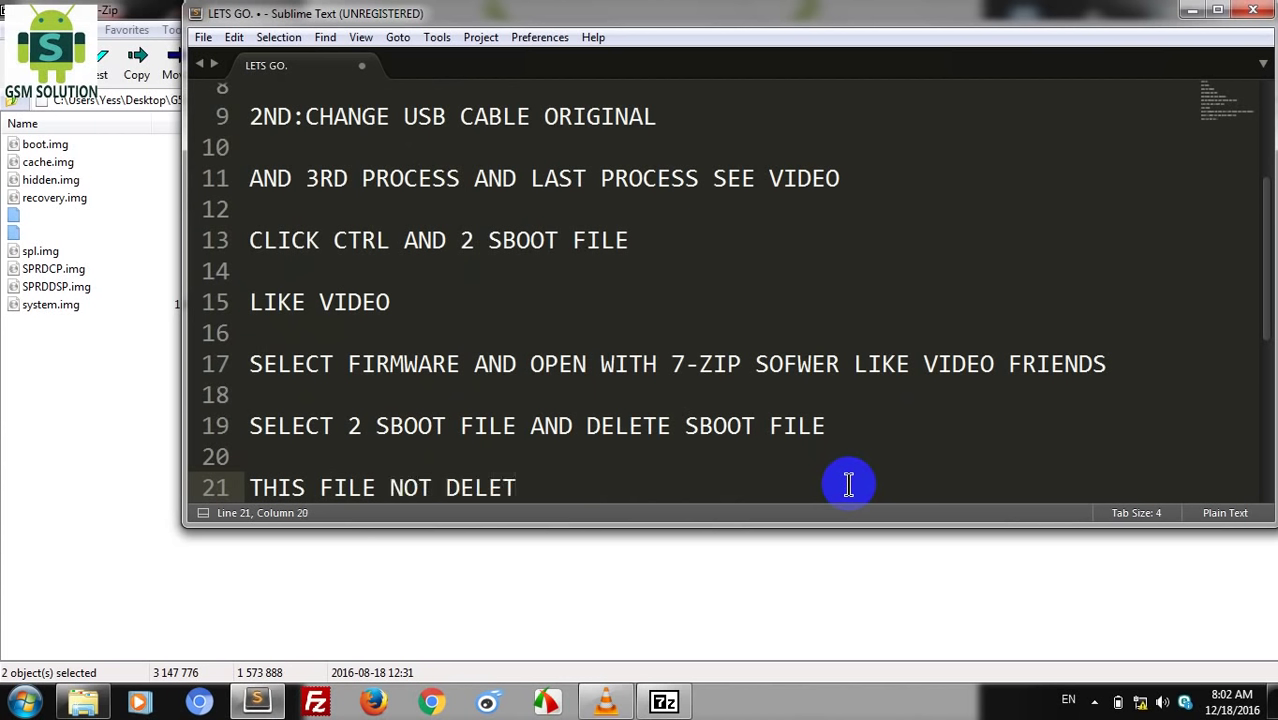
{"action": "type", "text": "E SHOW"}
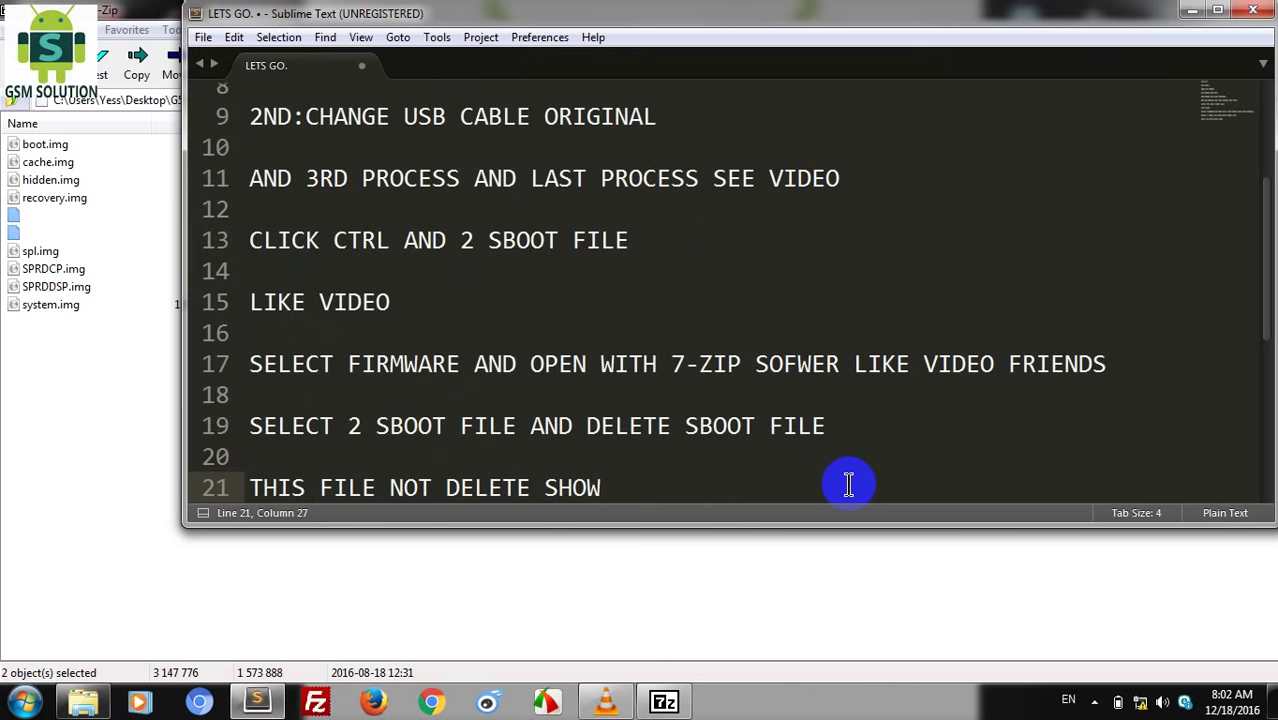
Step: Write "NOW NEXT PROCESS SBOOT FILE DELETE" on line 23 of the note, leaving blank lines above and below it
{"action": "key", "text": "Return"}
{"action": "key", "text": "Return"}
{"action": "type", "text": "N"}
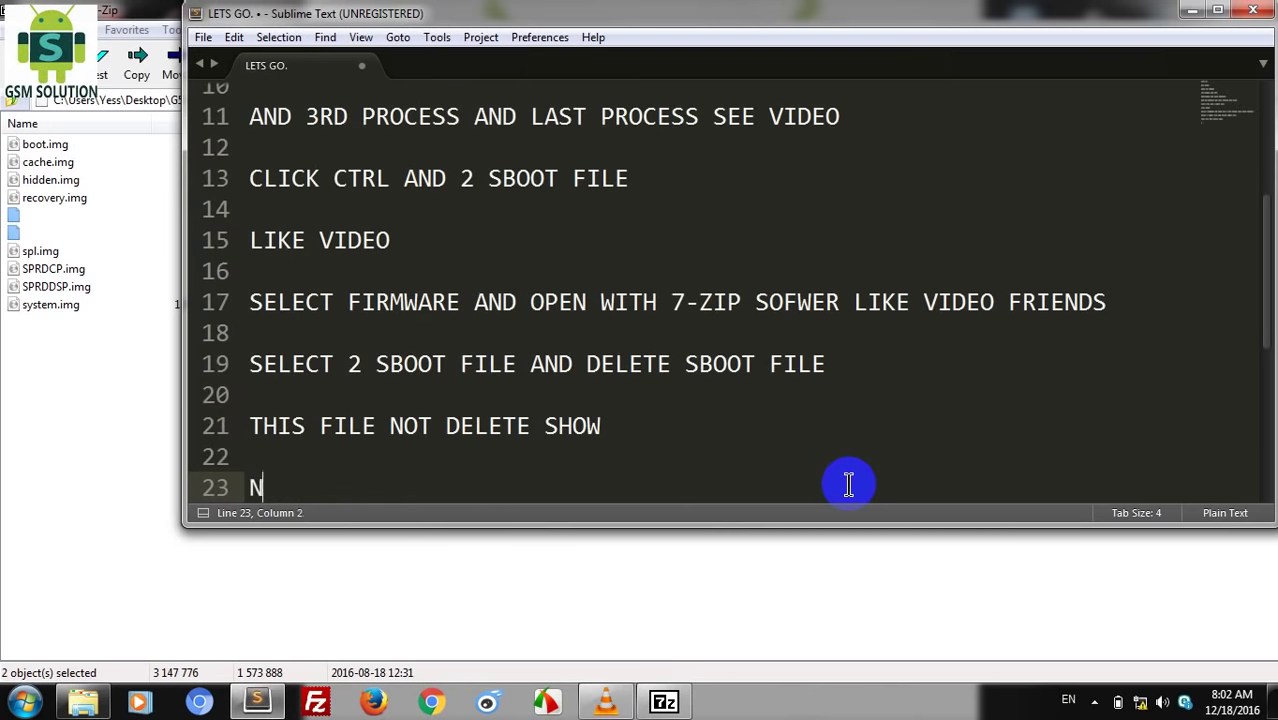
{"action": "type", "text": "OW NEX"}
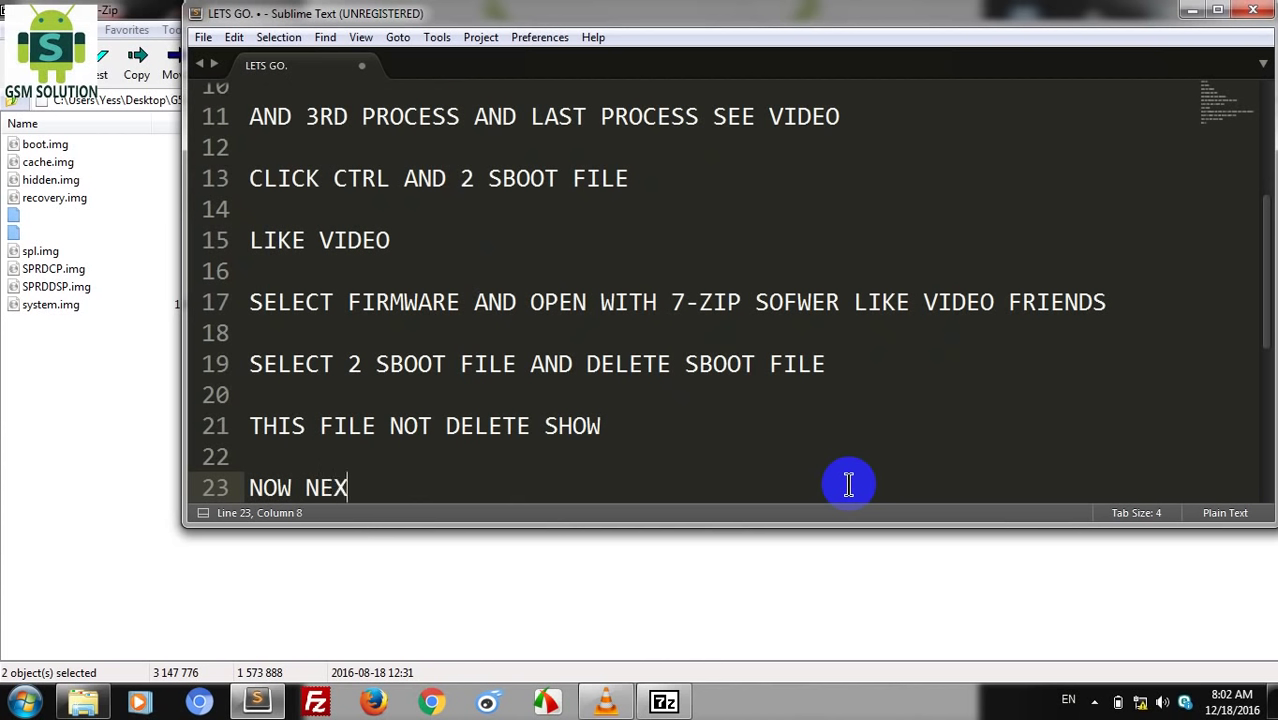
{"action": "type", "text": "T PROCESS S"}
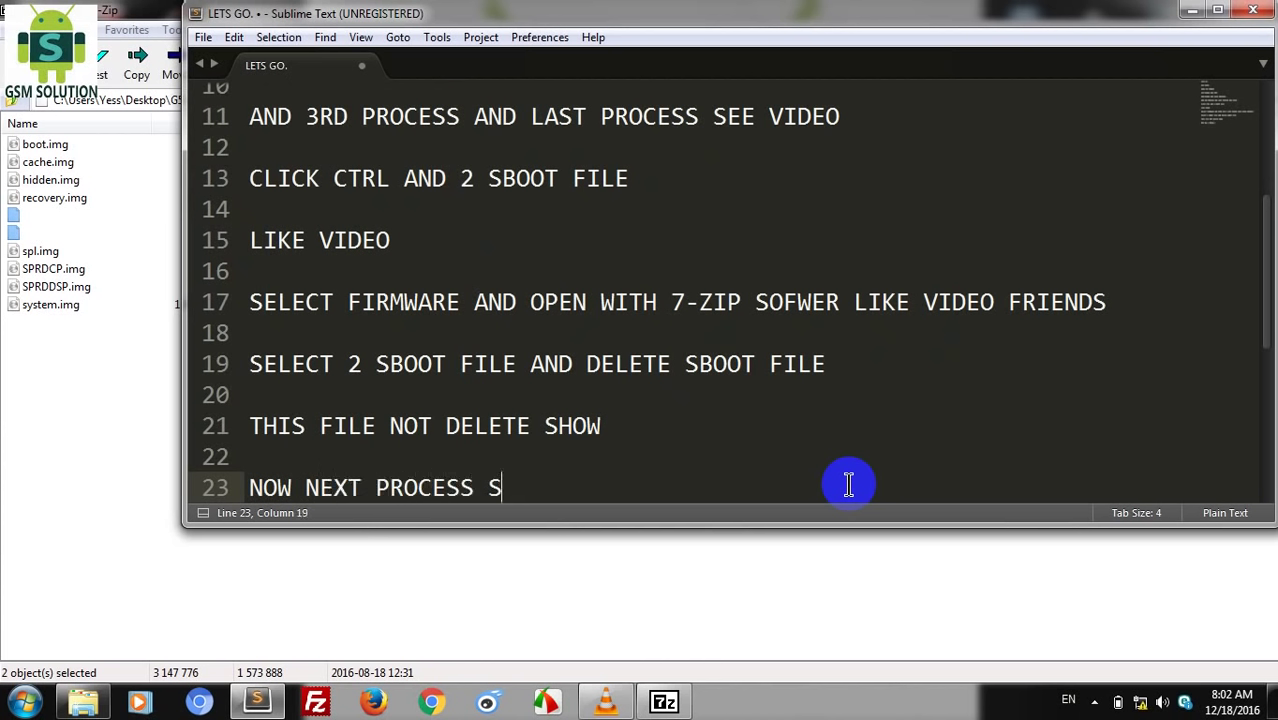
{"action": "type", "text": "BOOT FIL"}
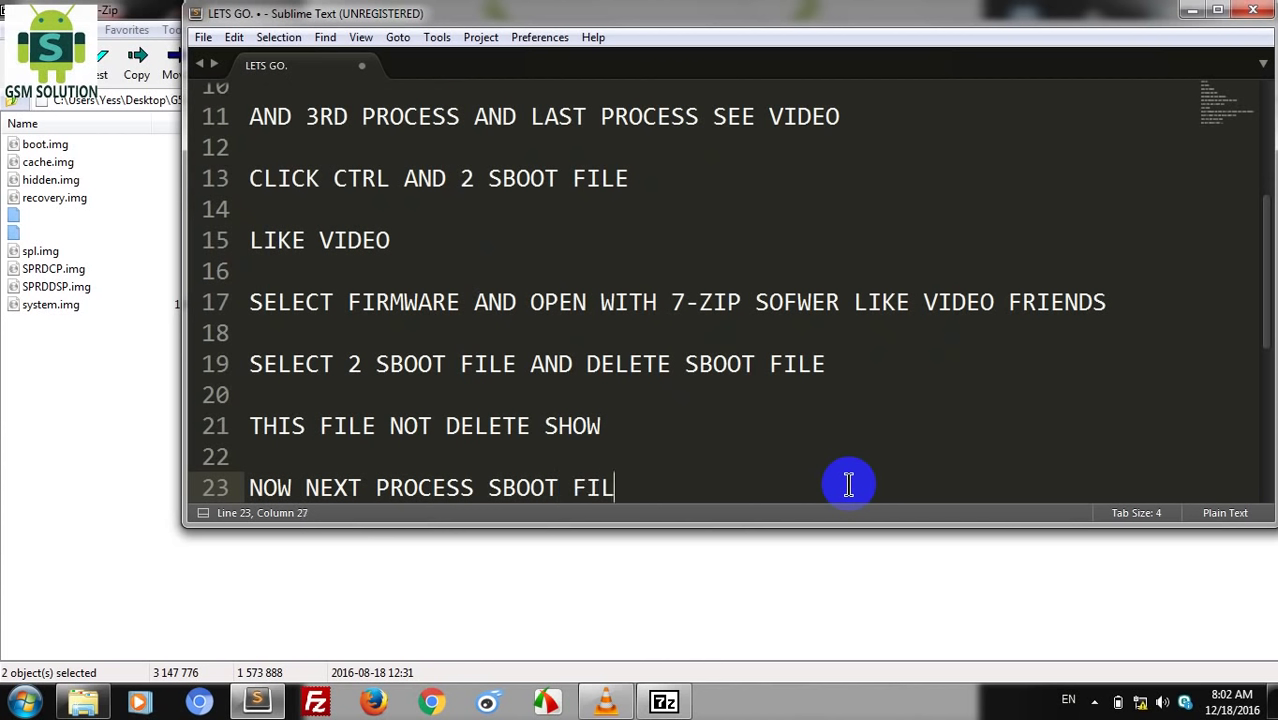
{"action": "type", "text": "E DELETE"}
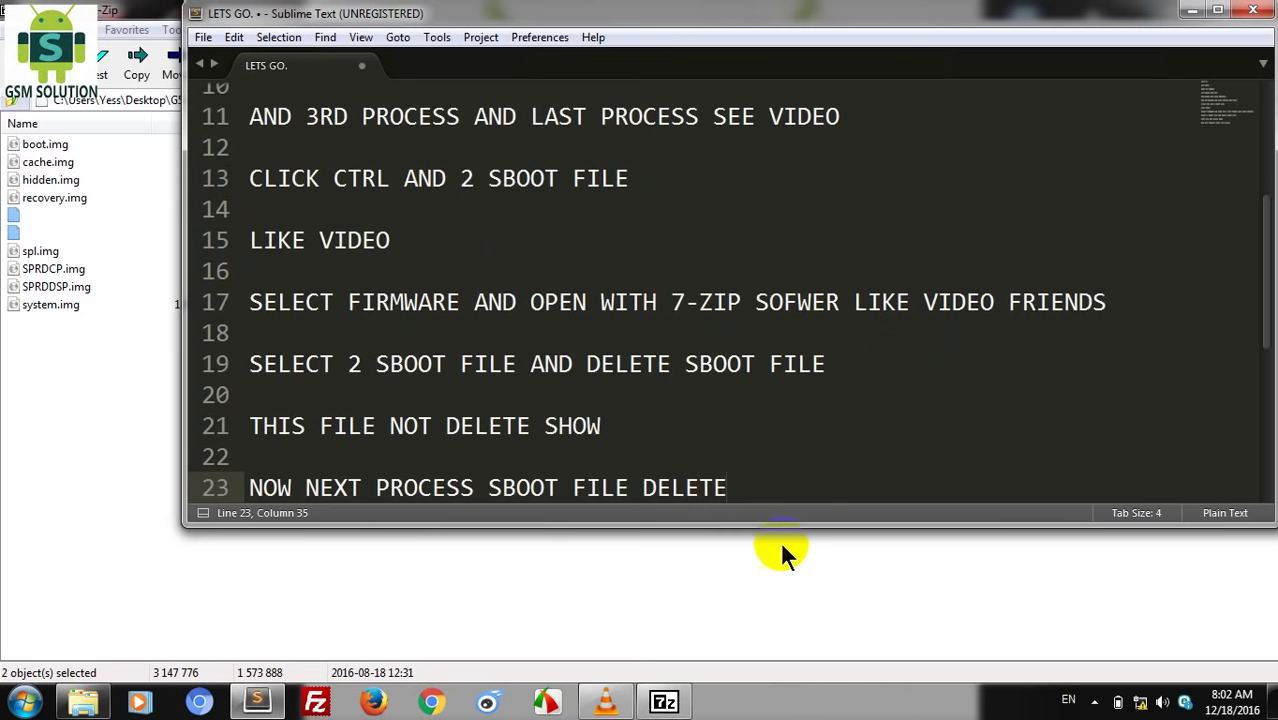
{"action": "key", "text": "Return"}
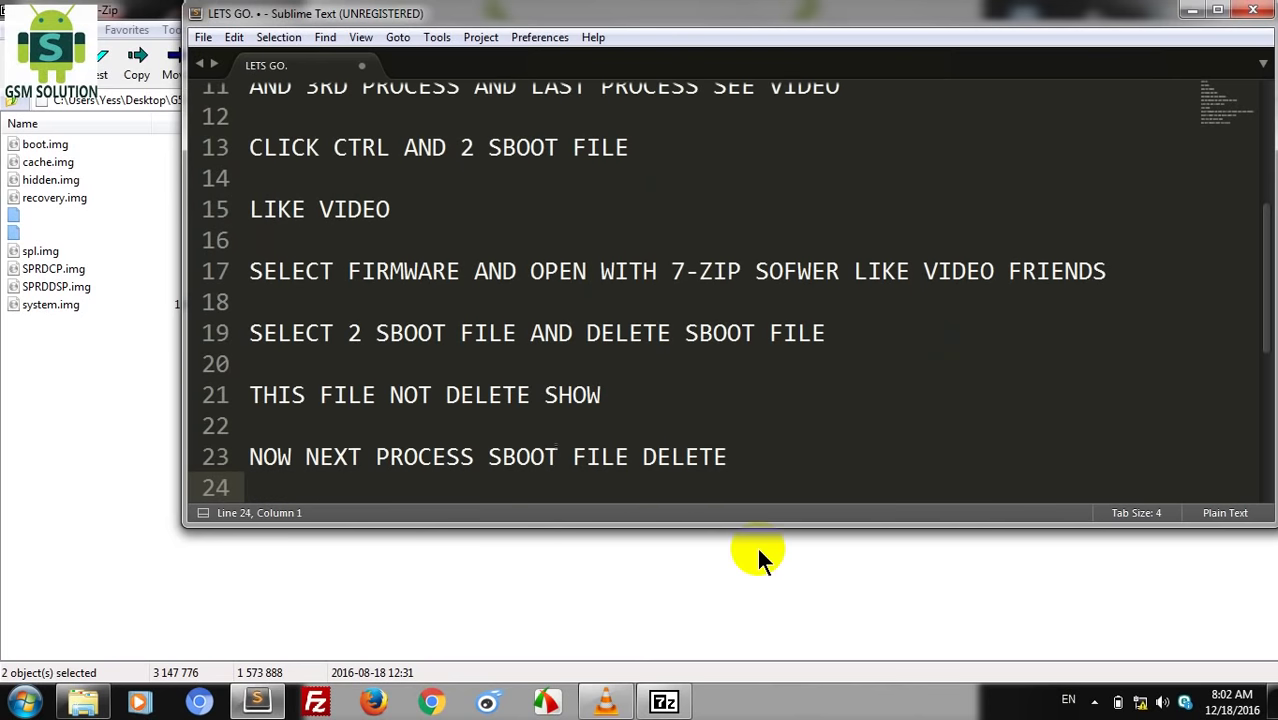
{"action": "key", "text": "Return"}
Step: Switch to 7-Zip, dismiss the deletion error and close the firmware archive window
{"action": "left_click", "coordinate": [606, 562]}
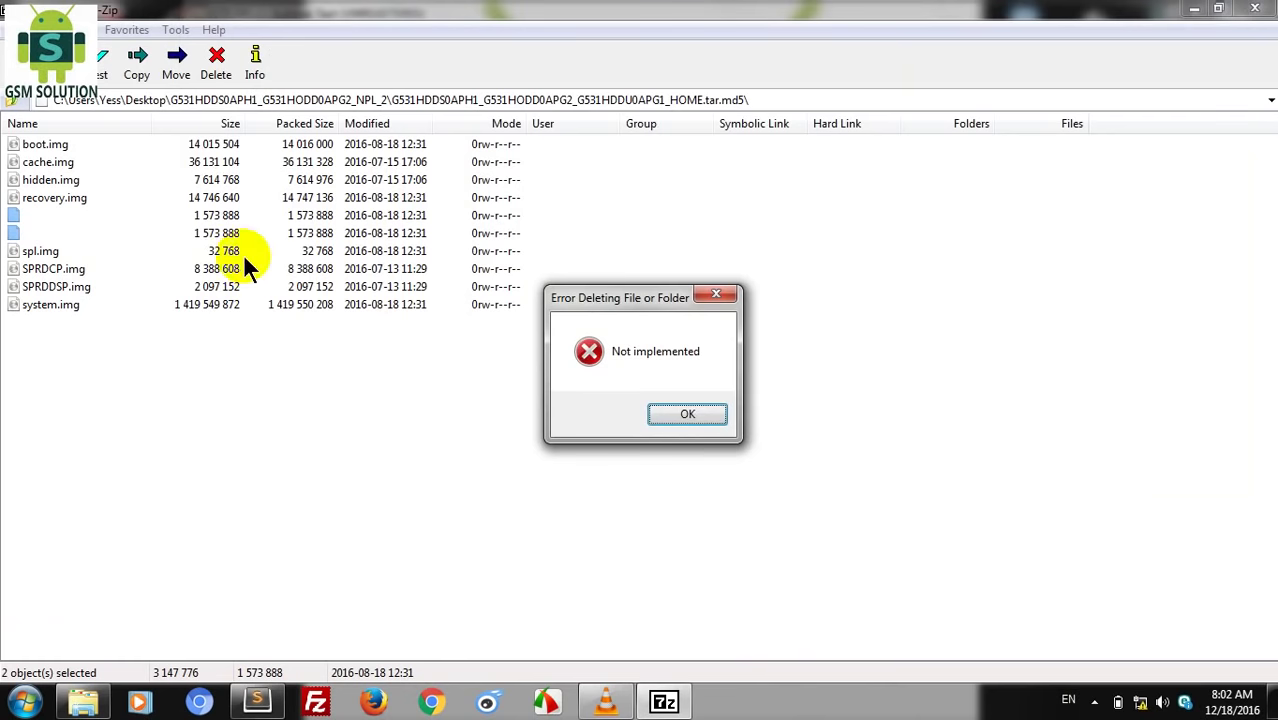
{"action": "left_click", "coordinate": [688, 414]}
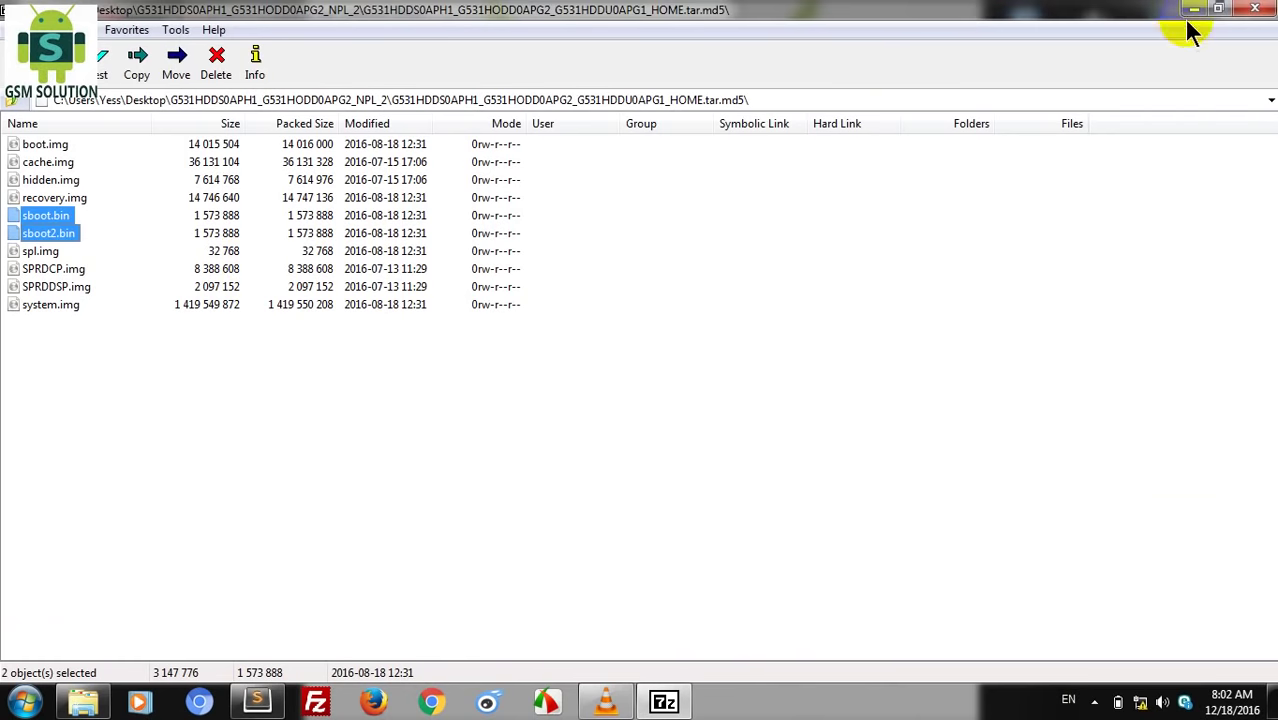
{"action": "left_click", "coordinate": [1254, 8]}
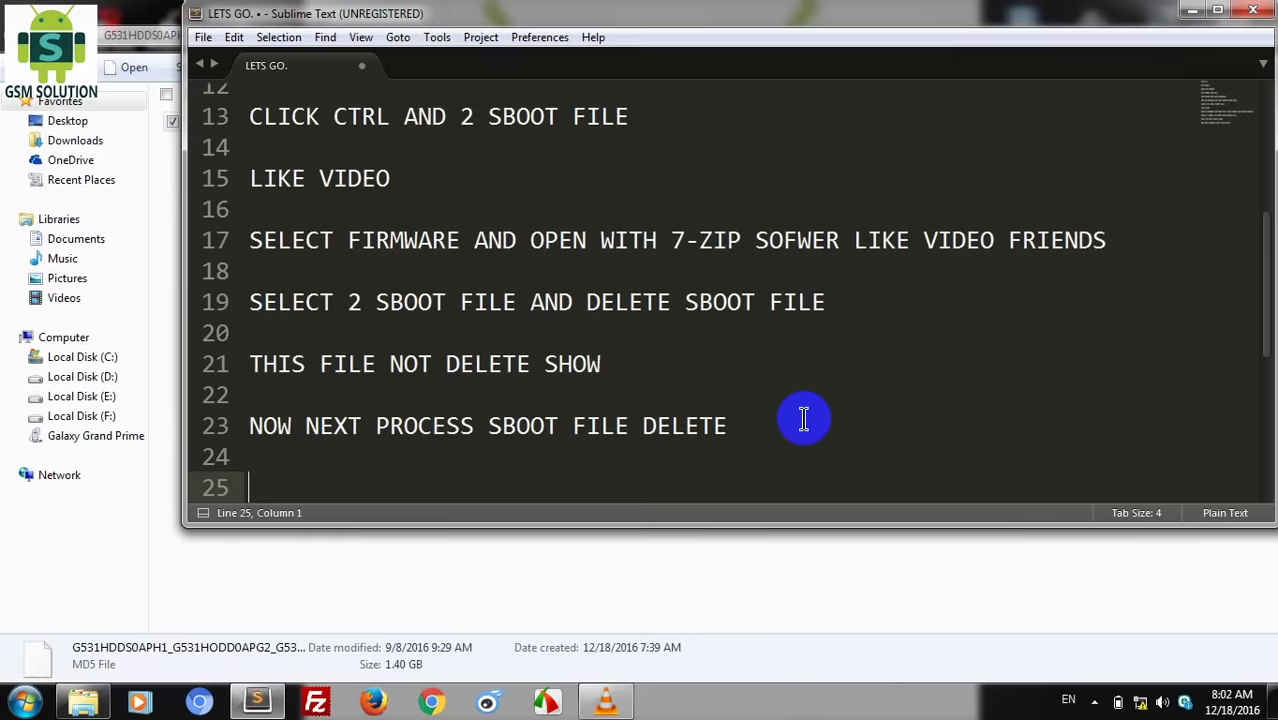
Step: In the G531HDDS0APH1_G531HODD0APG2_NPL_2 folder, extract the MD5 firmware file into the same folder with 7-Zip
{"action": "left_click", "coordinate": [825, 605]}
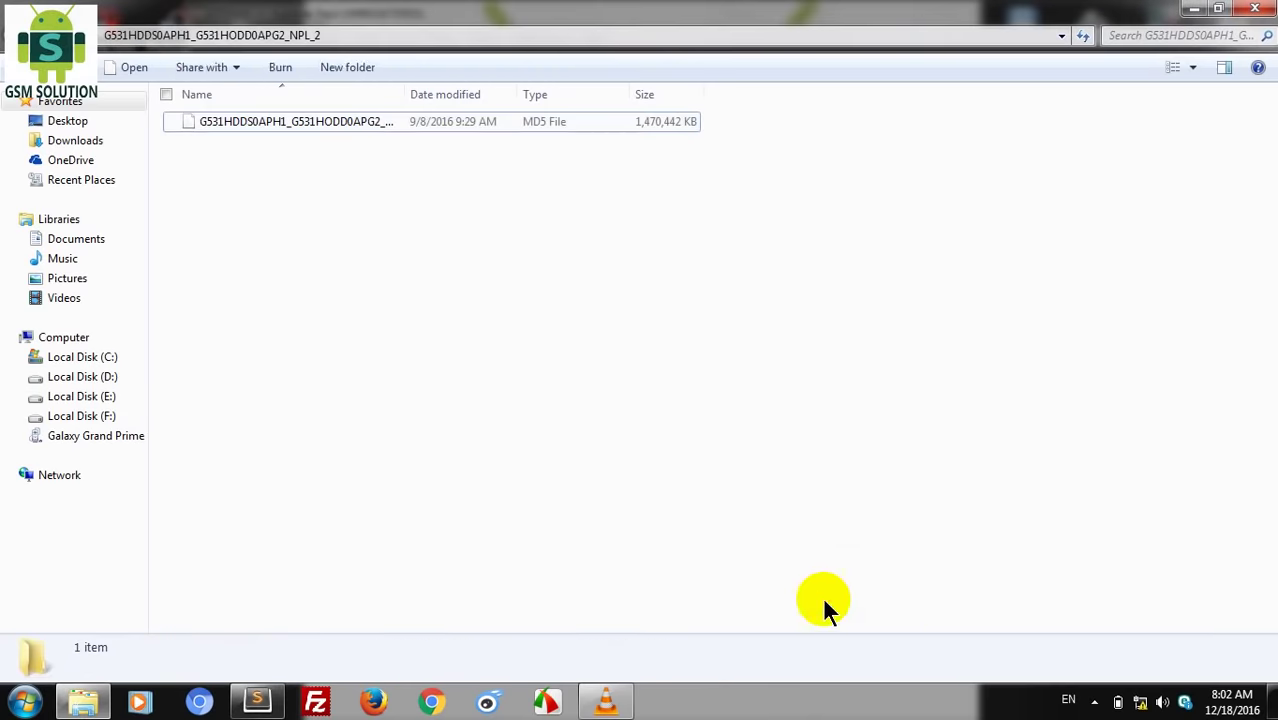
{"action": "left_click", "coordinate": [242, 121]}
{"action": "right_click", "coordinate": [242, 122]}
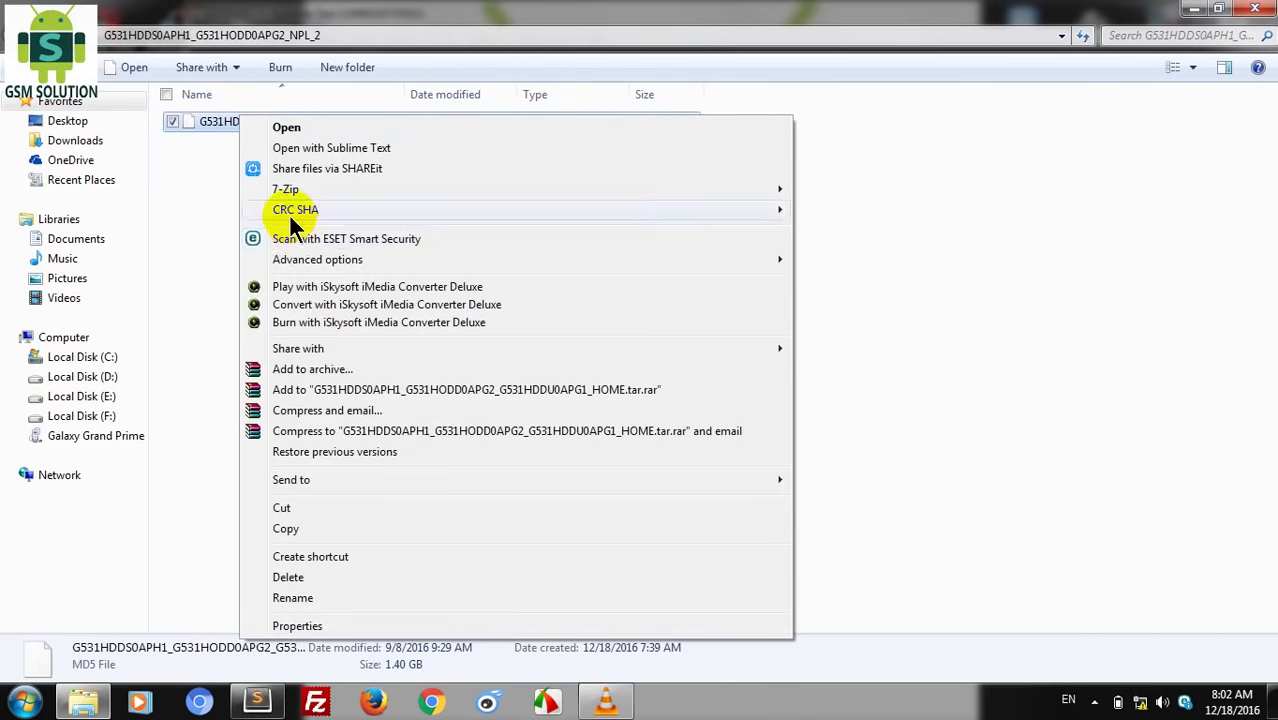
{"action": "mouse_move", "coordinate": [280, 189]}
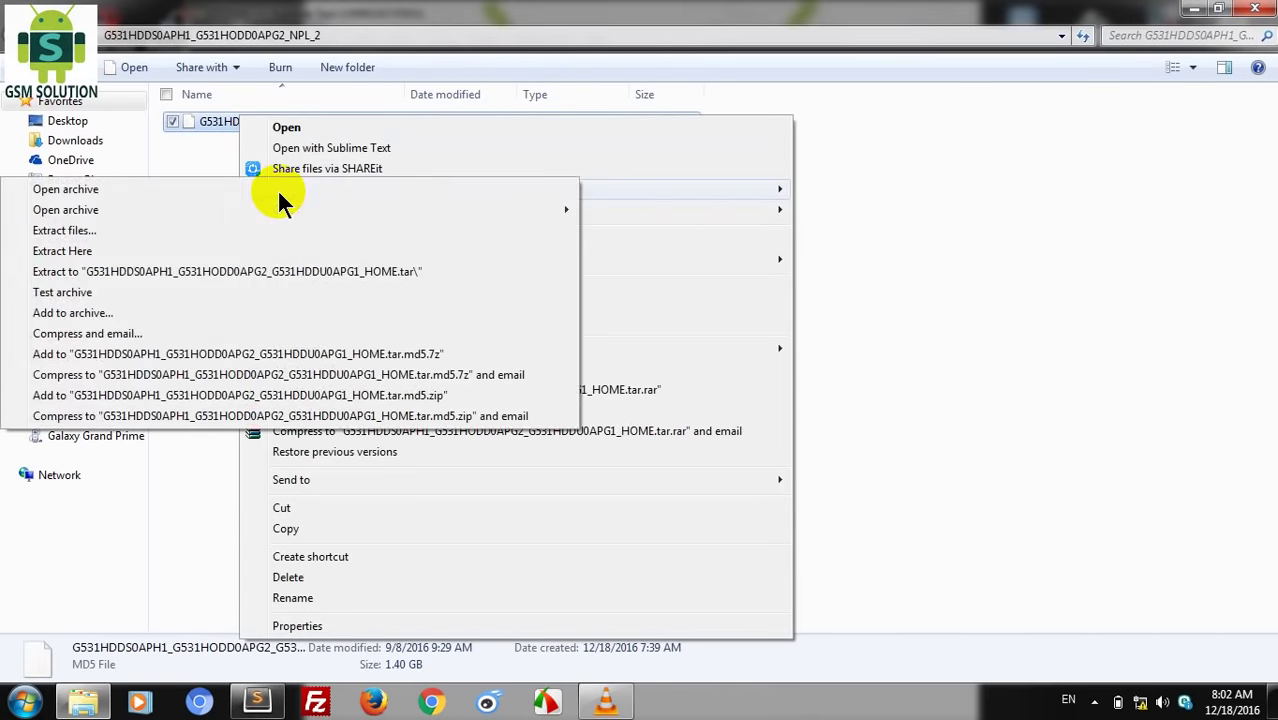
{"action": "left_click", "coordinate": [167, 250]}
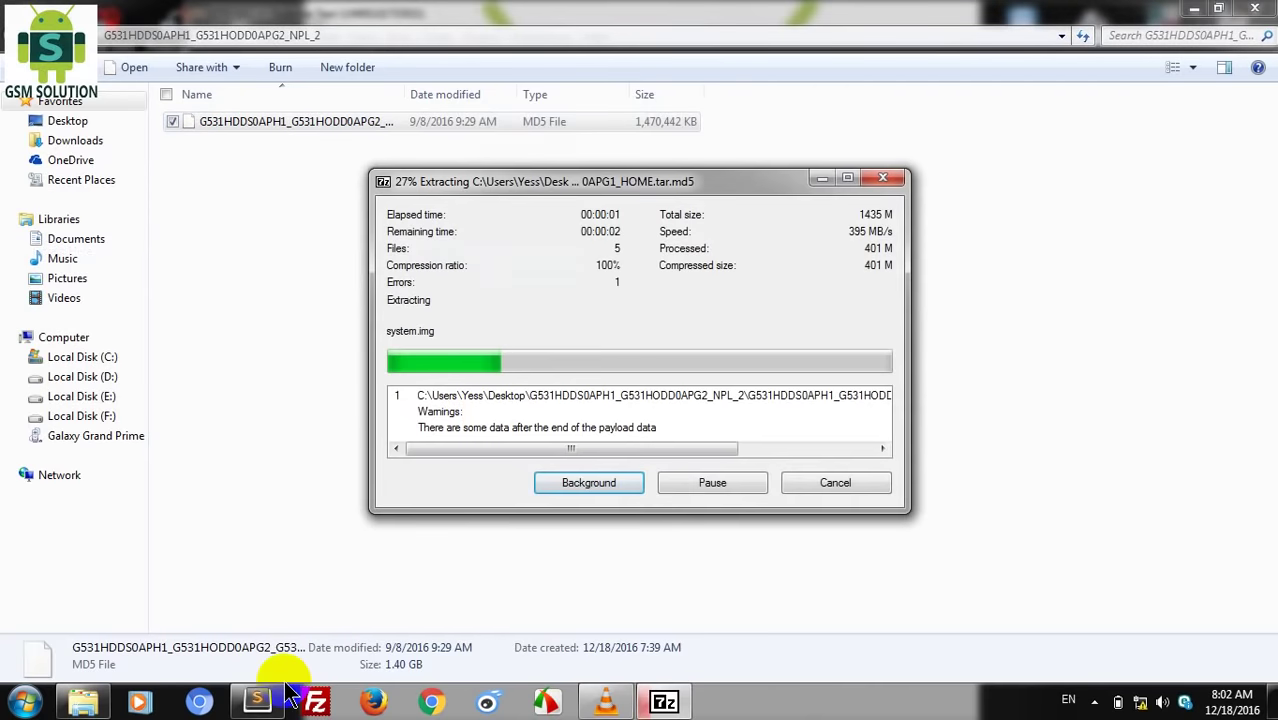
Step: Switch to the Sublime Text note and write "ALL FILE EXTRACK HERE LIKE VIDEO" on line 25
{"action": "left_click", "coordinate": [257, 702]}
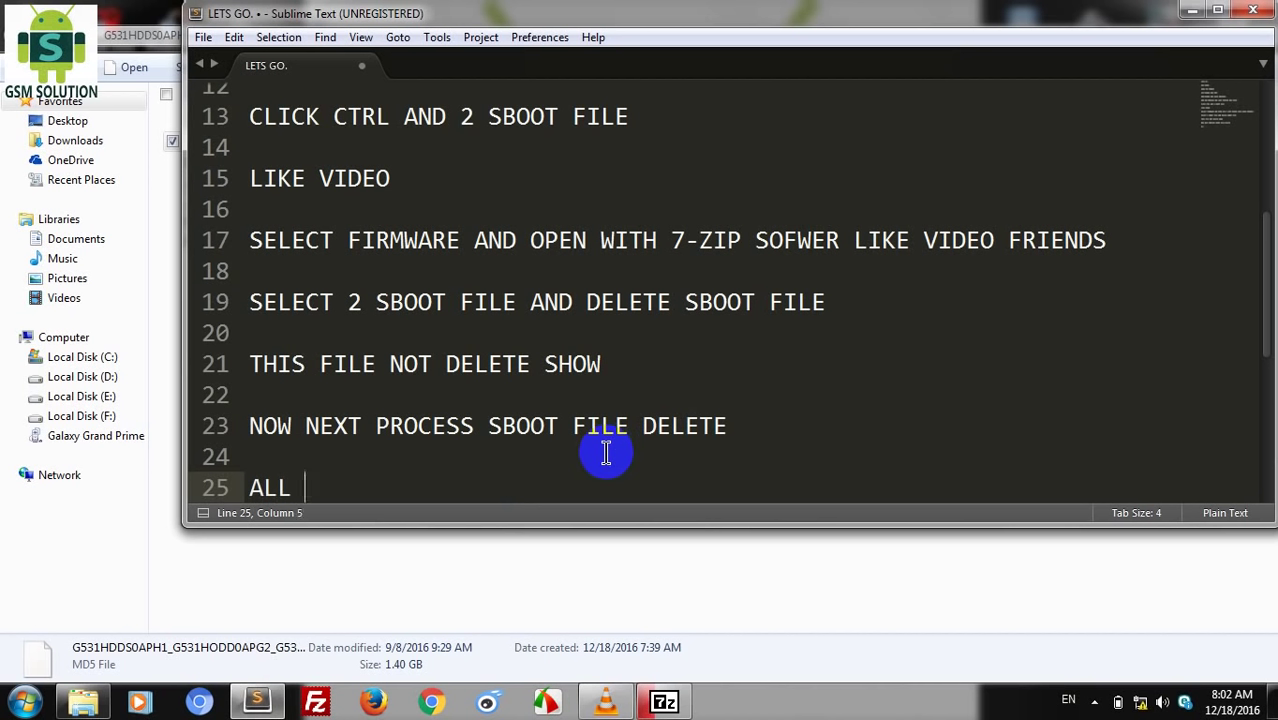
{"action": "type", "text": "FILE E"}
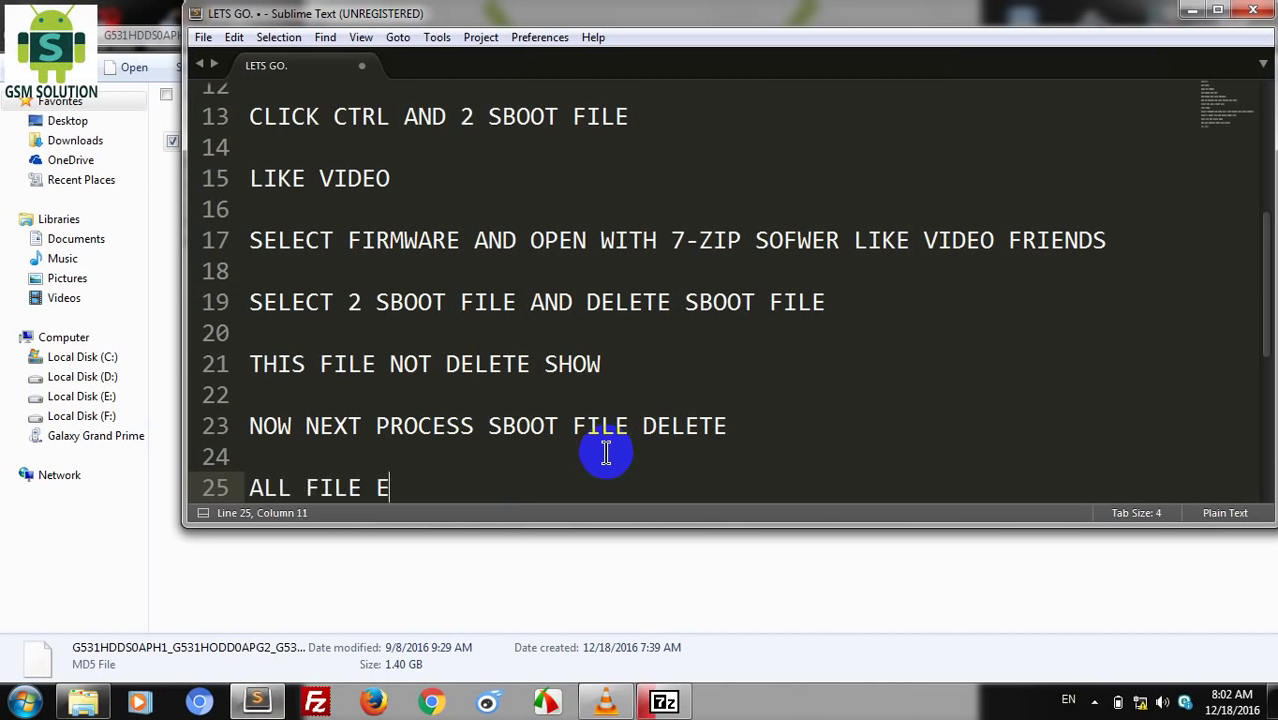
{"action": "type", "text": "XTRAC"}
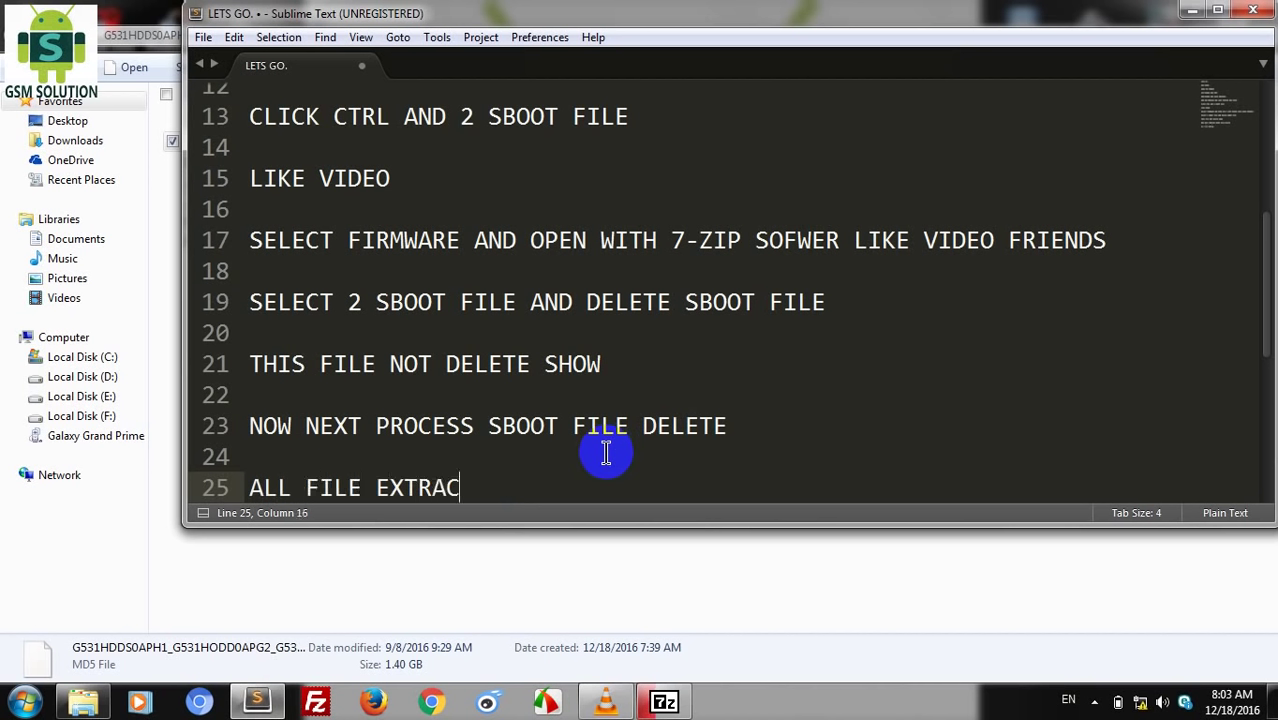
{"action": "type", "text": "K HE"}
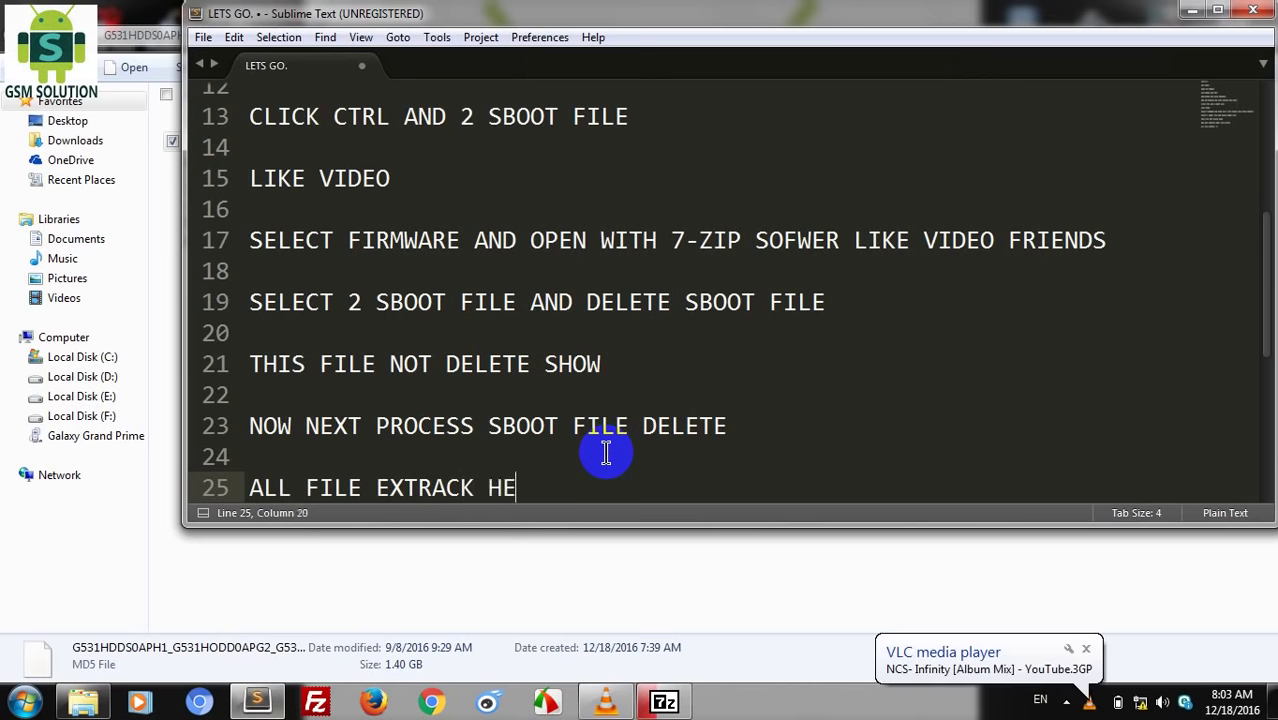
{"action": "type", "text": "RE LIKE"}
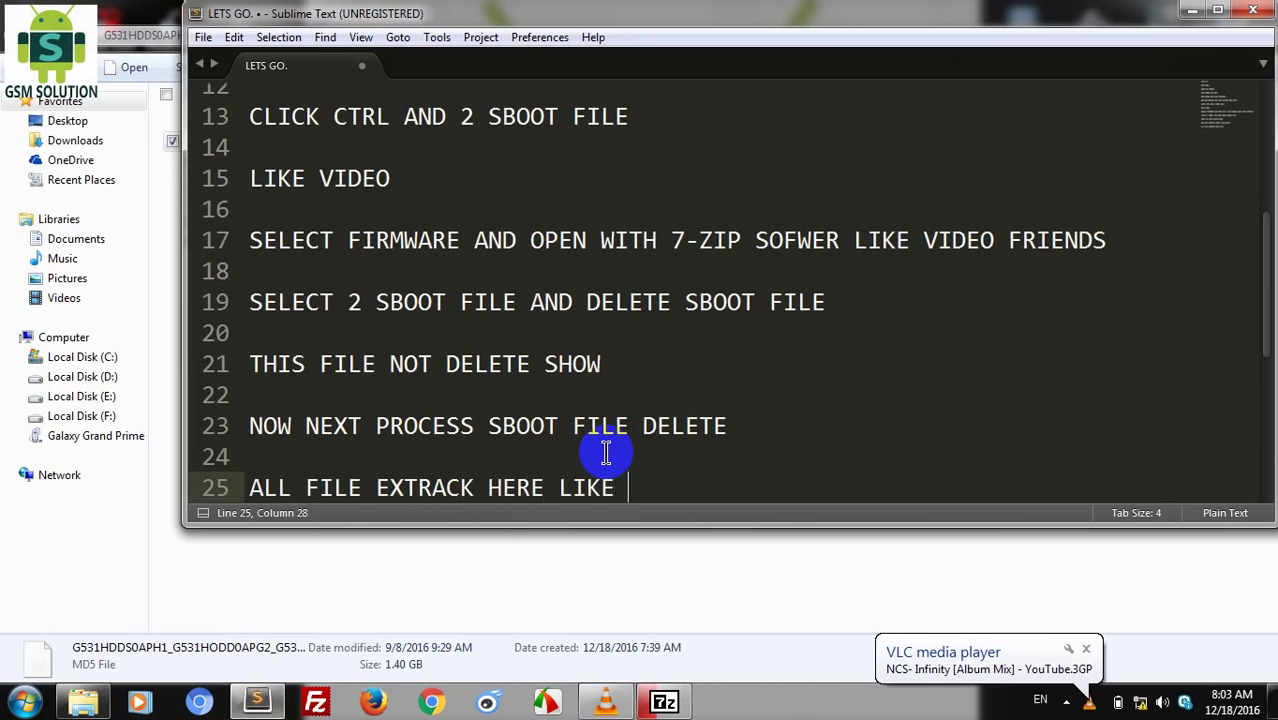
{"action": "type", "text": " VIDEO"}
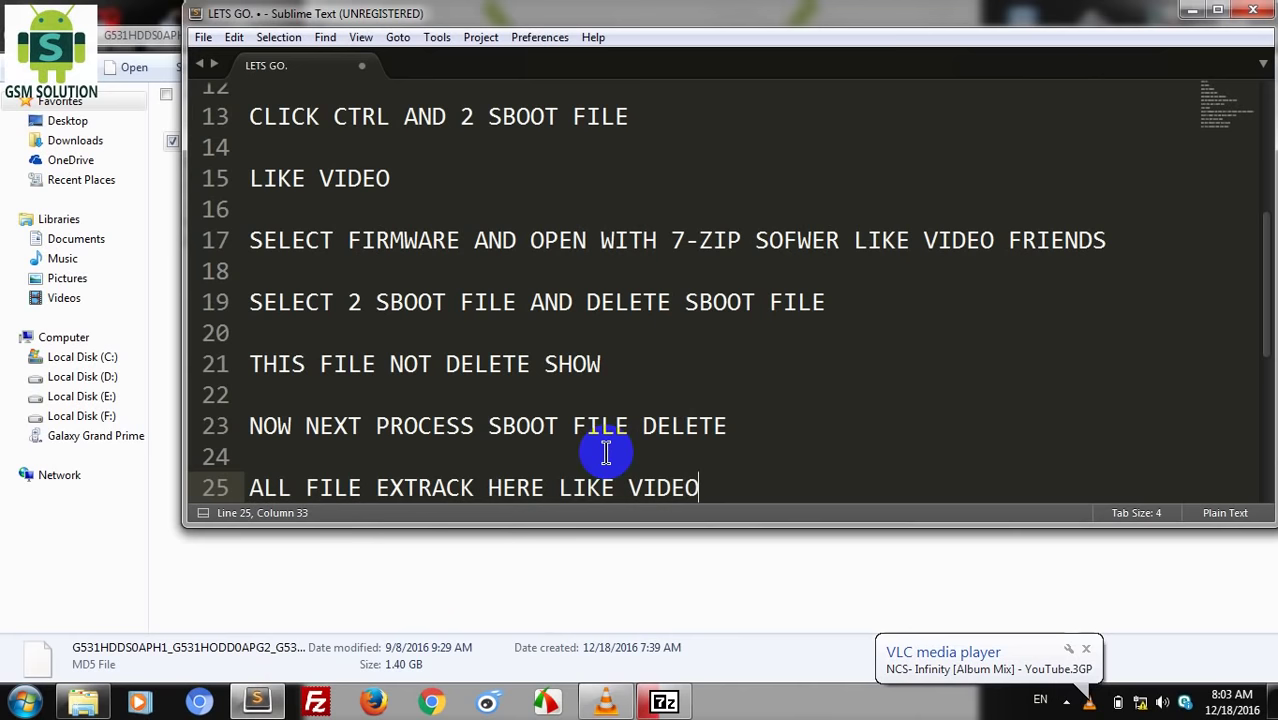
Step: Switch to the firmware folder and delete the extracted sboot.bin and sboot2.bin files
{"action": "left_click", "coordinate": [715, 555]}
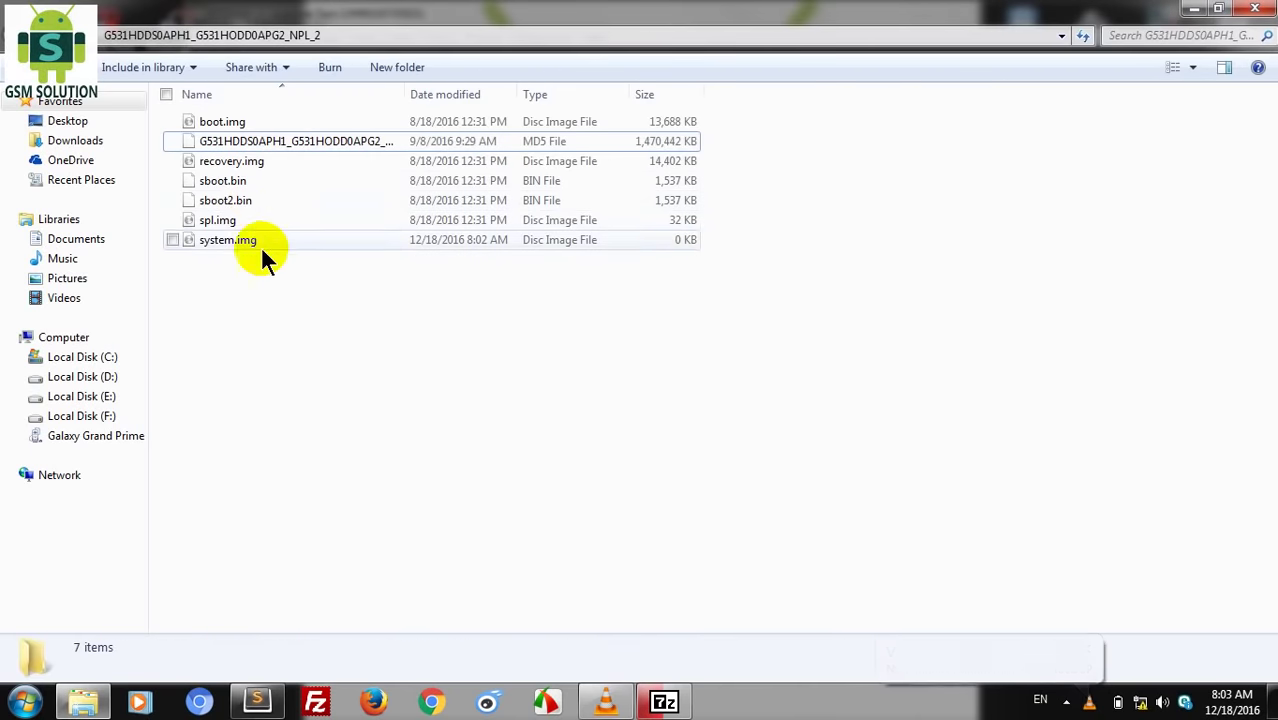
{"action": "left_click", "coordinate": [236, 197]}
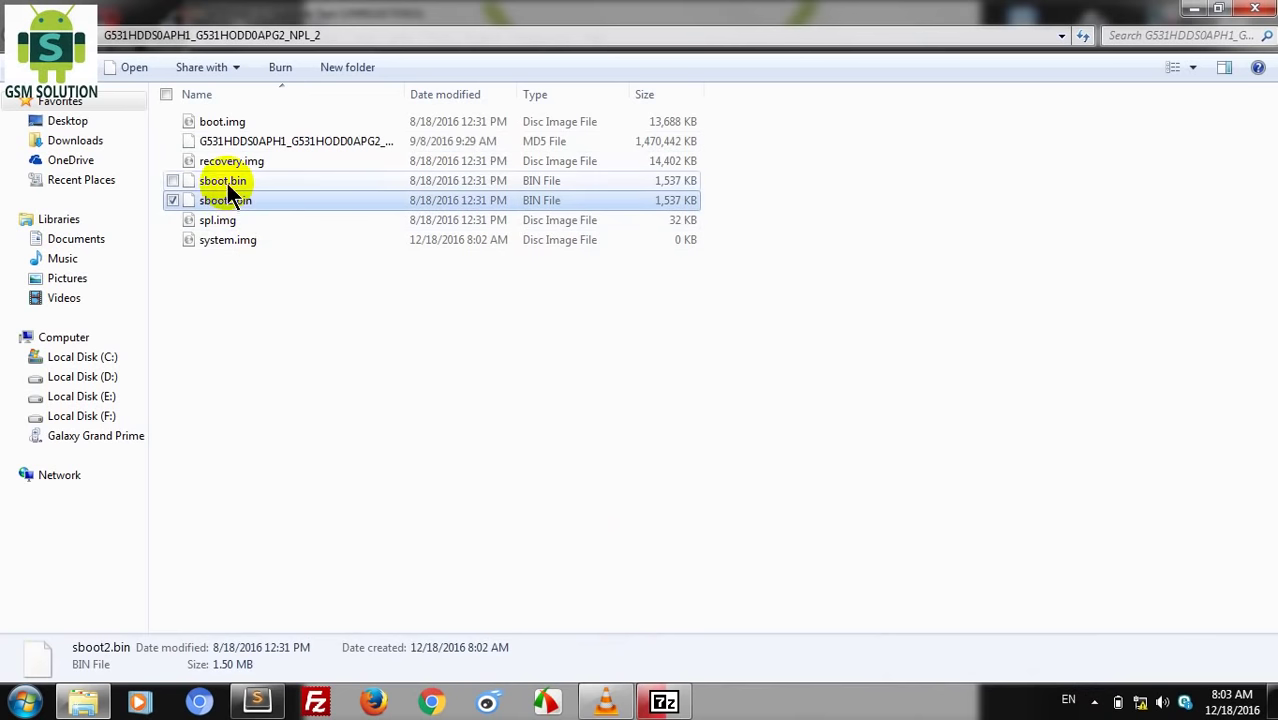
{"action": "left_click", "coordinate": [227, 183], "text": "ctrl"}
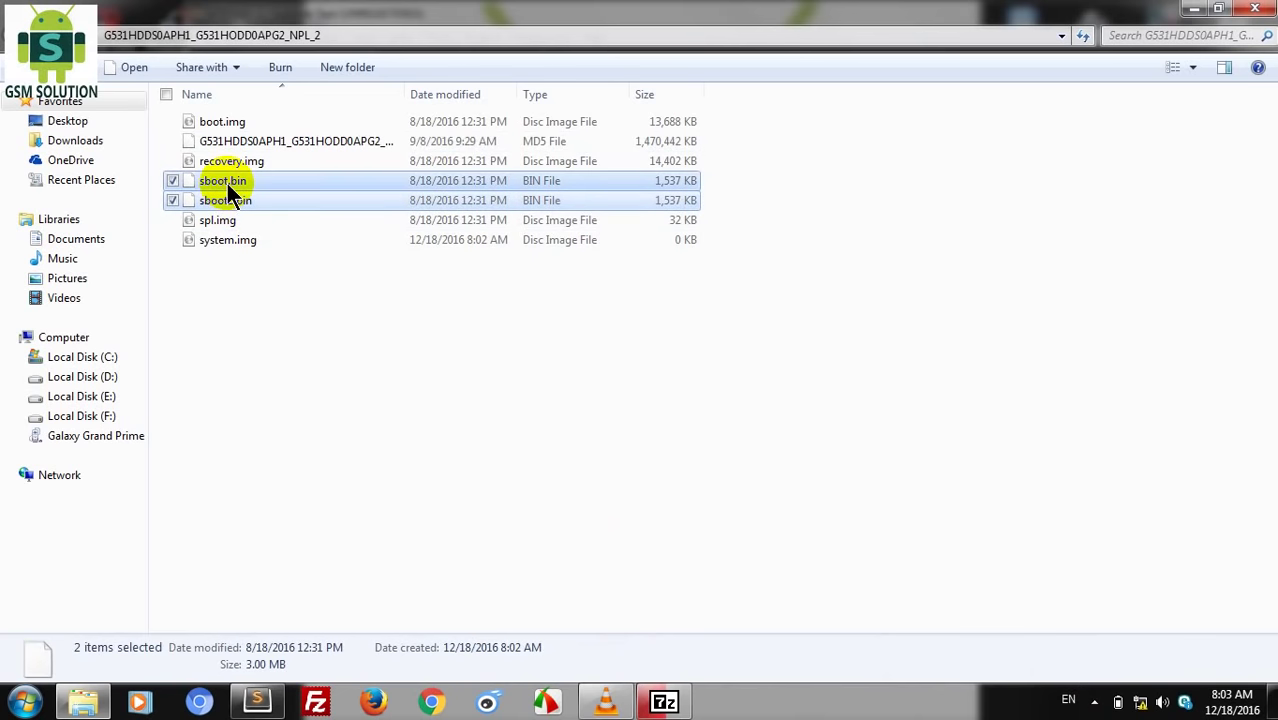
{"action": "key", "text": "Delete"}
{"action": "key", "text": "Return"}
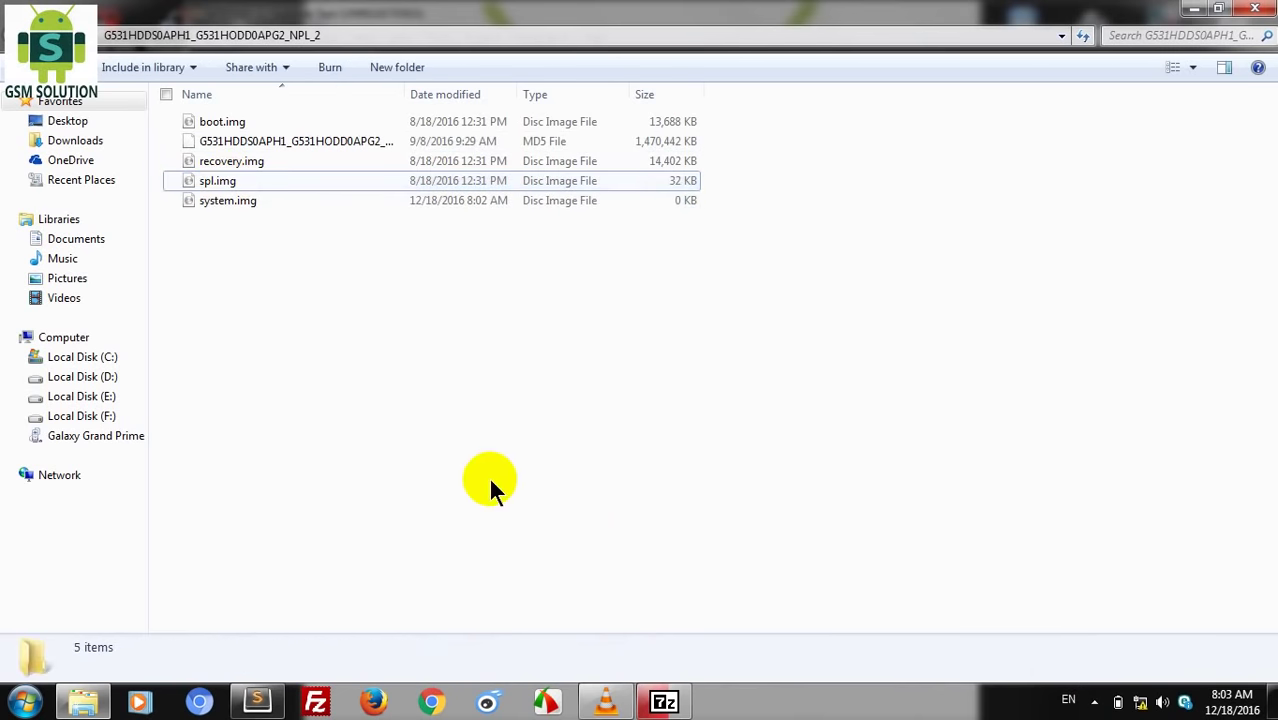
Step: Check the progress of the 7-Zip extraction and close the firmware folder window
{"action": "left_click", "coordinate": [663, 702]}
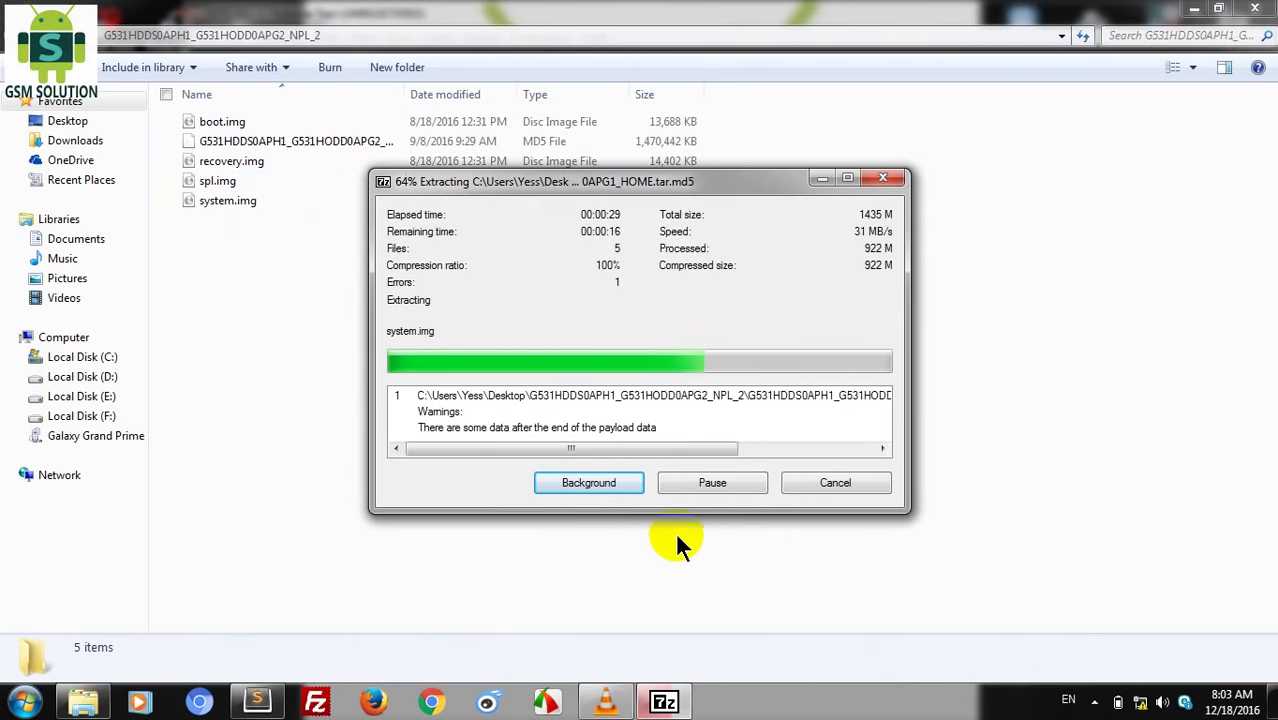
{"action": "left_click", "coordinate": [302, 440]}
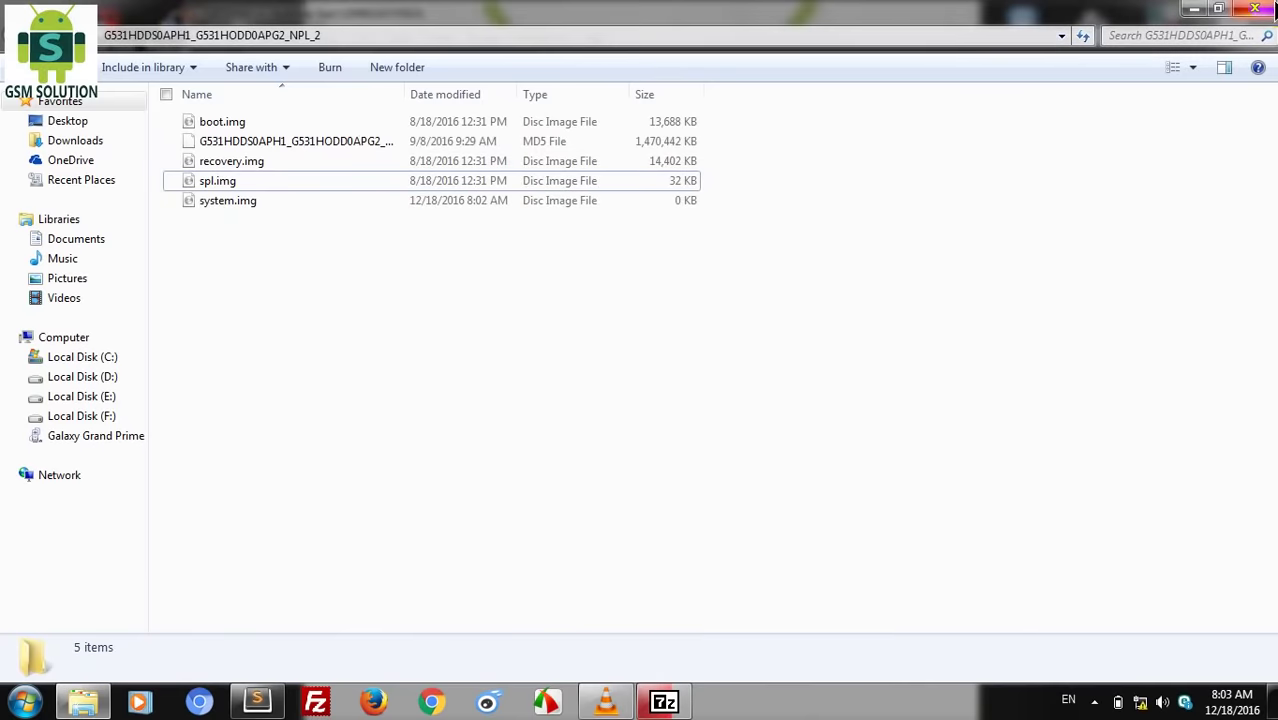
{"action": "left_click", "coordinate": [1270, 10]}
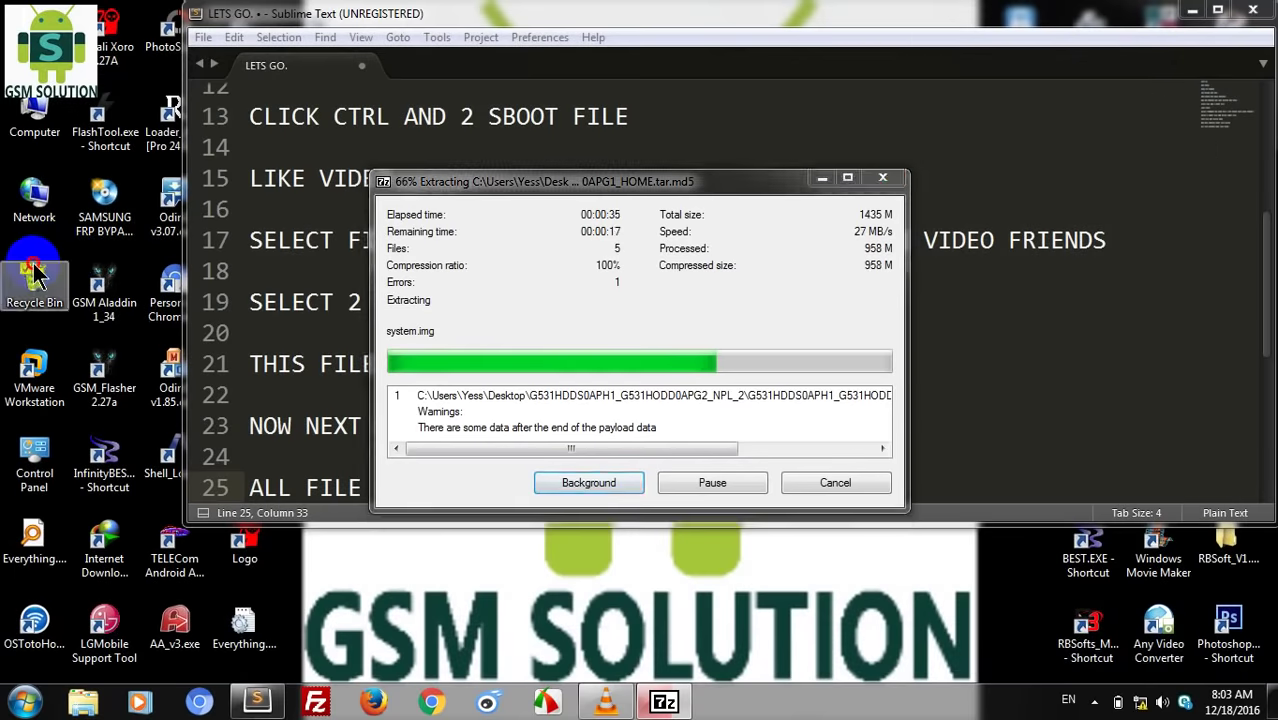
Step: Restore both sboot2.bin entries and one sboot.bin from the Recycle Bin, replacing the duplicate sboot2.bin, and close the window
{"action": "double_click", "coordinate": [35, 275]}
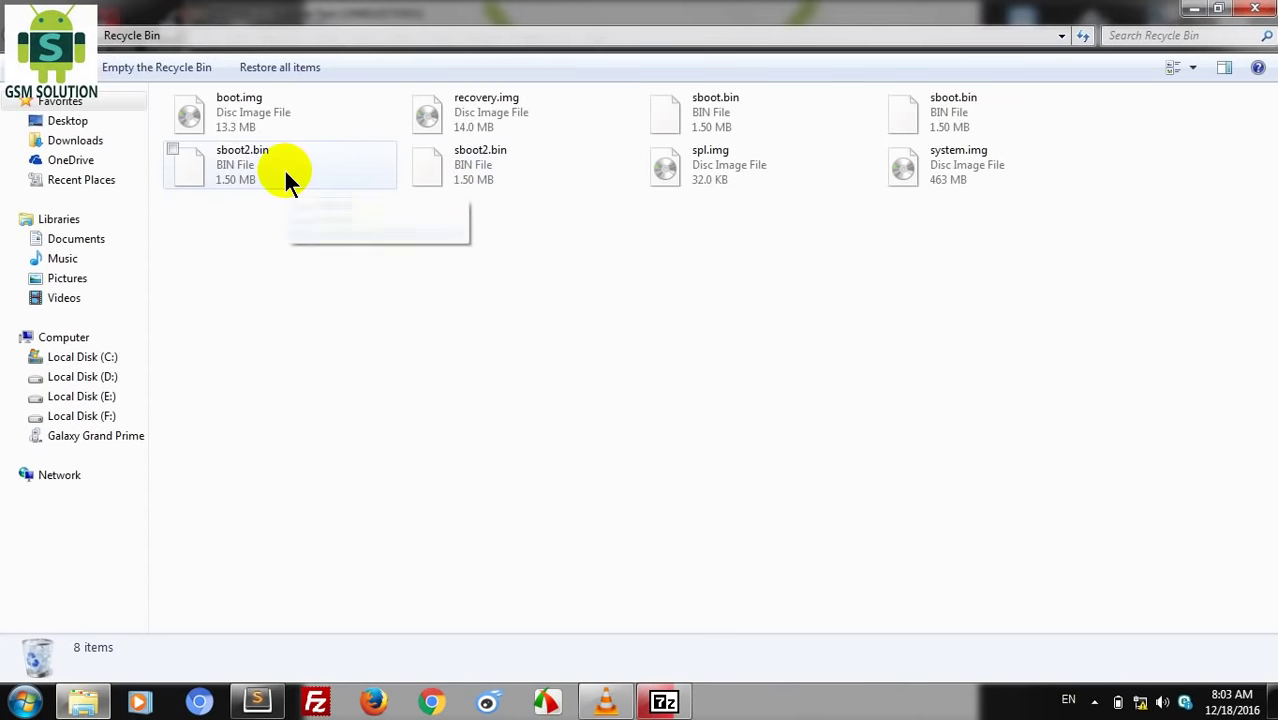
{"action": "left_click", "coordinate": [284, 170]}
{"action": "left_click", "coordinate": [460, 160], "text": "ctrl"}
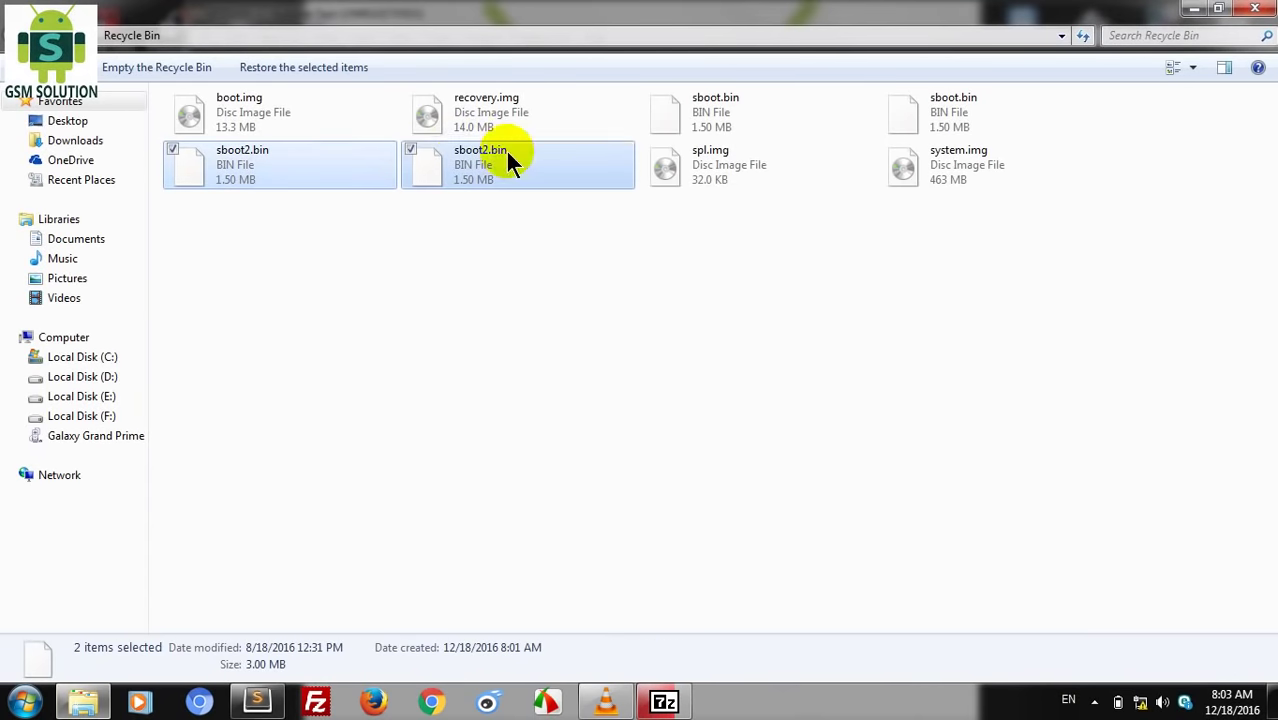
{"action": "left_click", "coordinate": [712, 118], "text": "ctrl"}
{"action": "right_click", "coordinate": [712, 118]}
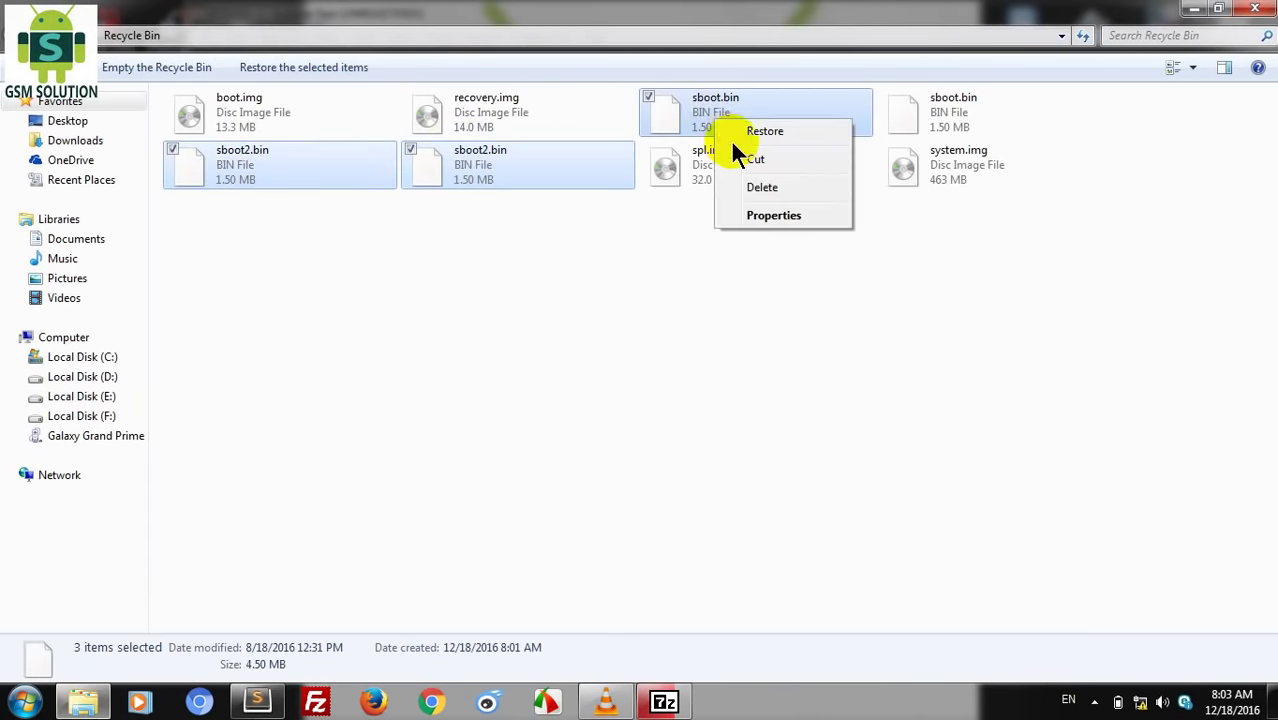
{"action": "left_click", "coordinate": [732, 133]}
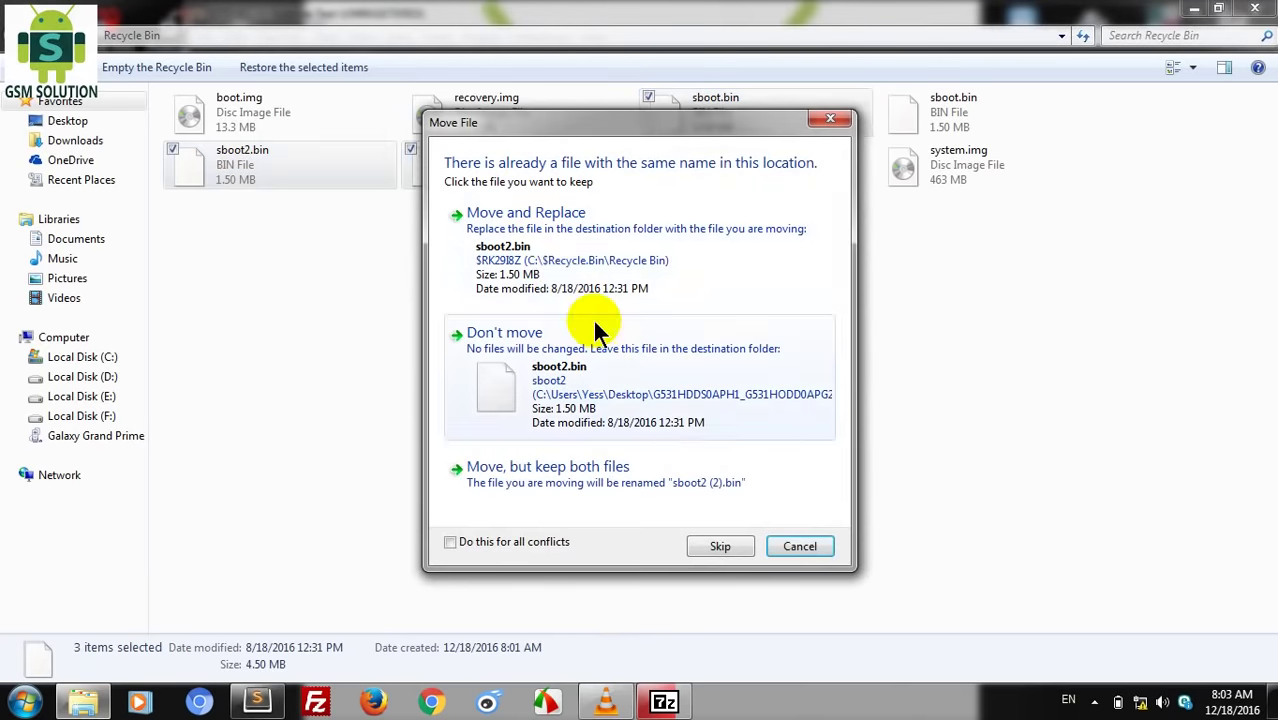
{"action": "left_click", "coordinate": [558, 255]}
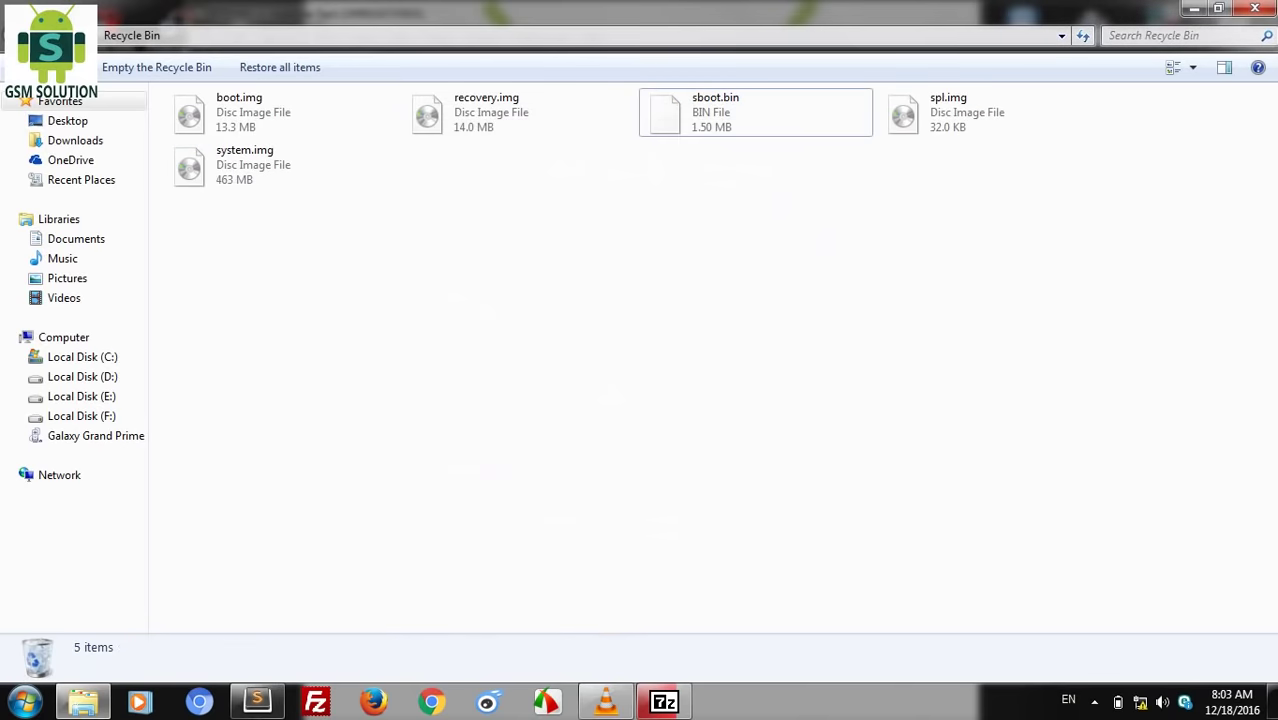
{"action": "left_click", "coordinate": [491, 262]}
{"action": "left_click", "coordinate": [1255, 8]}
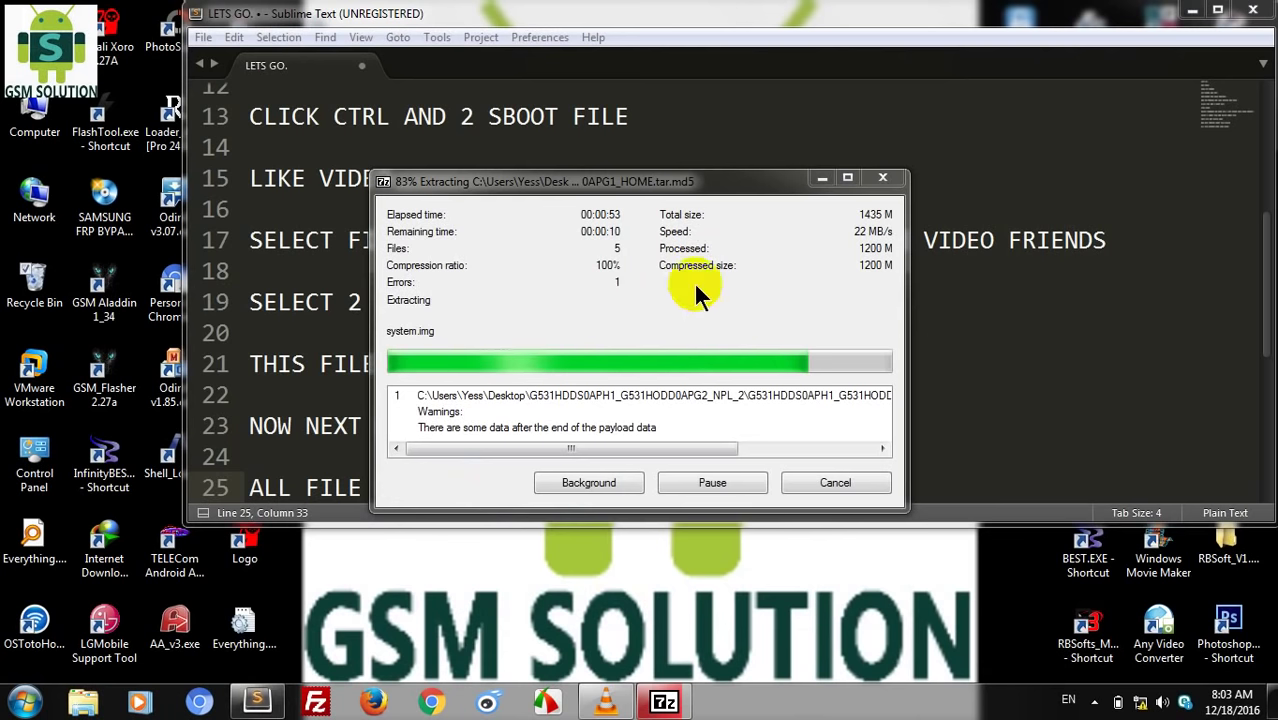
Step: Show the desktop and reopen the G531HDDS0APH1_G531HODD0APG2_NPL_2 firmware folder
{"action": "left_click", "coordinate": [606, 26]}
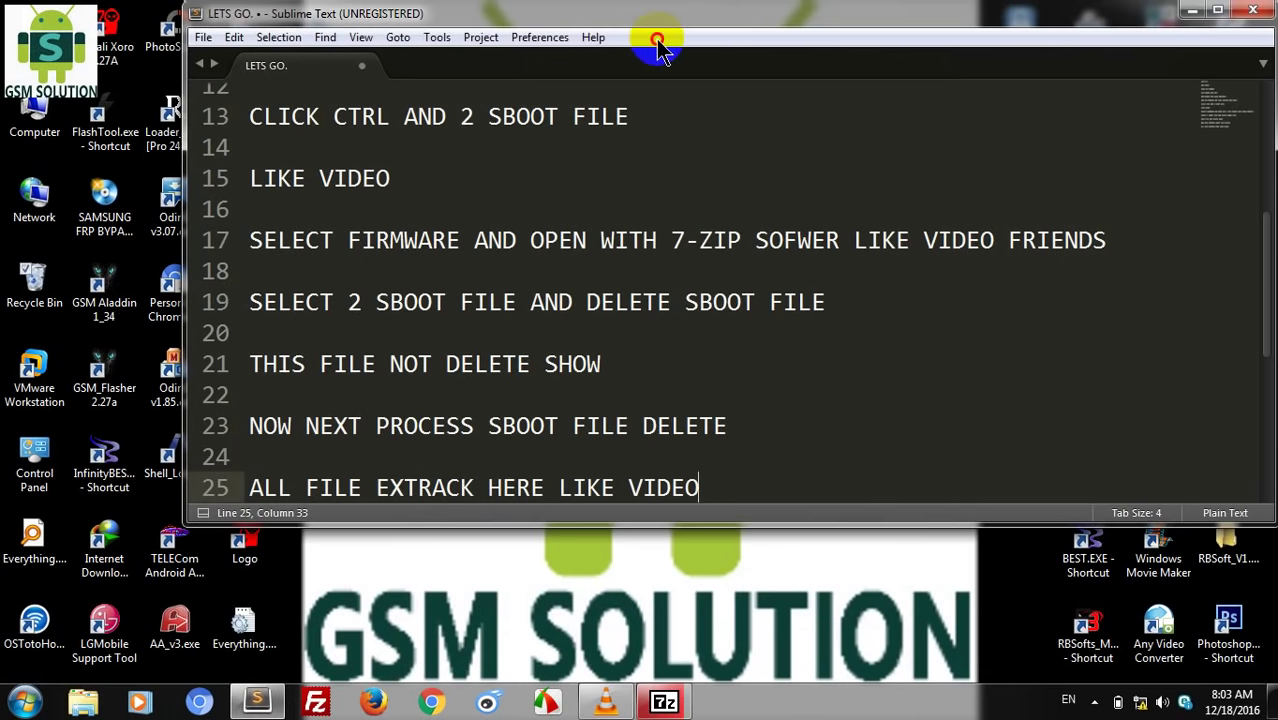
{"action": "key", "text": "super+d"}
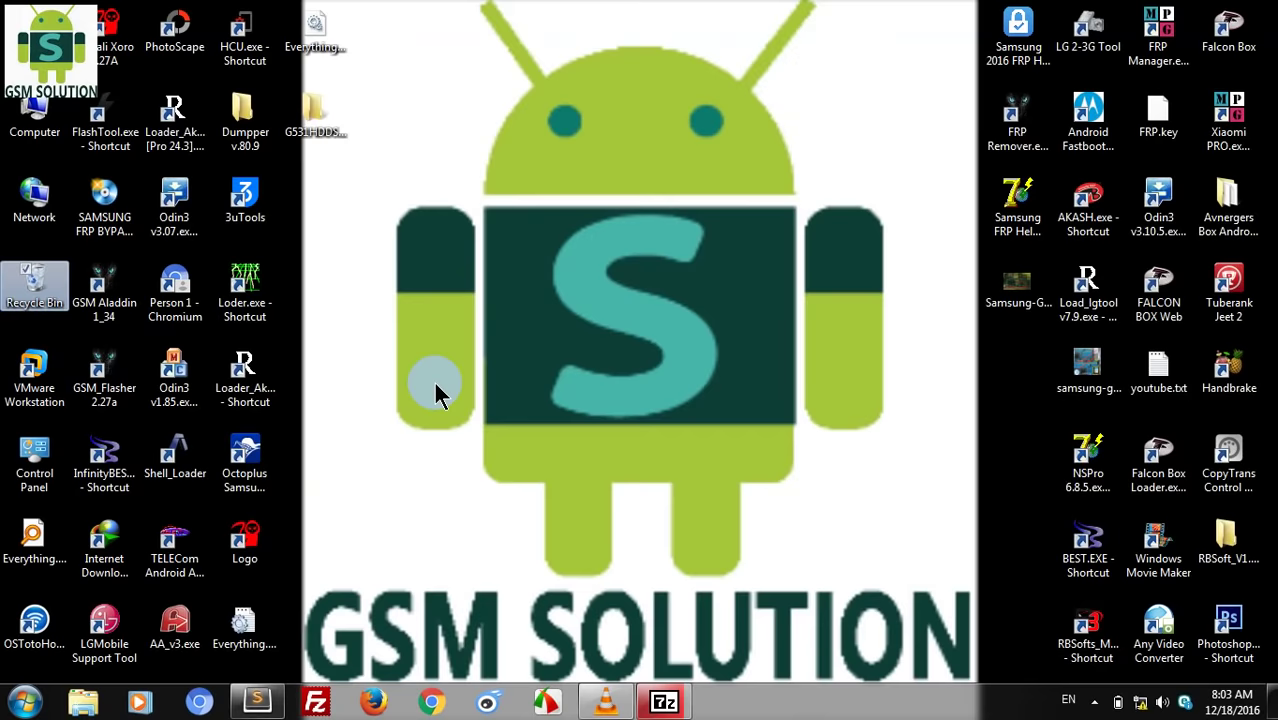
{"action": "double_click", "coordinate": [322, 120]}
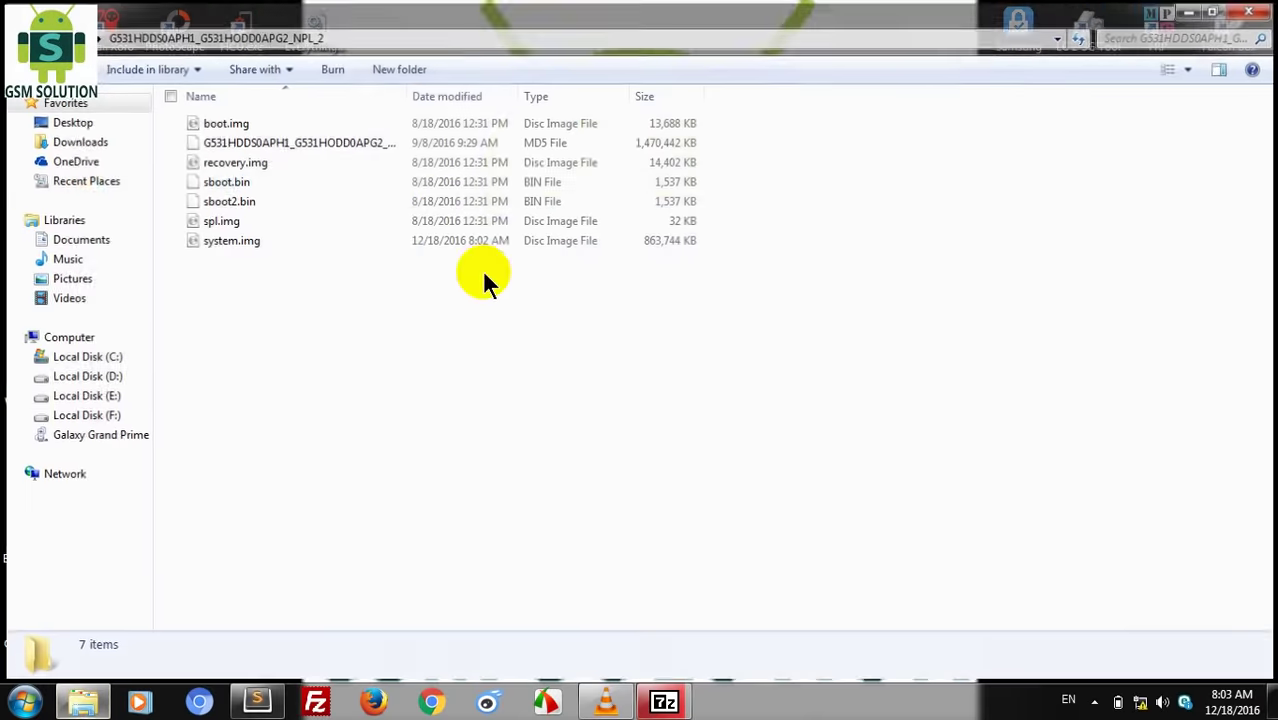
Step: Bring up the 7-Zip extraction window and close it when the extraction has finished
{"action": "left_click", "coordinate": [663, 700]}
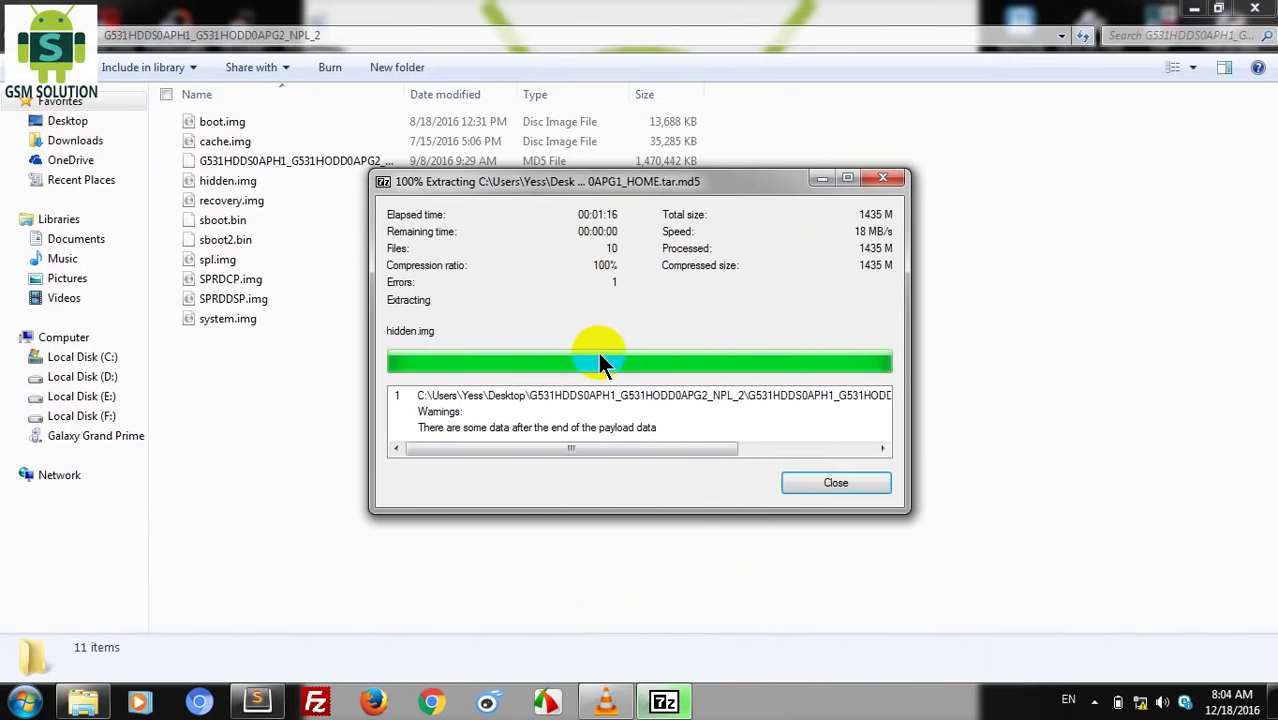
{"action": "left_click", "coordinate": [820, 484]}
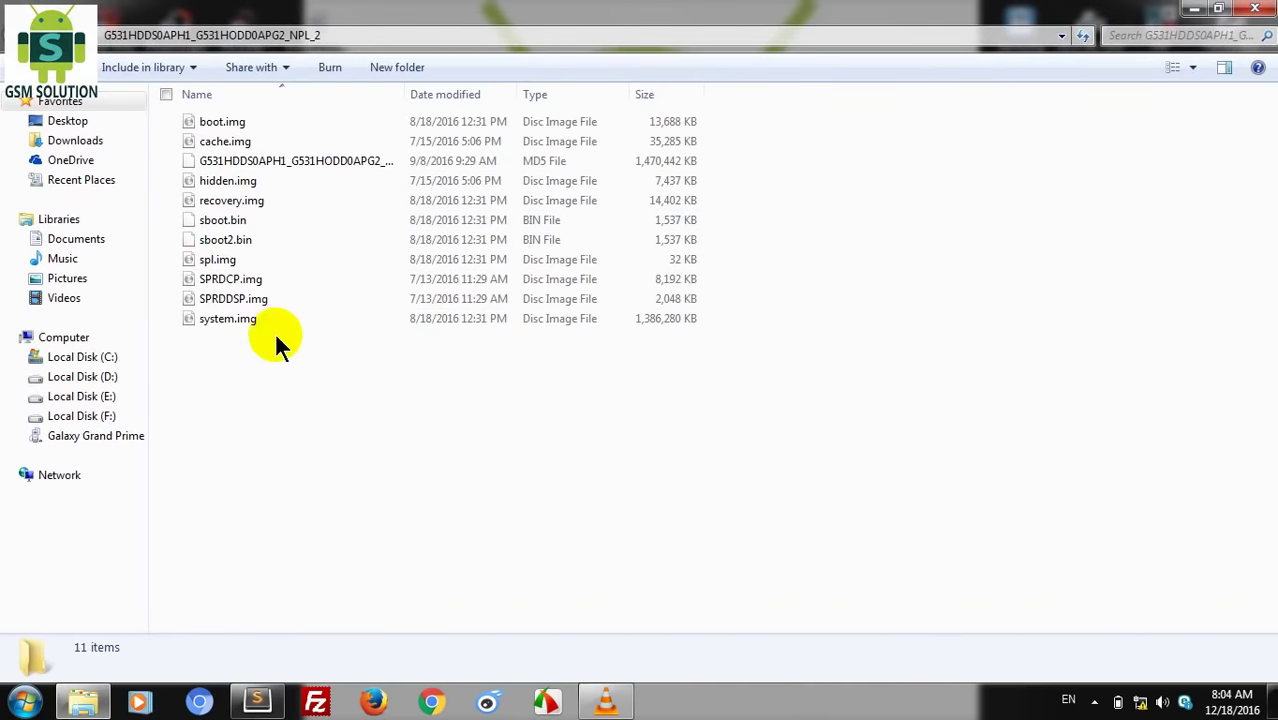
Step: Switch to the Sublime Text note and add the line "ALL FILE EXTRACK DONE NOW DELETE SBOOT FILE" after a blank line
{"action": "left_click", "coordinate": [256, 702]}
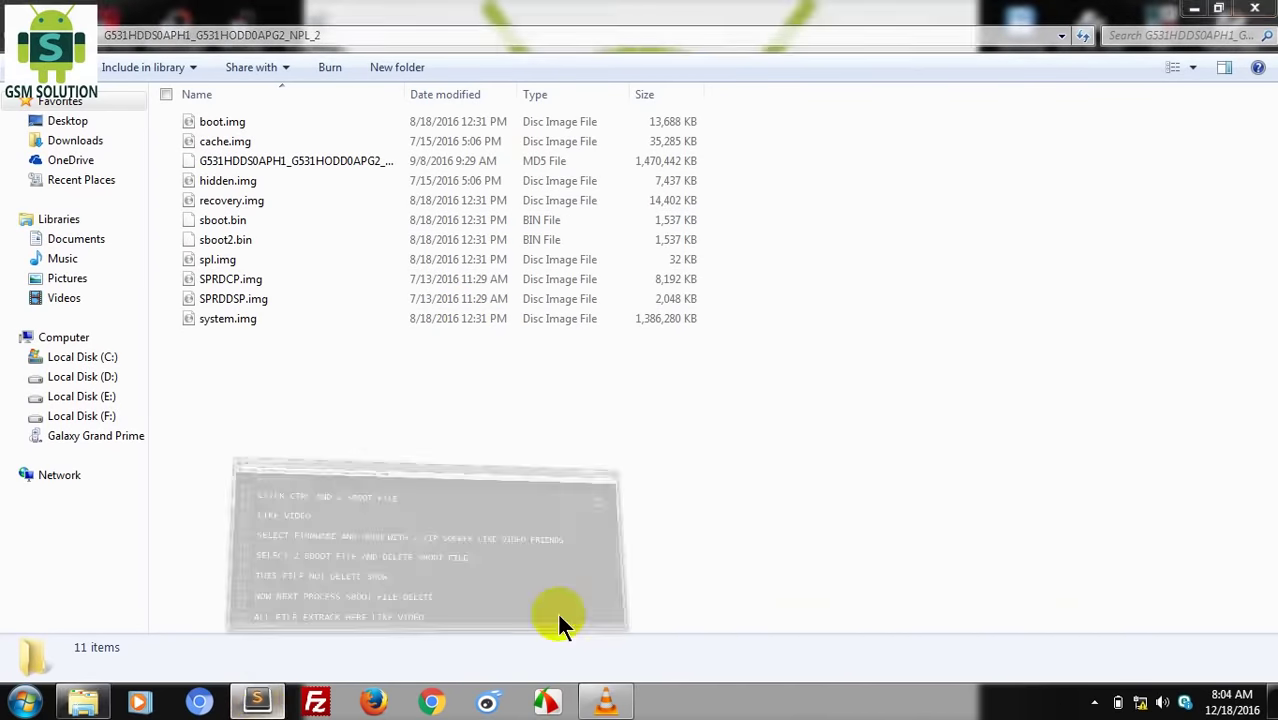
{"action": "key", "text": "Return"}
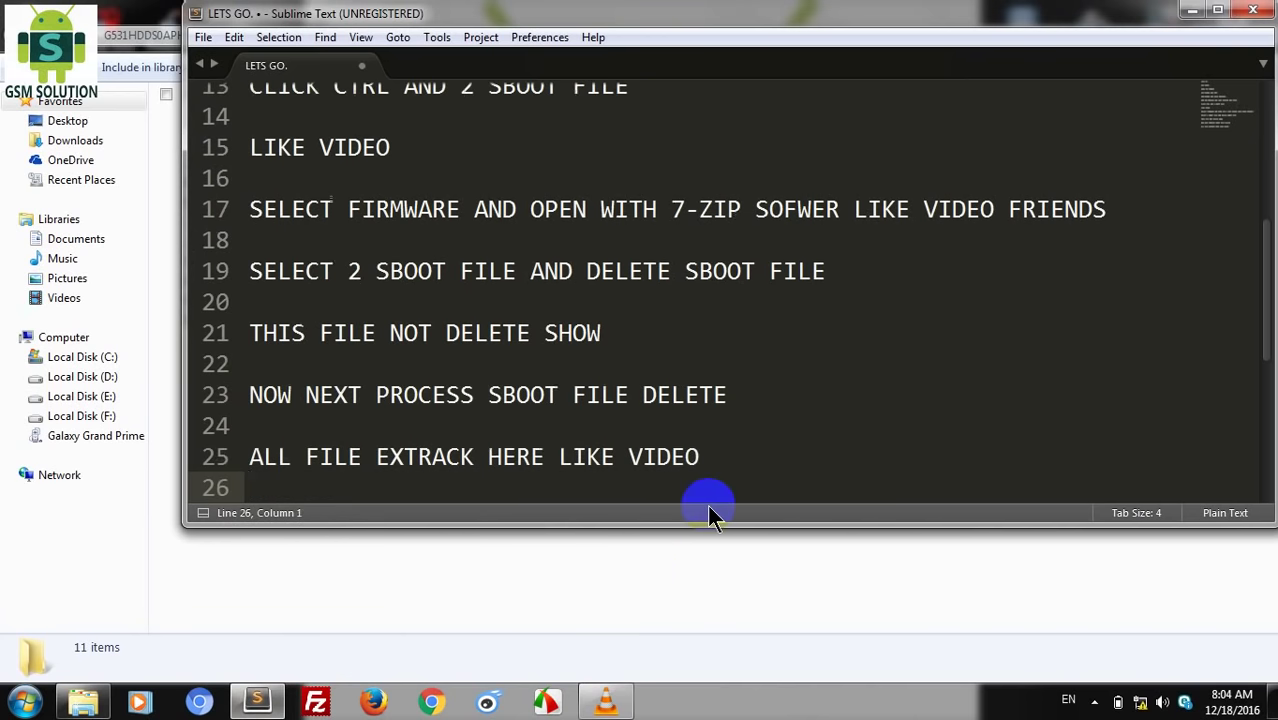
{"action": "key", "text": "Return"}
{"action": "type", "text": "ALL"}
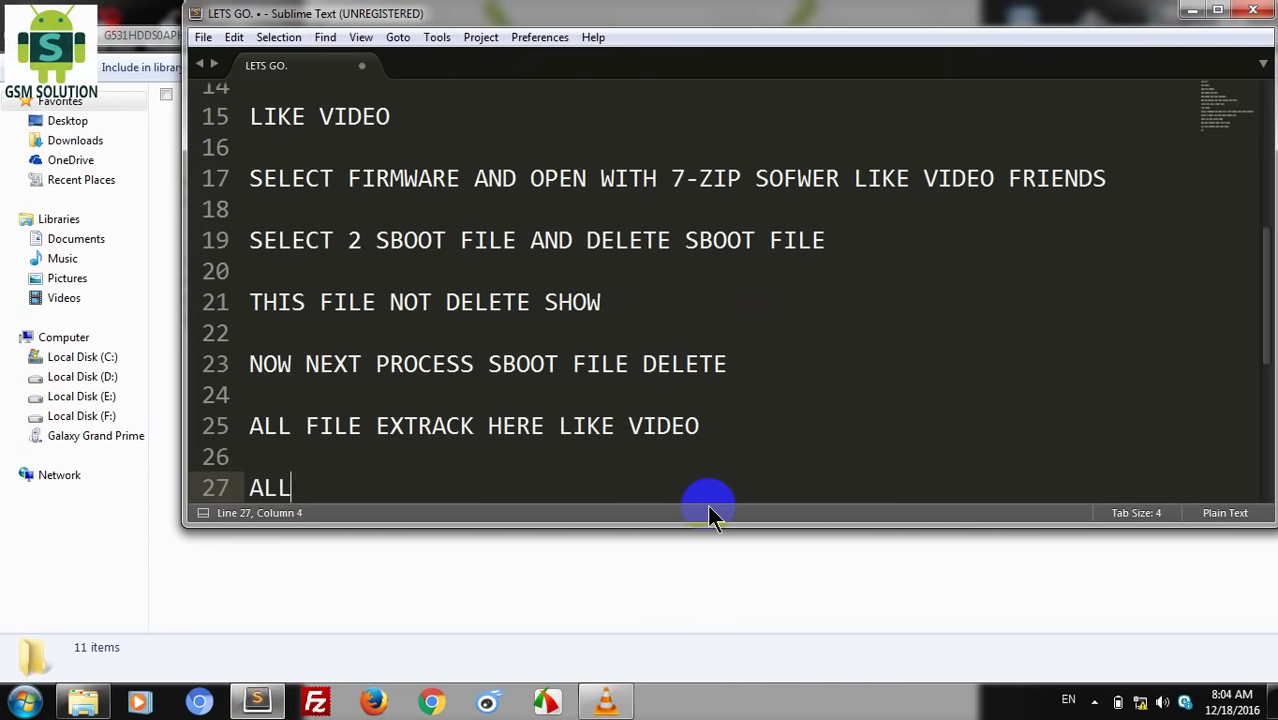
{"action": "type", "text": " FILE EXTRACK"}
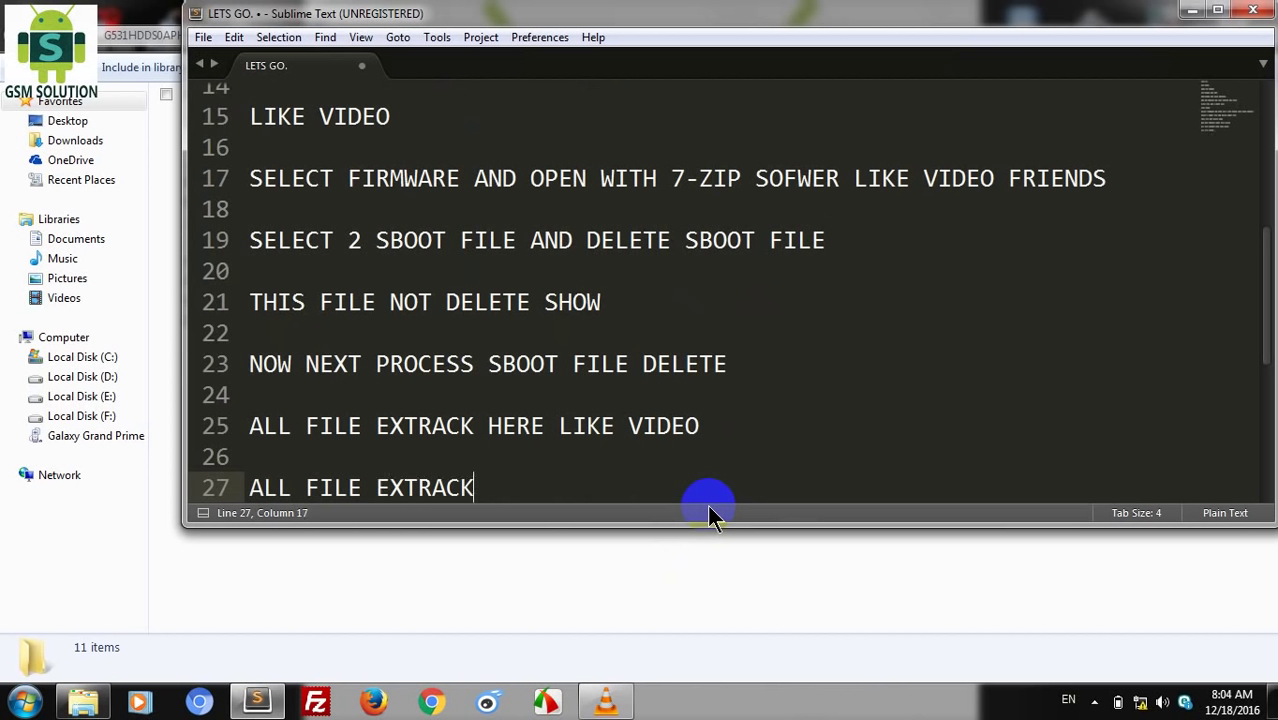
{"action": "type", "text": " DONE "}
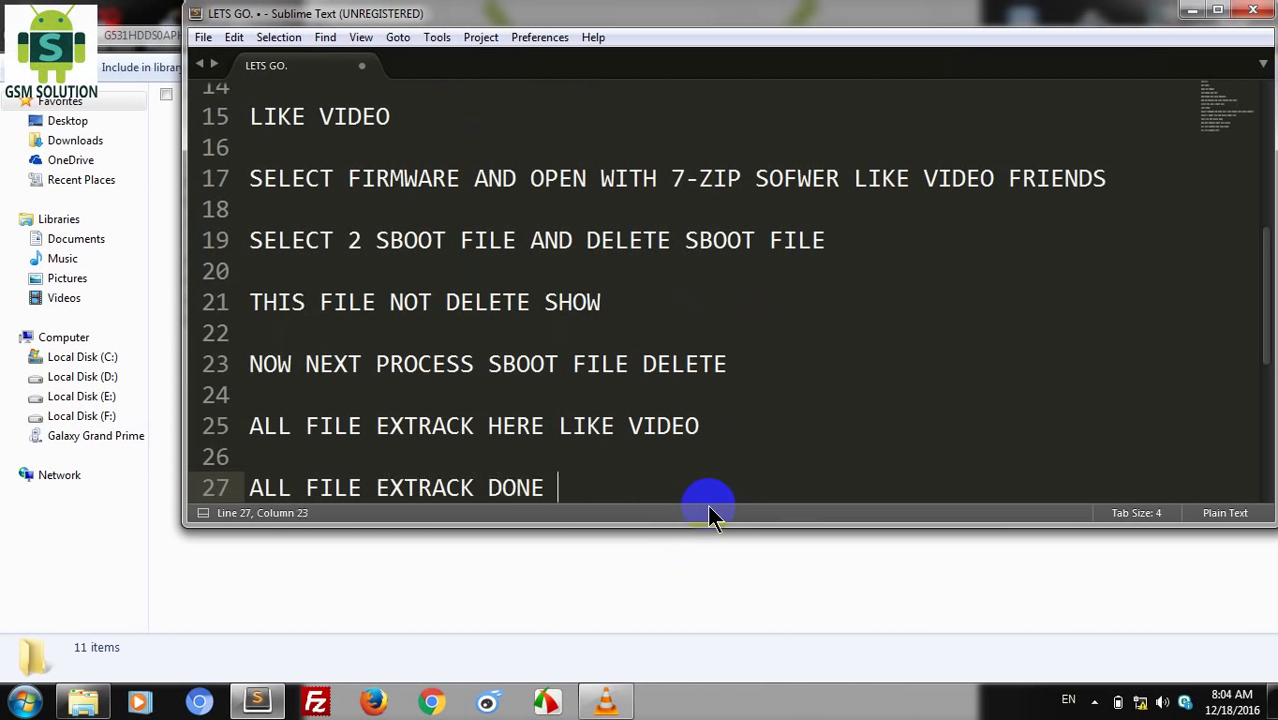
{"action": "type", "text": "NOE"}
{"action": "key", "text": "BackSpace"}
{"action": "type", "text": "W DELETE"}
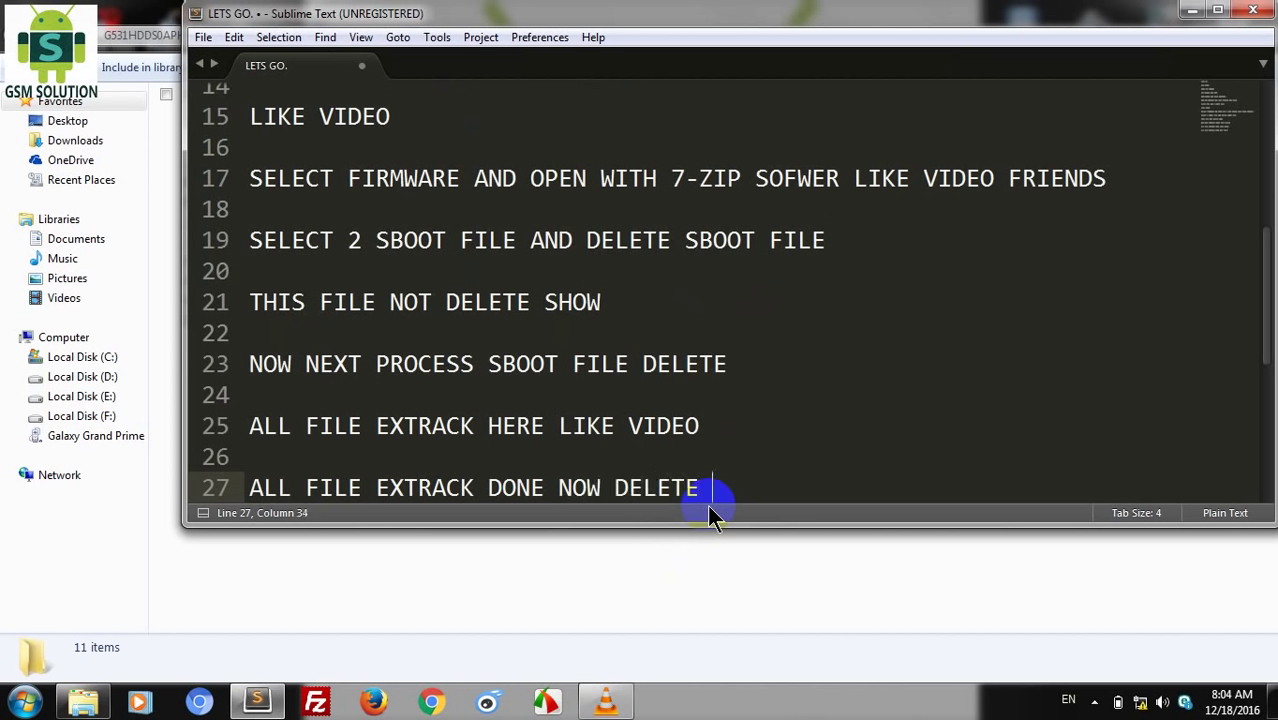
{"action": "type", "text": " SBOOT "}
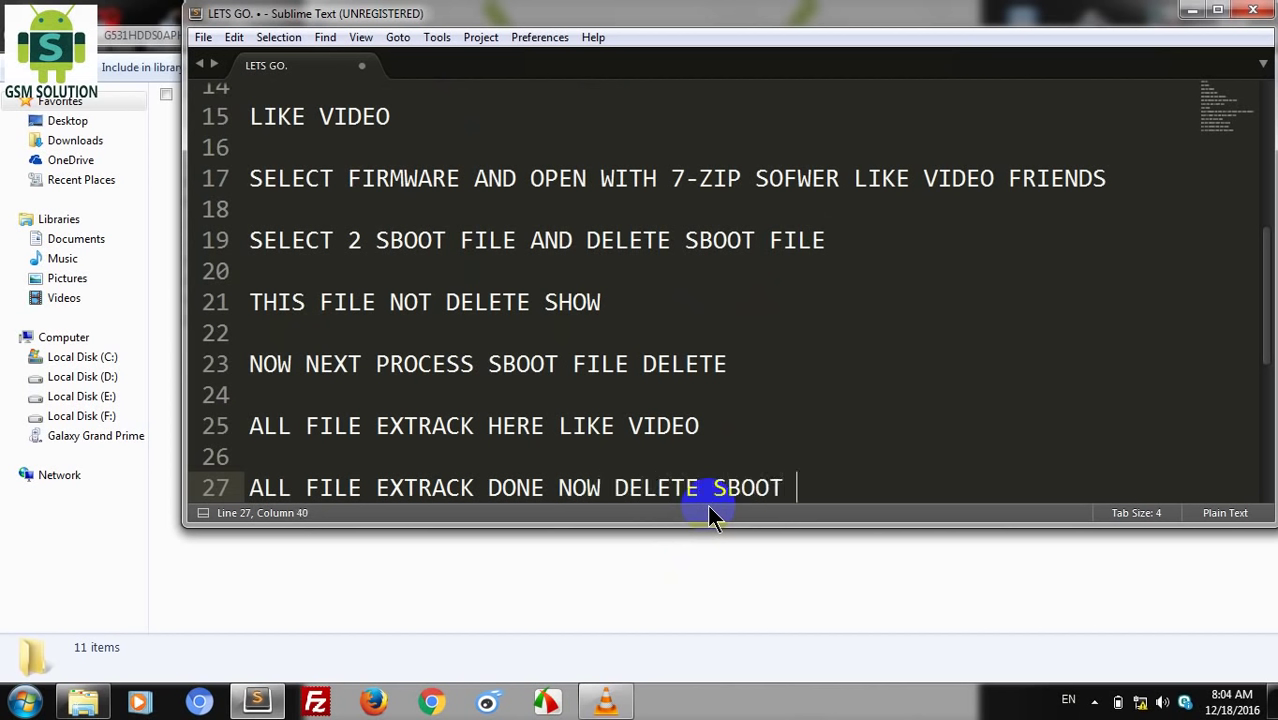
{"action": "type", "text": "FILE"}
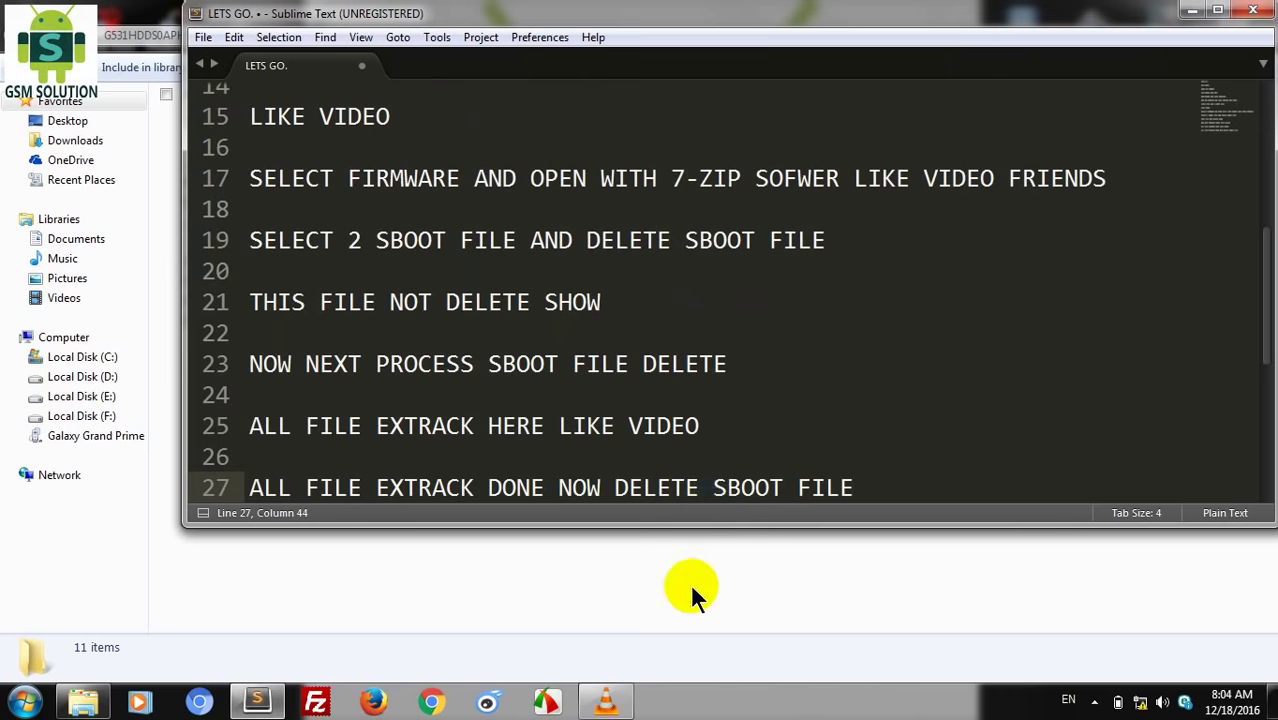
Step: Return to the firmware folder and delete sboot.bin and sboot2.bin
{"action": "left_click", "coordinate": [689, 583]}
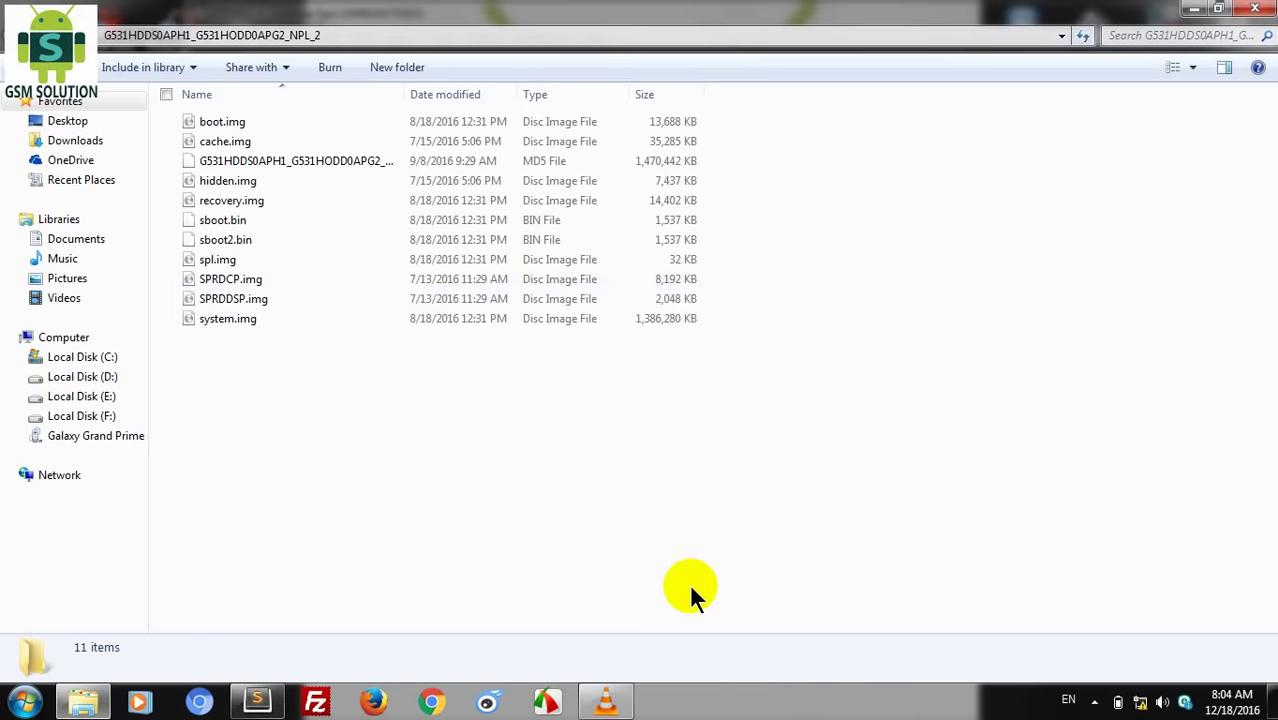
{"action": "left_click", "coordinate": [282, 246]}
{"action": "left_click", "coordinate": [271, 226], "text": "ctrl"}
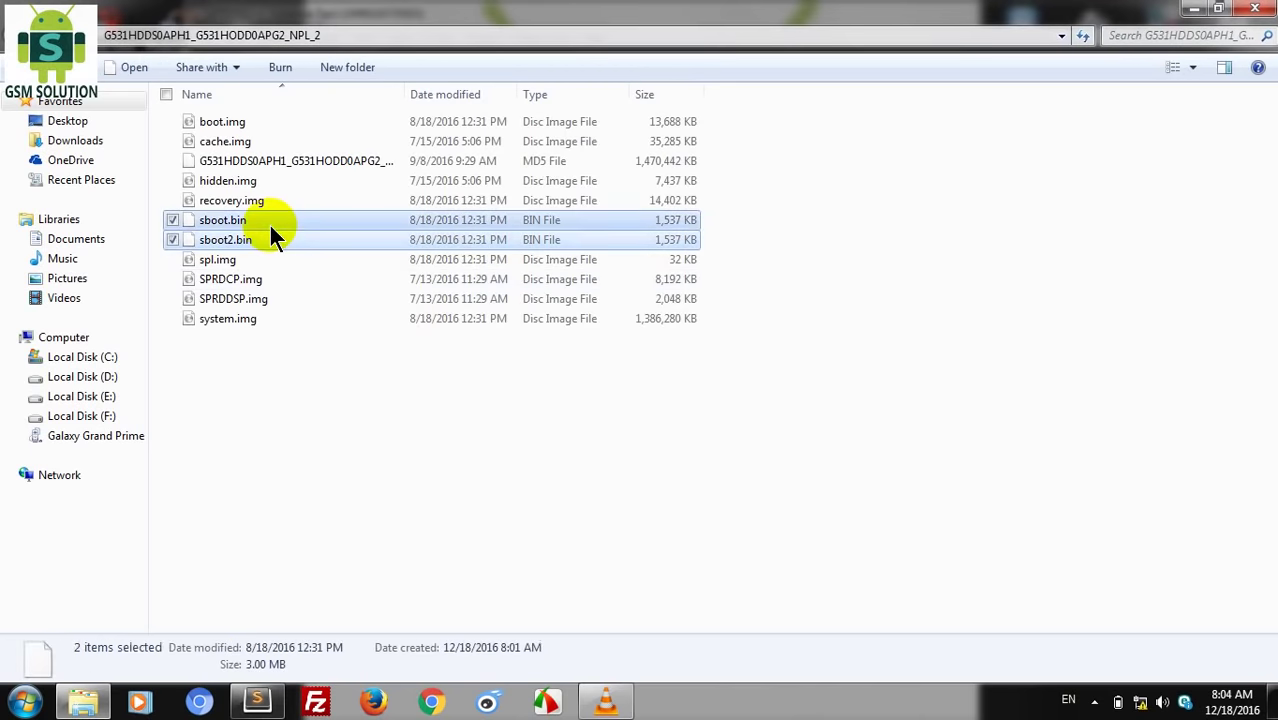
{"action": "key", "text": "Delete"}
{"action": "key", "text": "Return"}
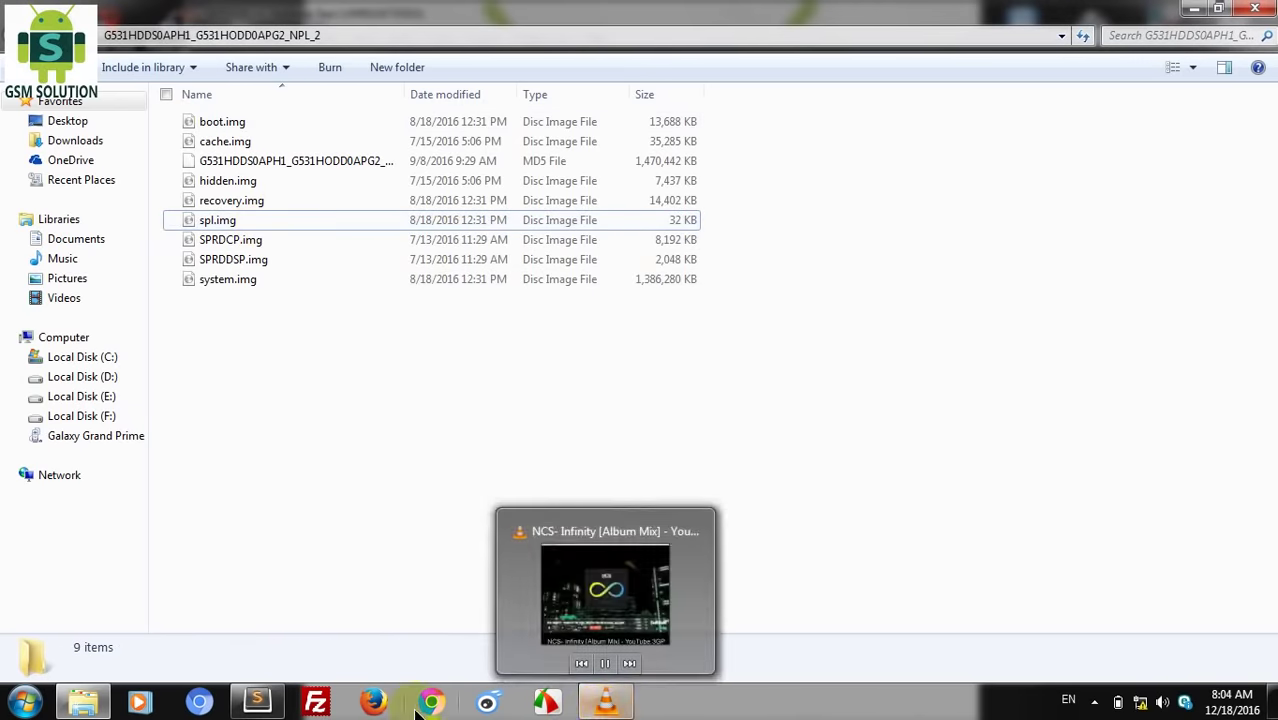
Step: Switch to the Sublime Text note and add the line "DELETE DON NOW THIS FILE COMPILE NOW LIKE VIDEO" after a blank line
{"action": "left_click", "coordinate": [257, 703]}
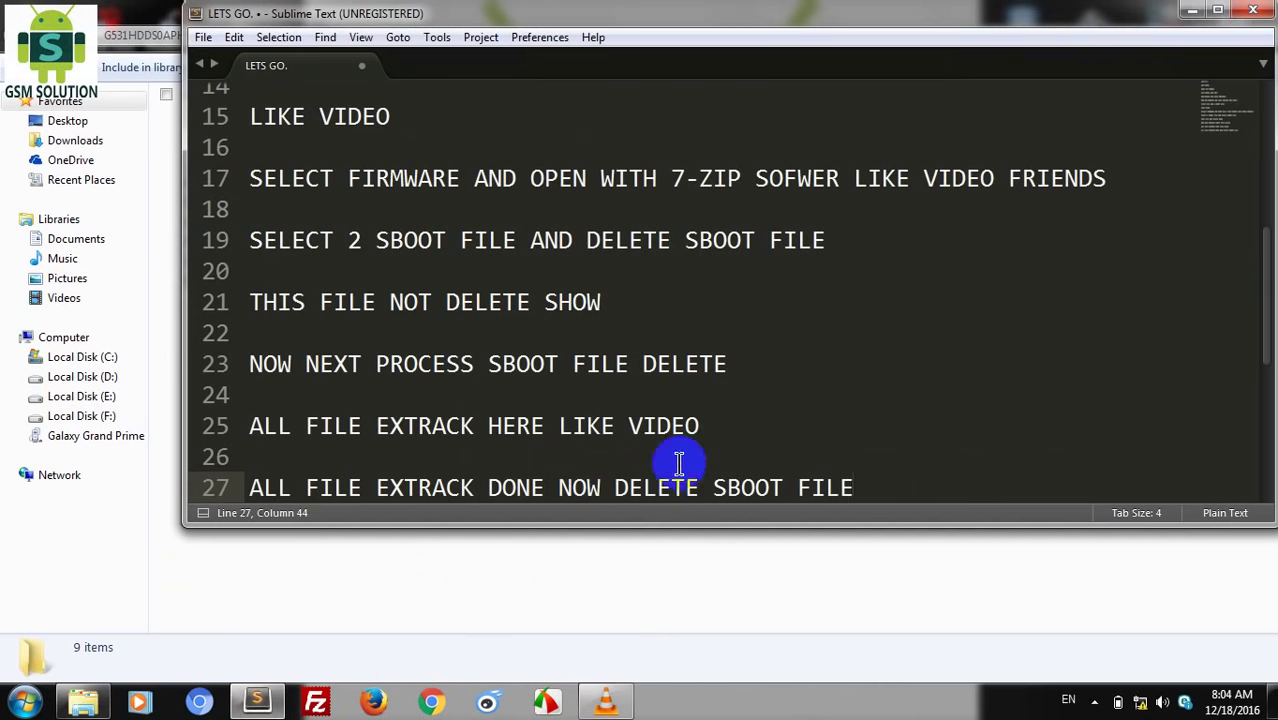
{"action": "key", "text": "Return"}
{"action": "key", "text": "Return"}
{"action": "type", "text": "D"}
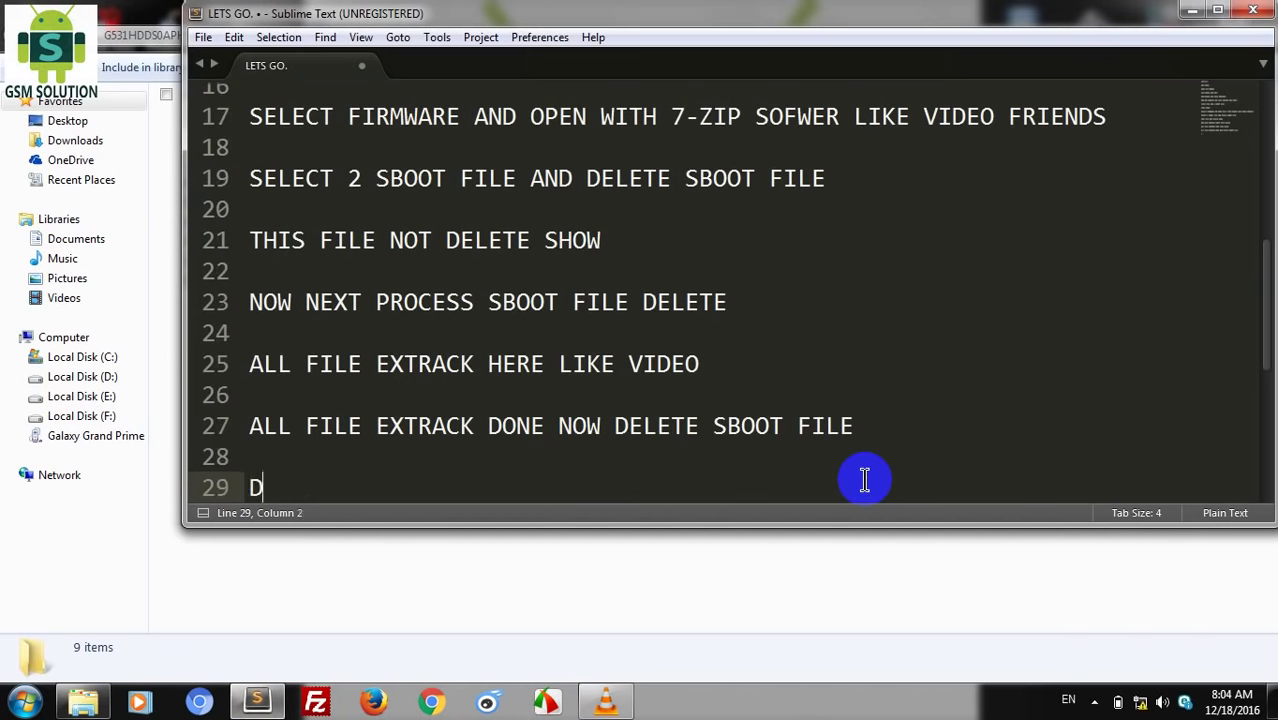
{"action": "type", "text": "ELETE"}
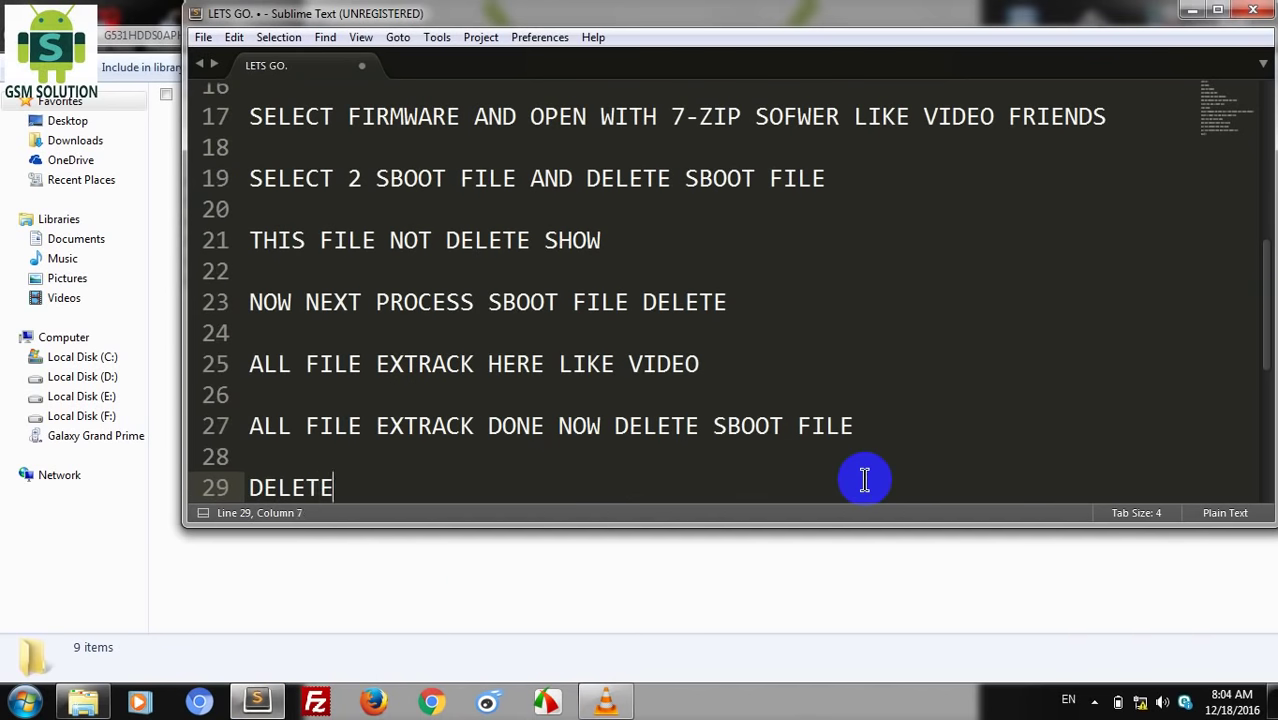
{"action": "type", "text": " DON NOW "}
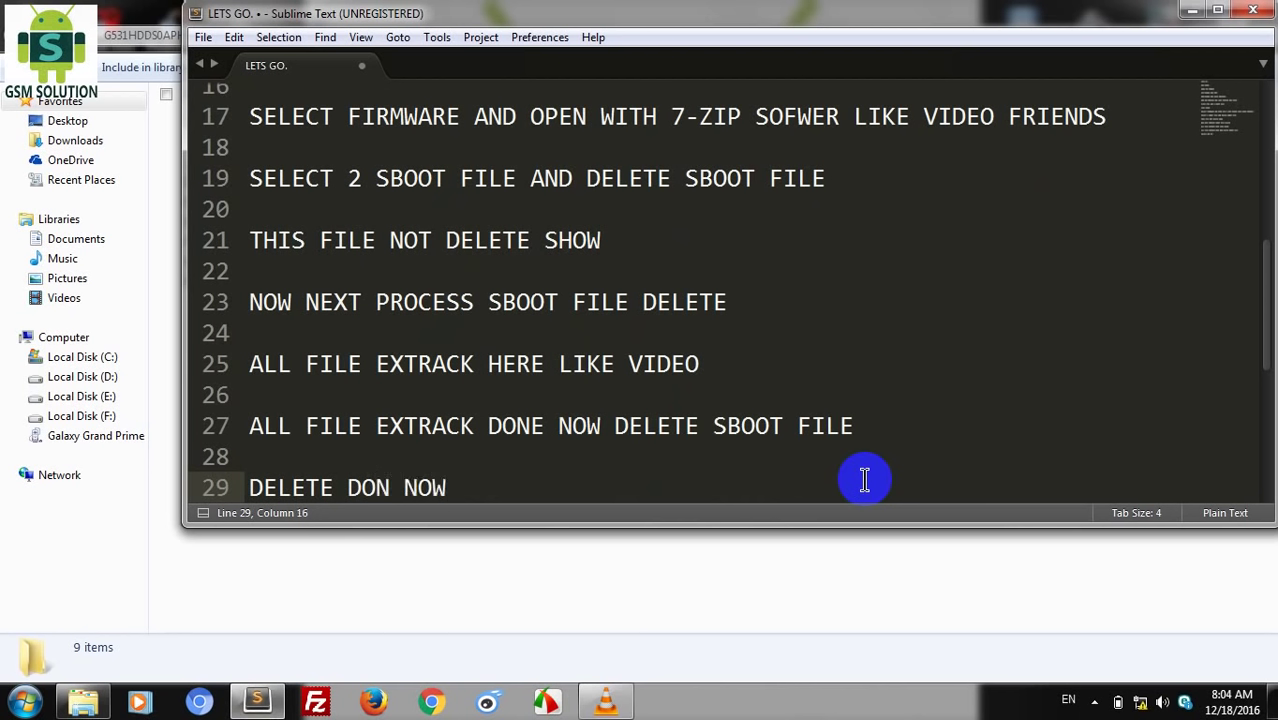
{"action": "type", "text": "THIS FILE "}
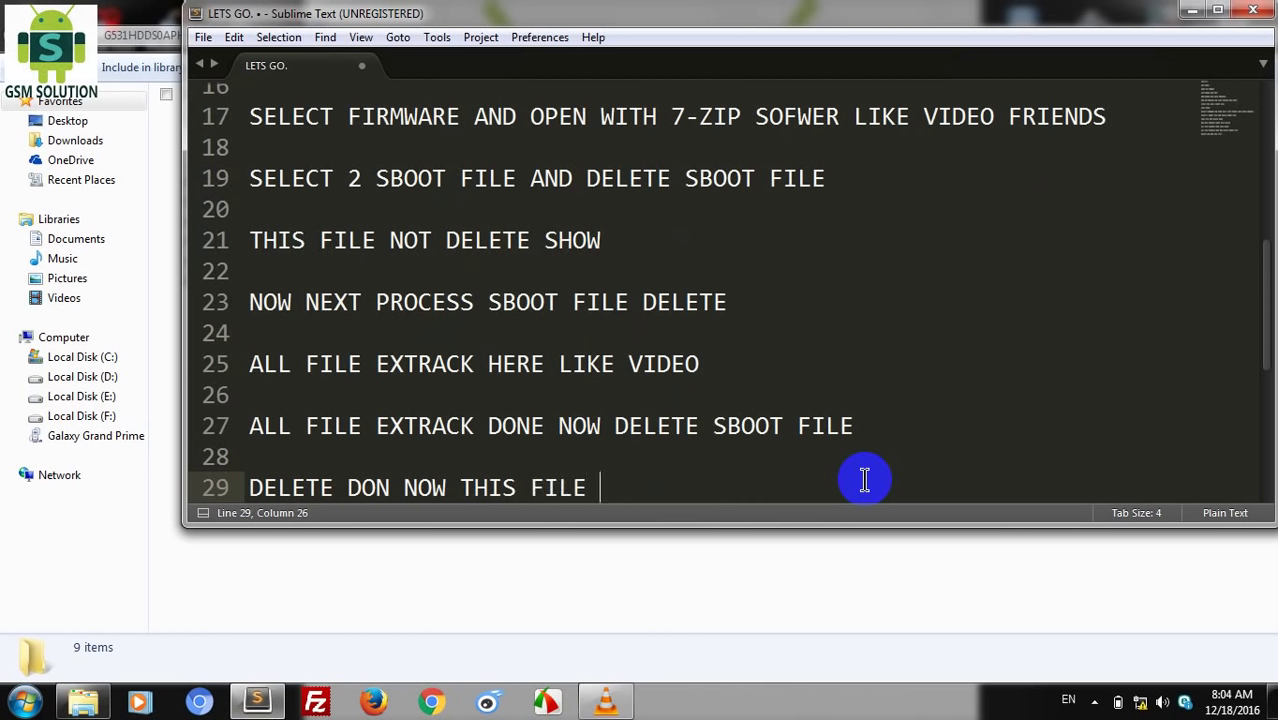
{"action": "type", "text": "COMPL"}
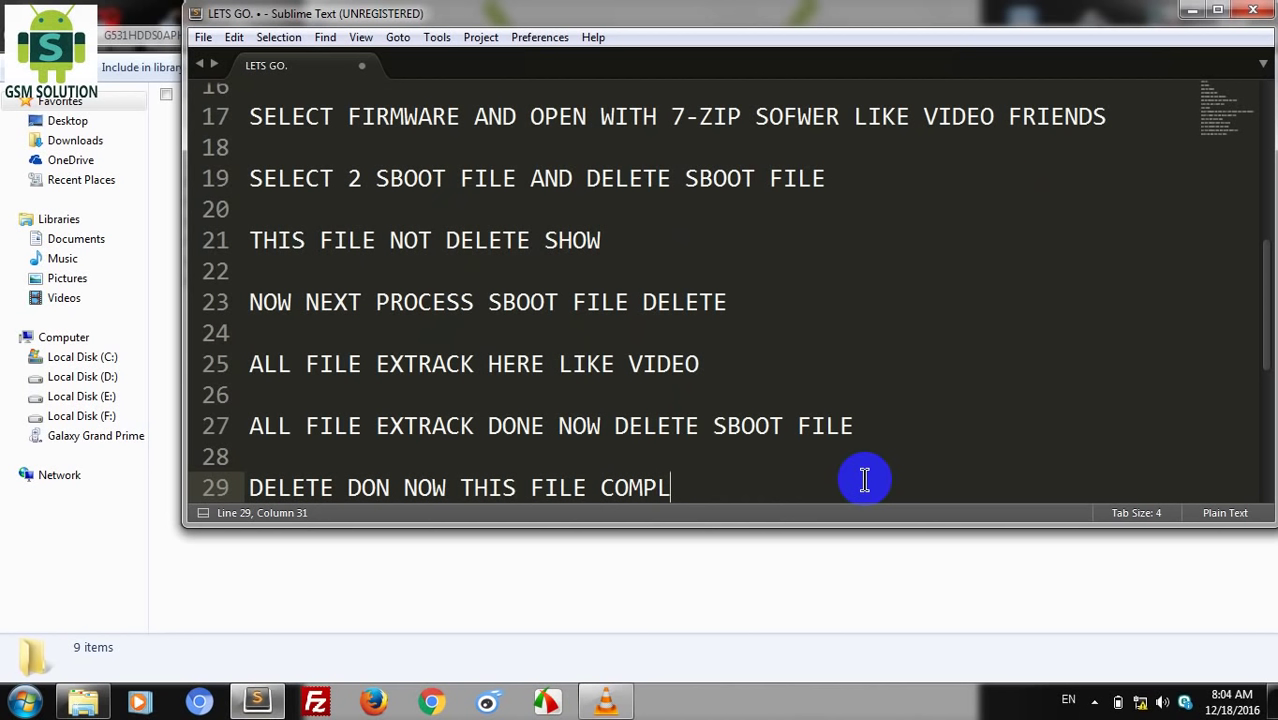
{"action": "key", "text": "BackSpace"}
{"action": "type", "text": "ILE NOW LI"}
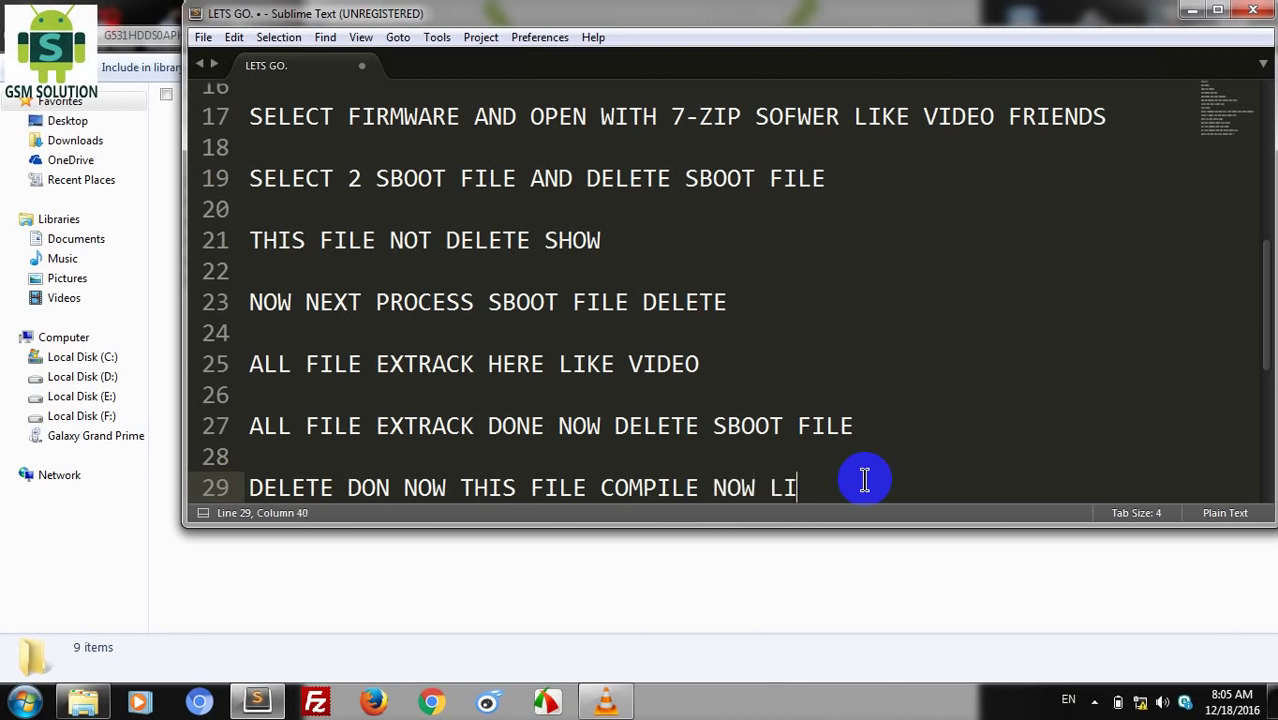
{"action": "type", "text": "KE VIDEO"}
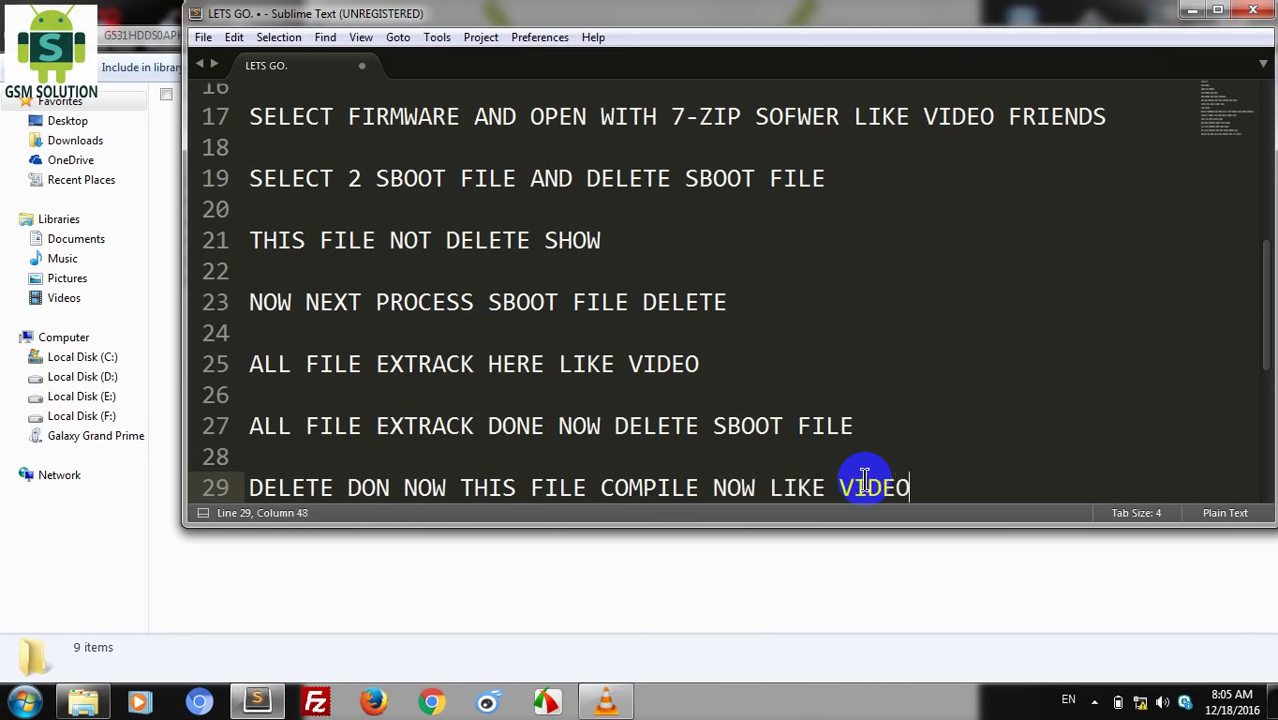
Step: Return to the firmware folder and select every file except the MD5 firmware package
{"action": "left_click", "coordinate": [797, 547]}
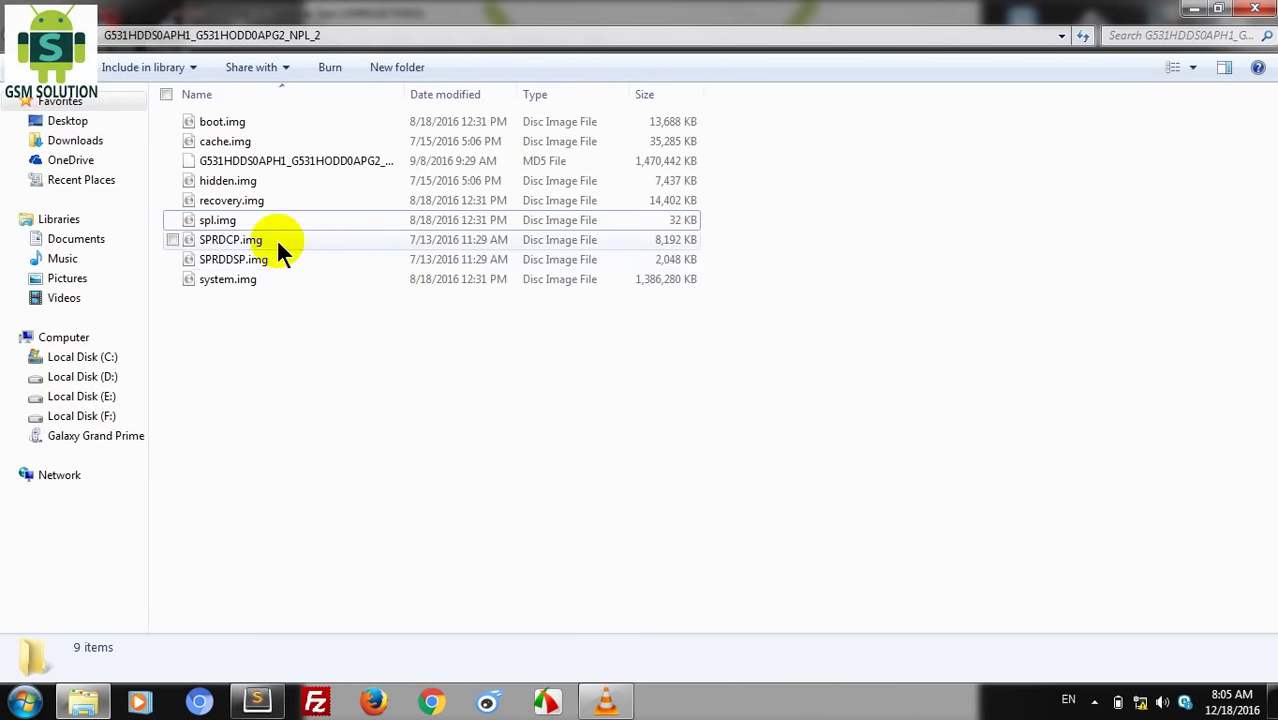
{"action": "key", "text": "ctrl+a"}
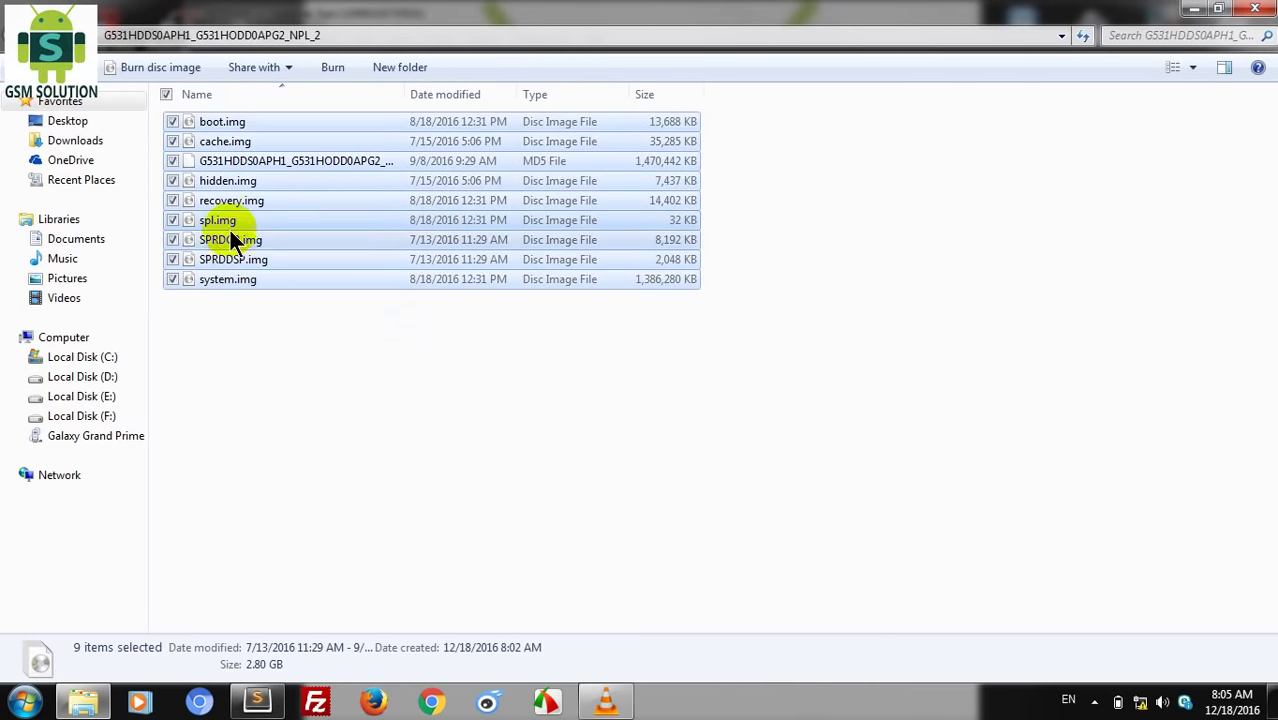
{"action": "left_click", "coordinate": [248, 162], "text": "ctrl"}
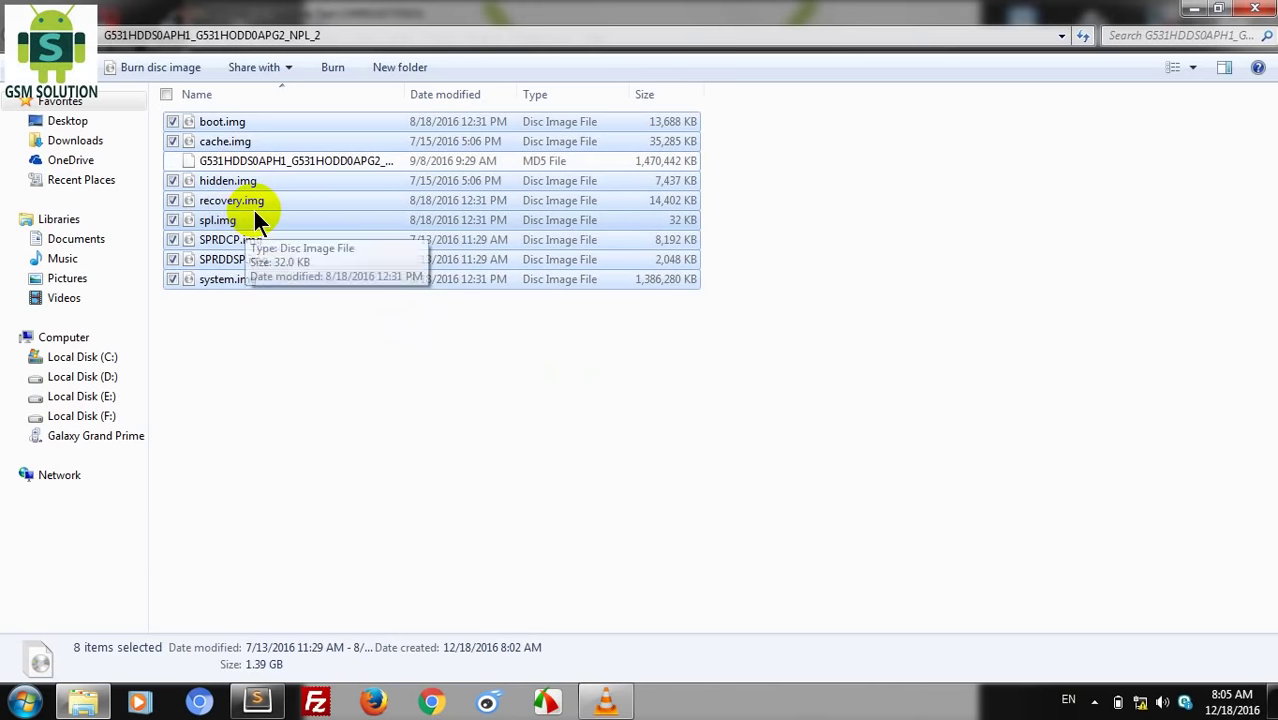
{"action": "right_click", "coordinate": [254, 210]}
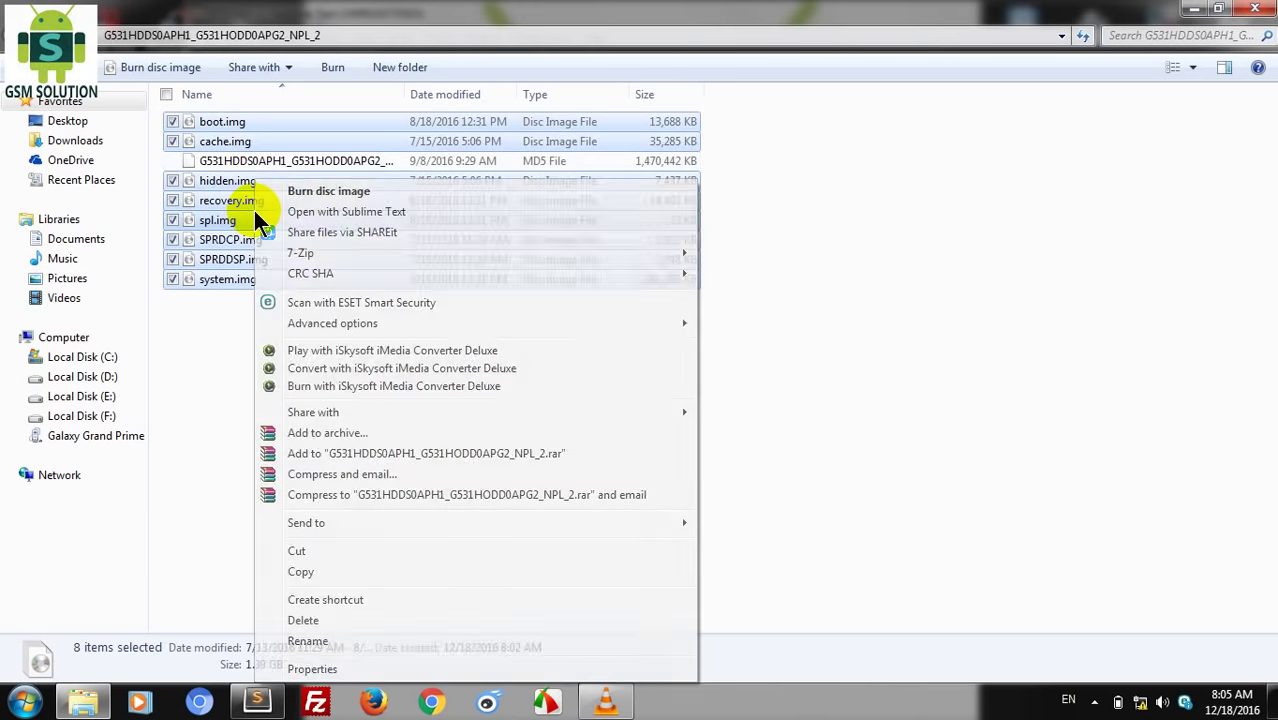
{"action": "mouse_move", "coordinate": [320, 254]}
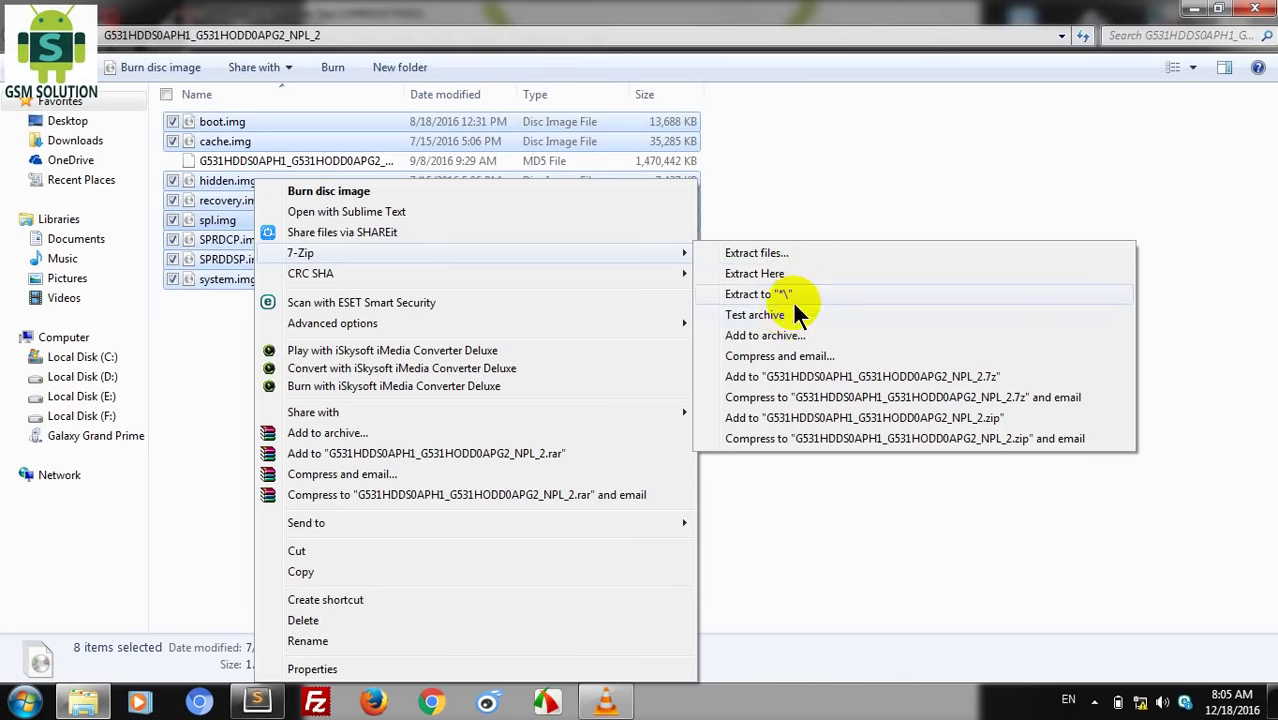
{"action": "left_click", "coordinate": [793, 336]}
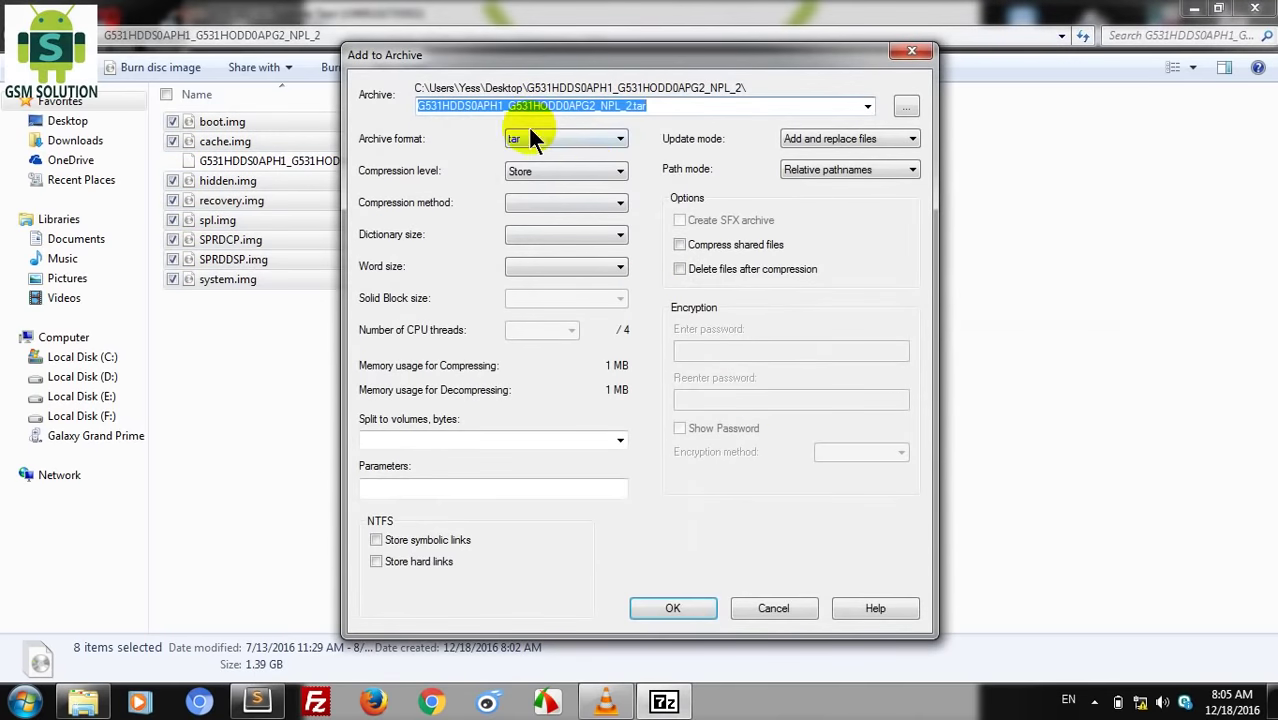
{"action": "left_click", "coordinate": [913, 52]}
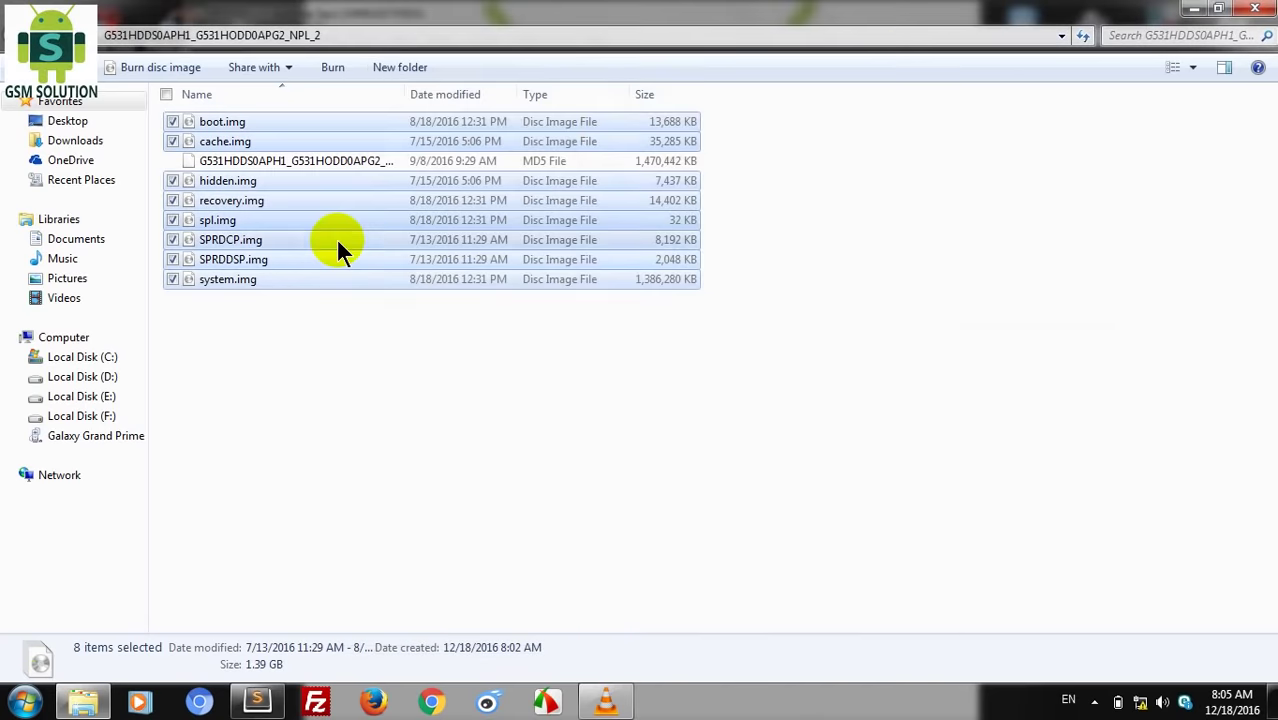
Step: Move the selected image files into a new subfolder named AA and restore the folder window to its smaller size
{"action": "right_click", "coordinate": [262, 262]}
{"action": "left_click", "coordinate": [321, 548]}
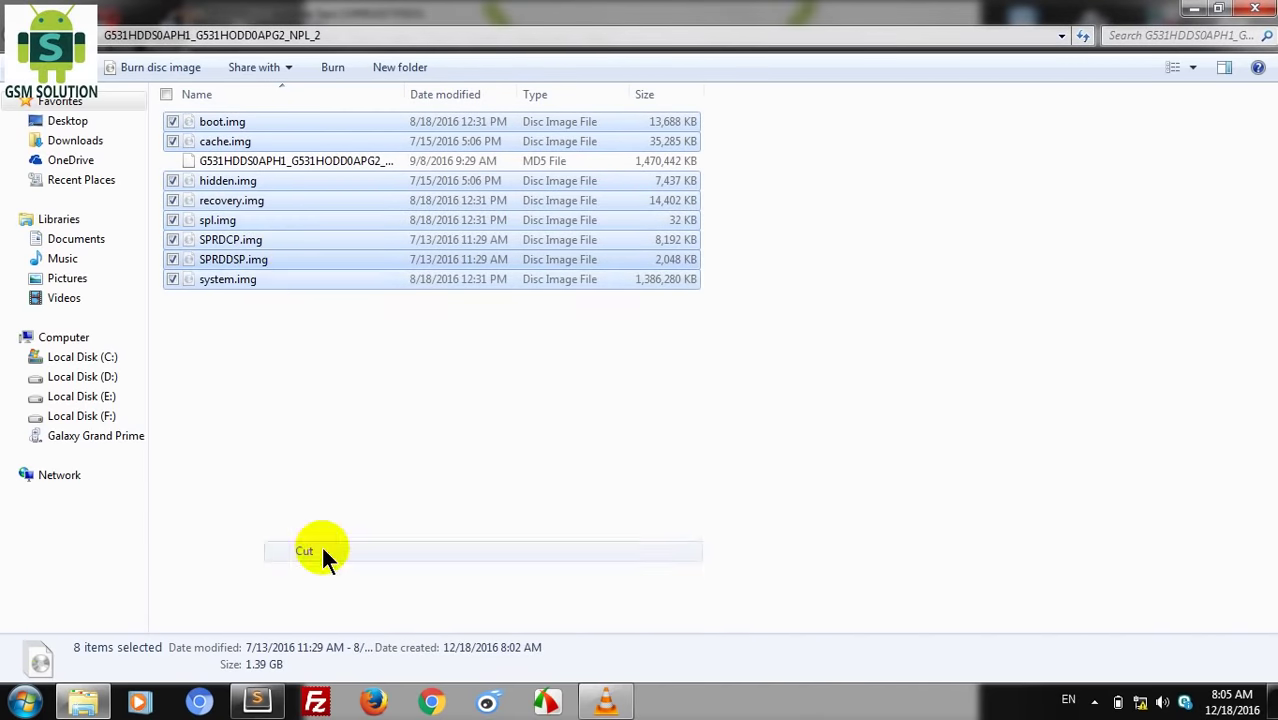
{"action": "left_click", "coordinate": [277, 302]}
{"action": "right_click", "coordinate": [272, 305]}
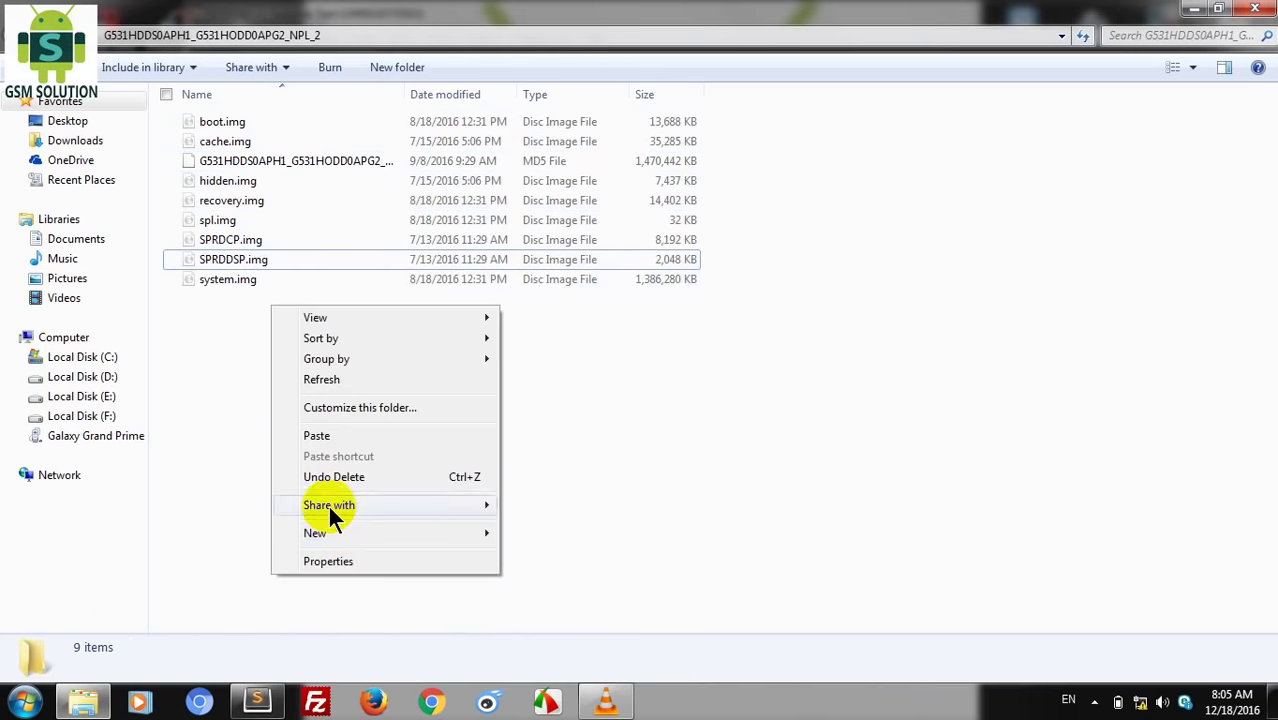
{"action": "mouse_move", "coordinate": [351, 523]}
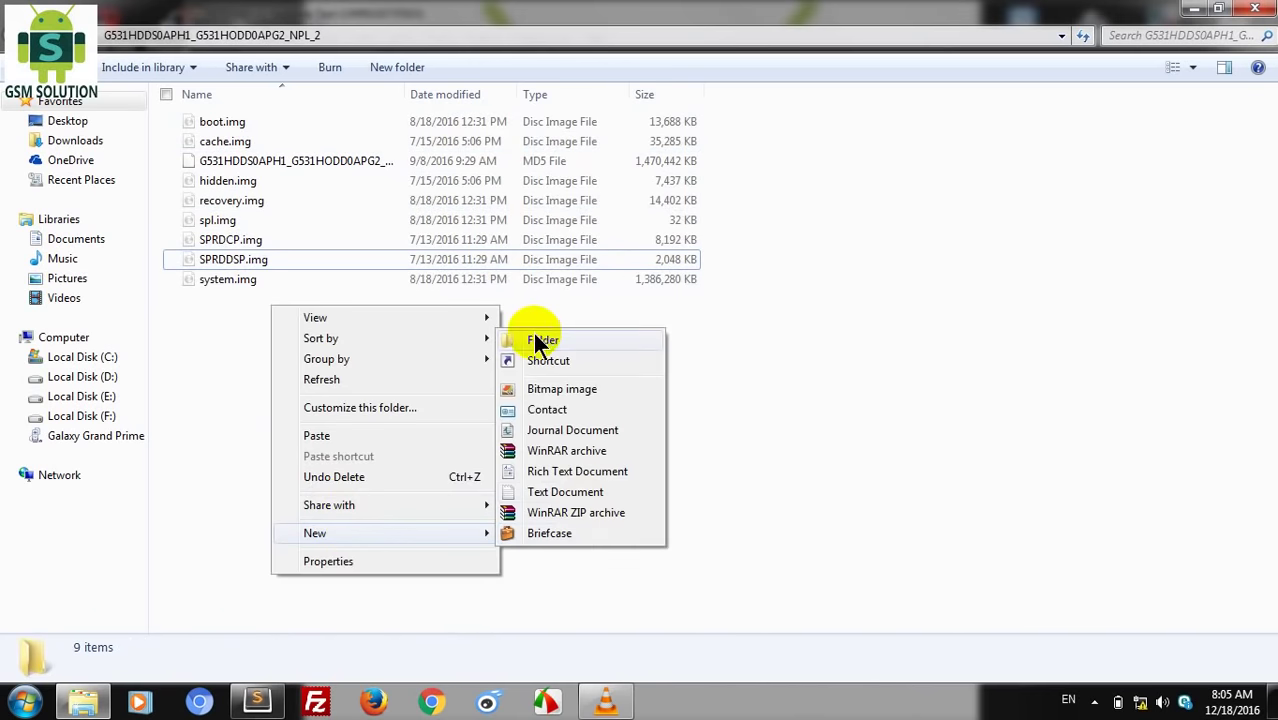
{"action": "left_click", "coordinate": [530, 336]}
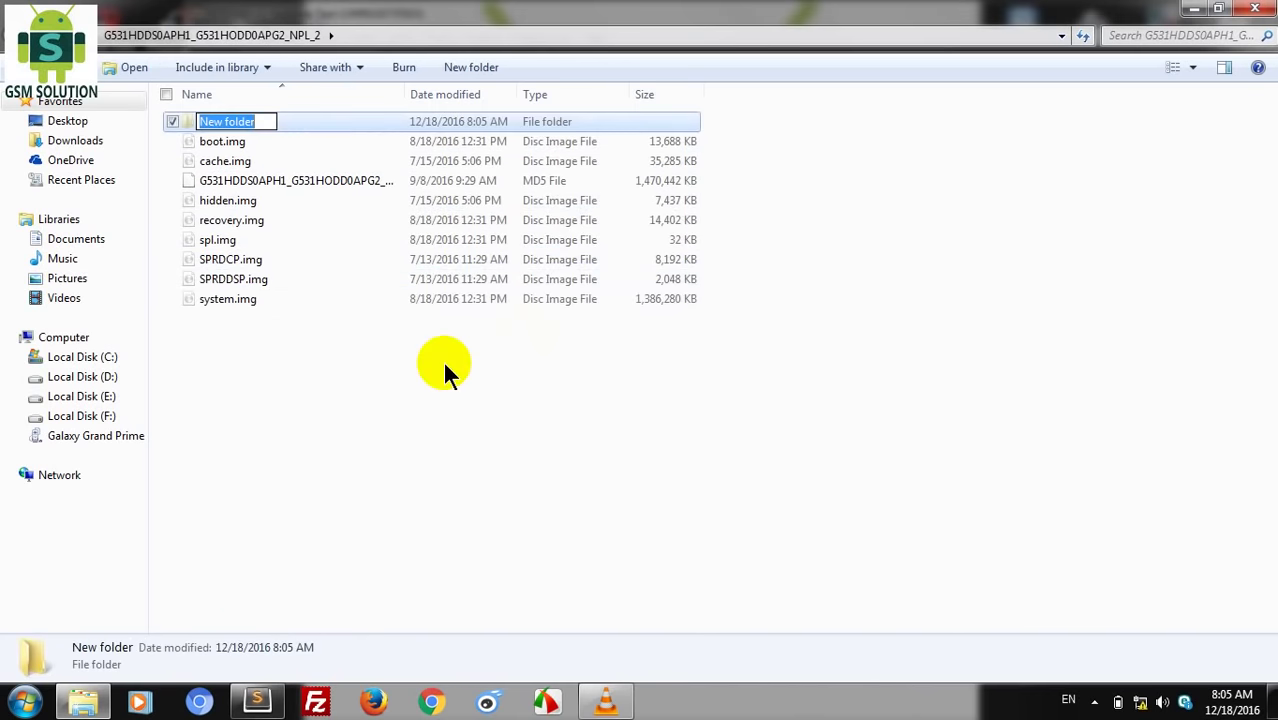
{"action": "type", "text": "AA"}
{"action": "key", "text": "Return"}
{"action": "key", "text": "Return"}
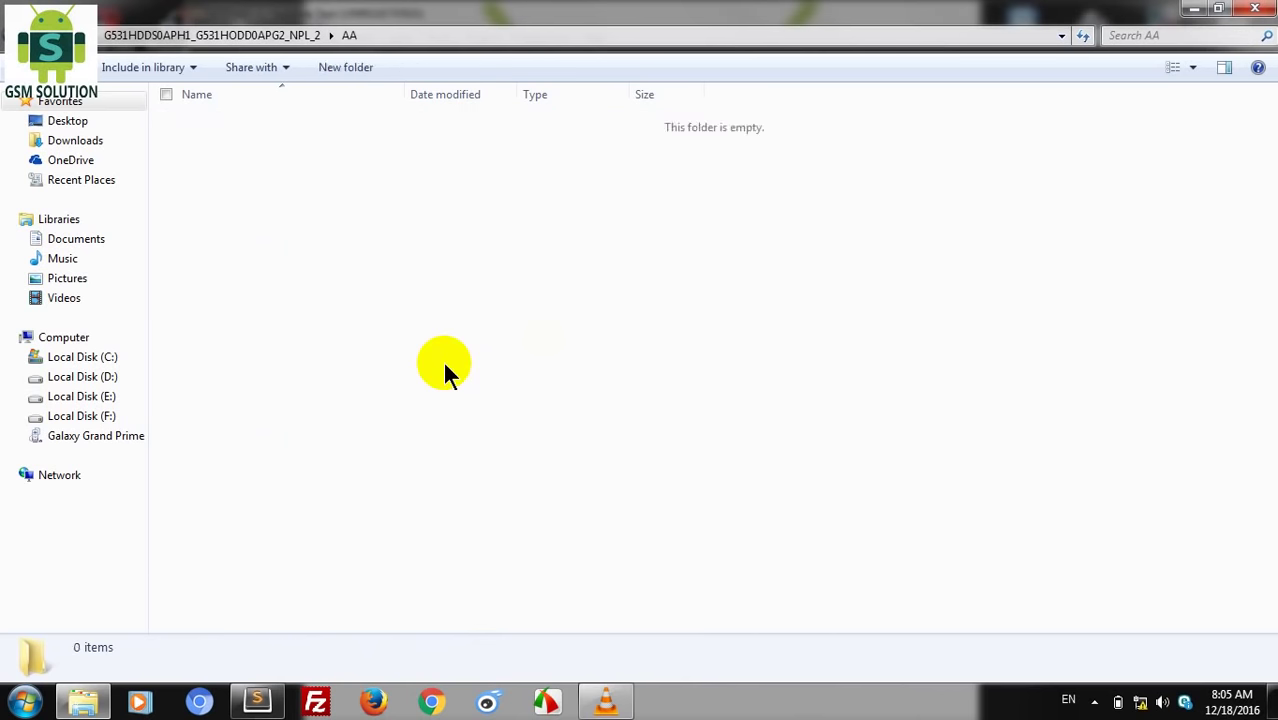
{"action": "key", "text": "ctrl+v"}
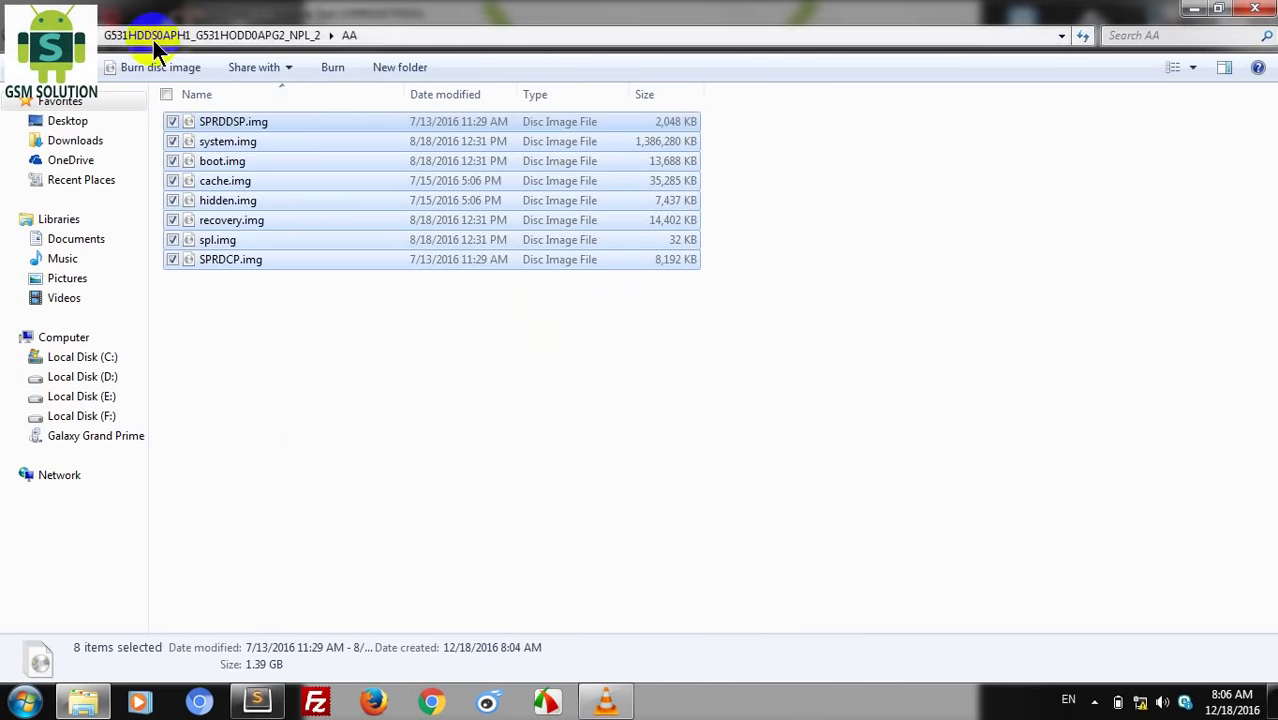
{"action": "double_click", "coordinate": [282, 12]}
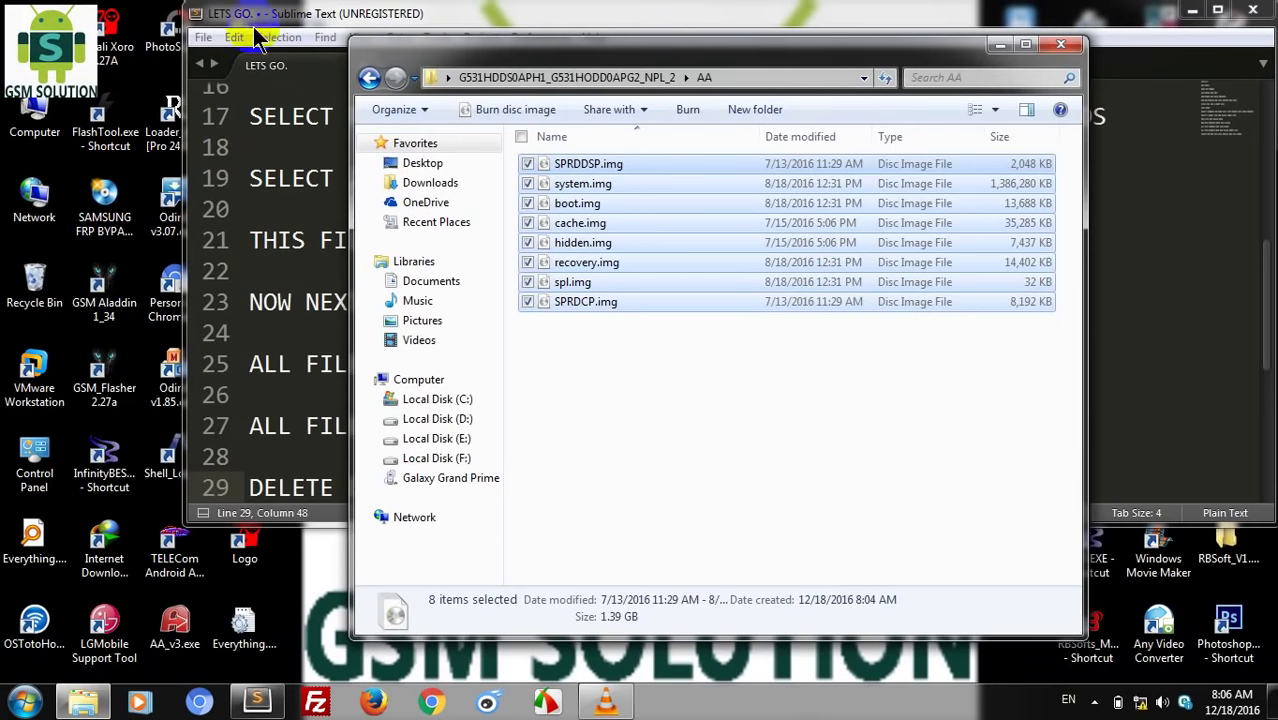
Step: Return to the parent firmware folder, start a 7-Zip archive of the AA folder and set its format to tar
{"action": "left_click", "coordinate": [368, 78]}
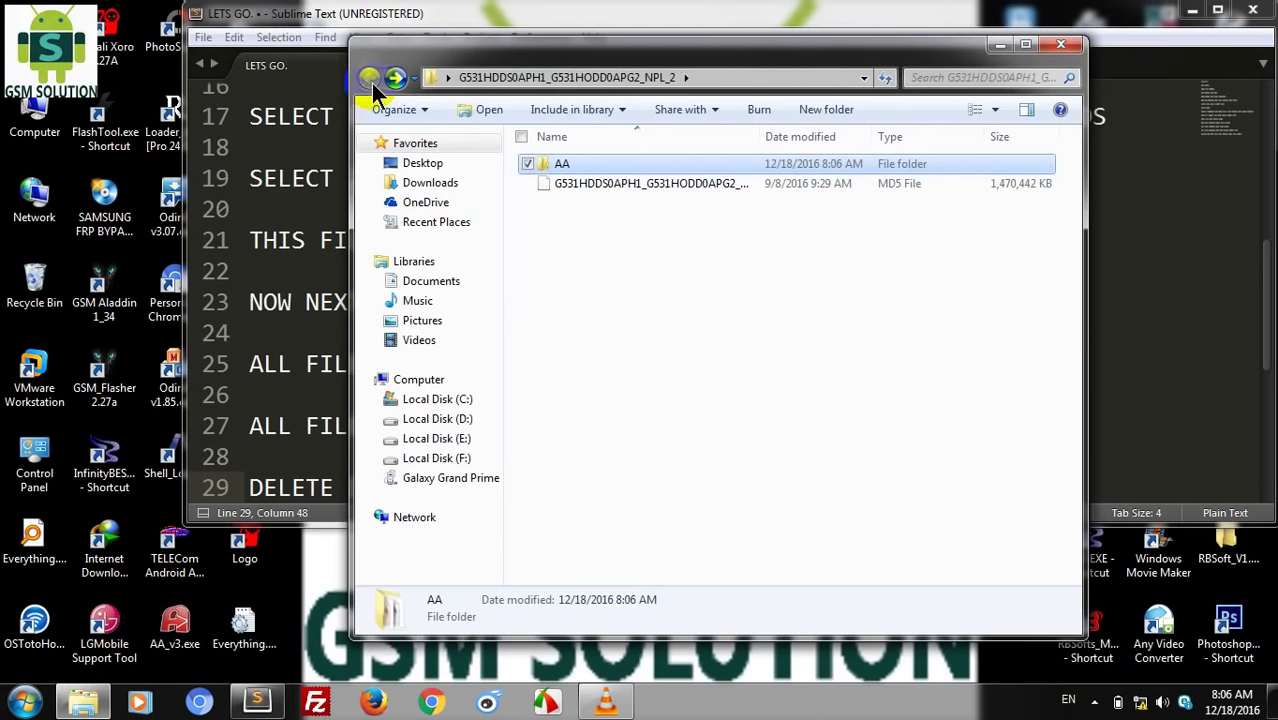
{"action": "double_click", "coordinate": [672, 46]}
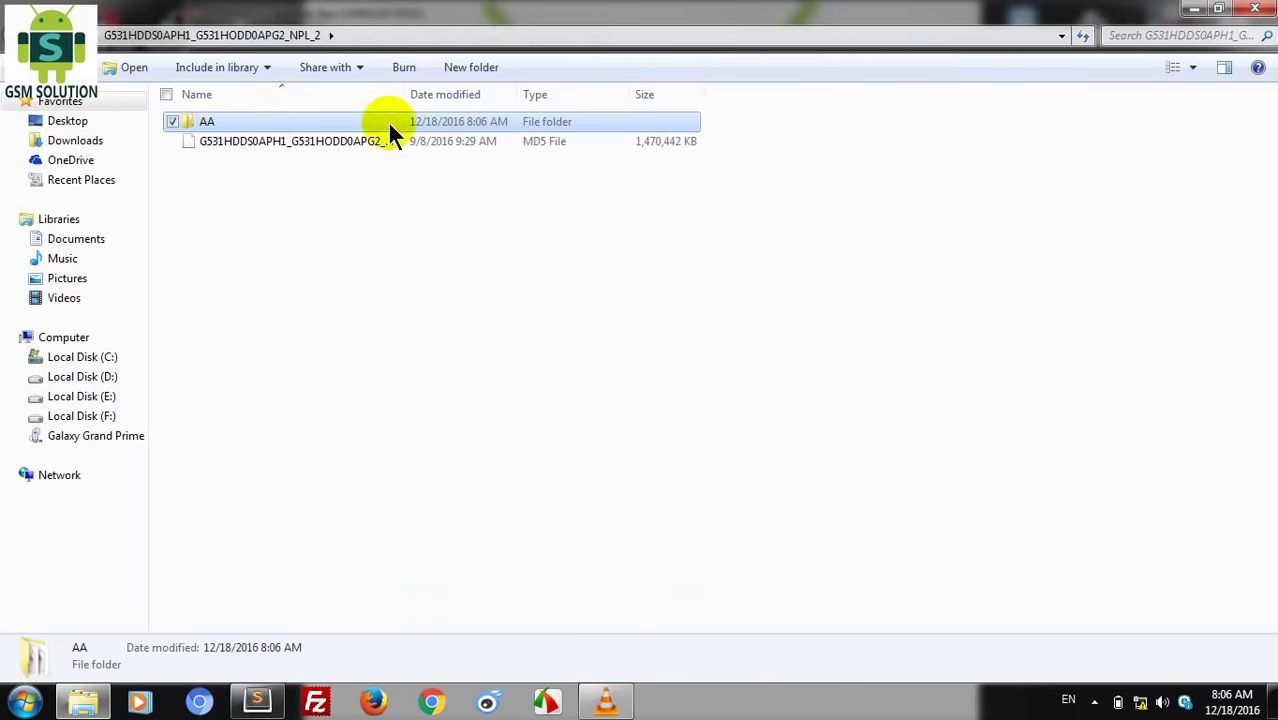
{"action": "right_click", "coordinate": [204, 121]}
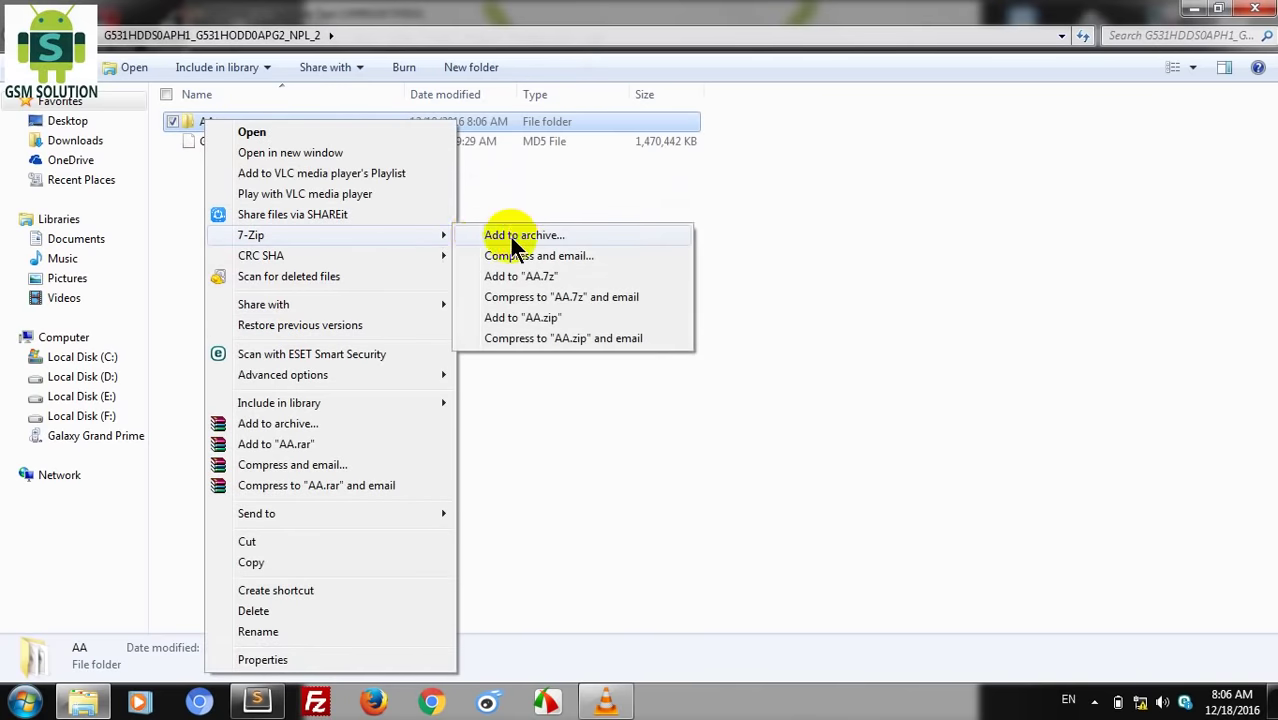
{"action": "left_click", "coordinate": [522, 238]}
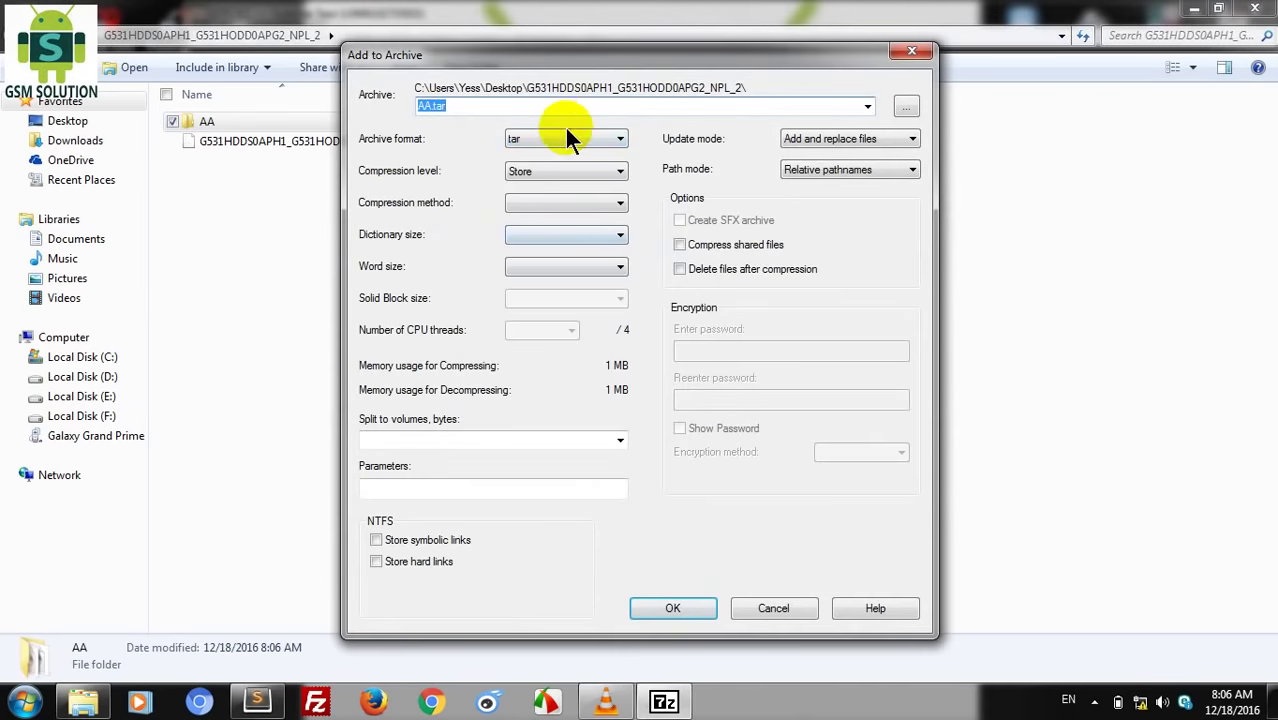
{"action": "left_click", "coordinate": [518, 142]}
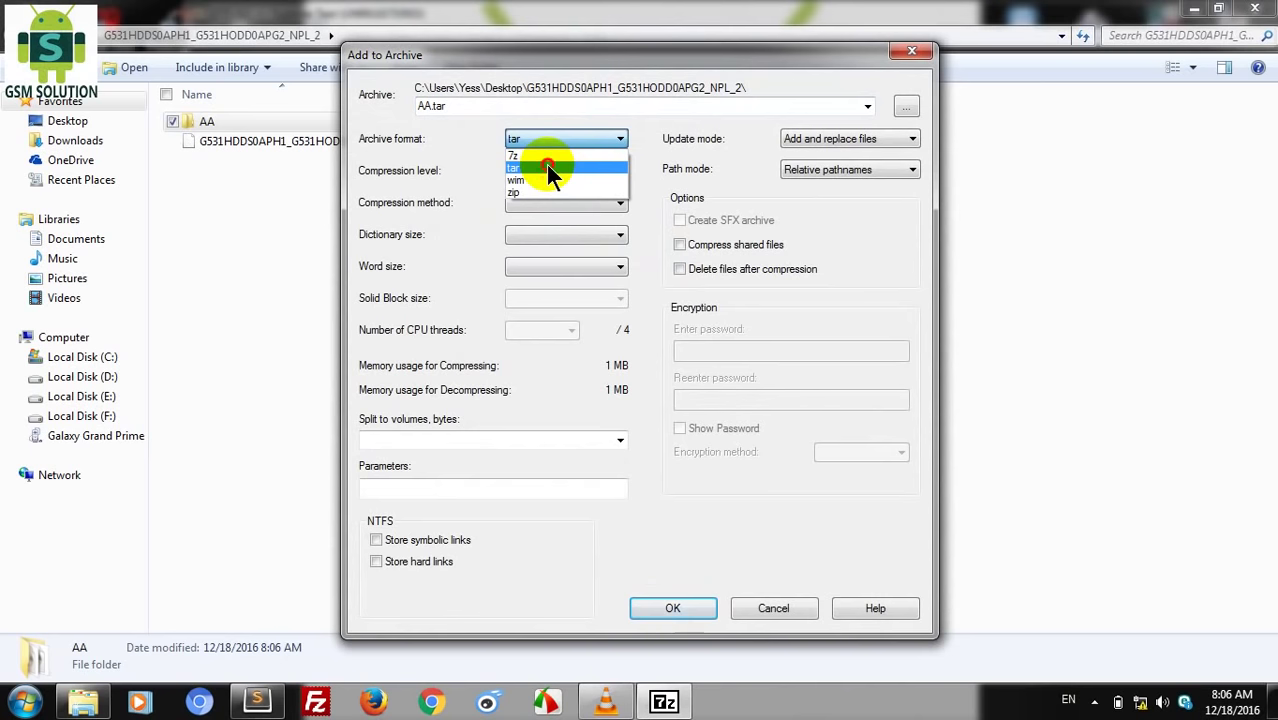
{"action": "left_click", "coordinate": [547, 168]}
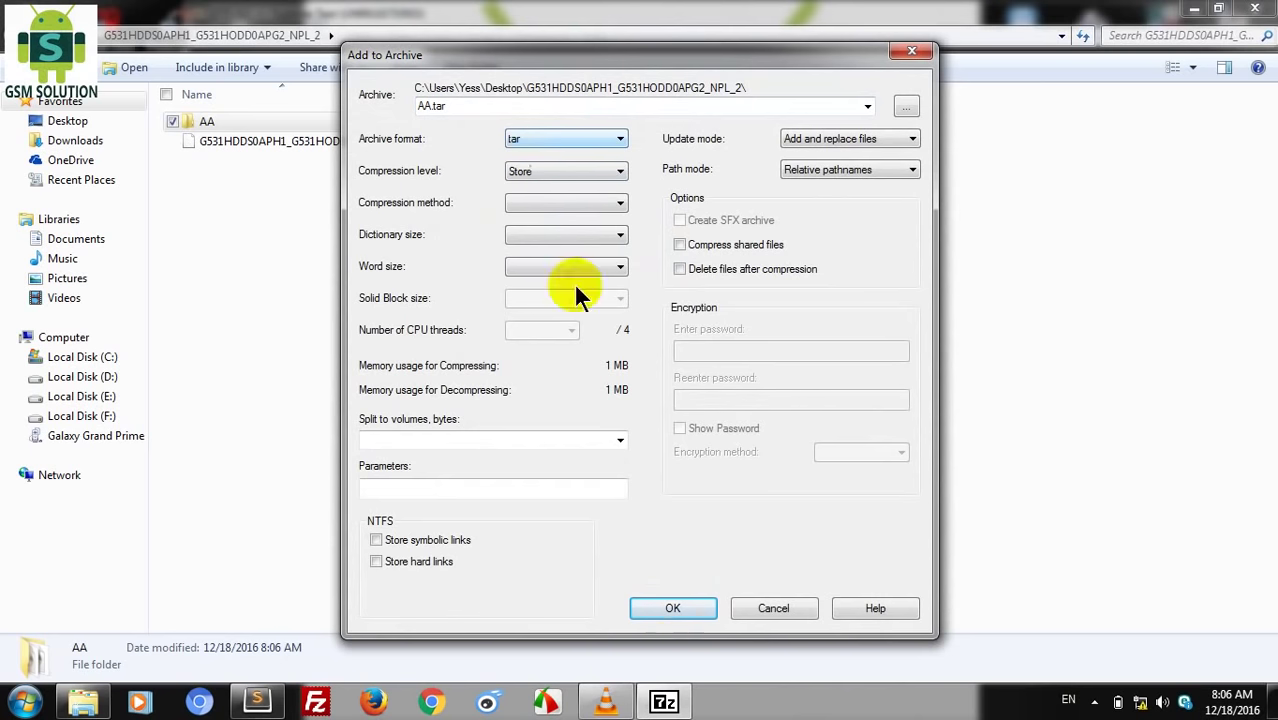
Step: Switch to the Sublime Text note and add the line "NOW FOLDER TAR FILE BEZ USING ODIN TOOLS COMFORTABLE FILE" after a blank line
{"action": "left_click", "coordinate": [255, 703]}
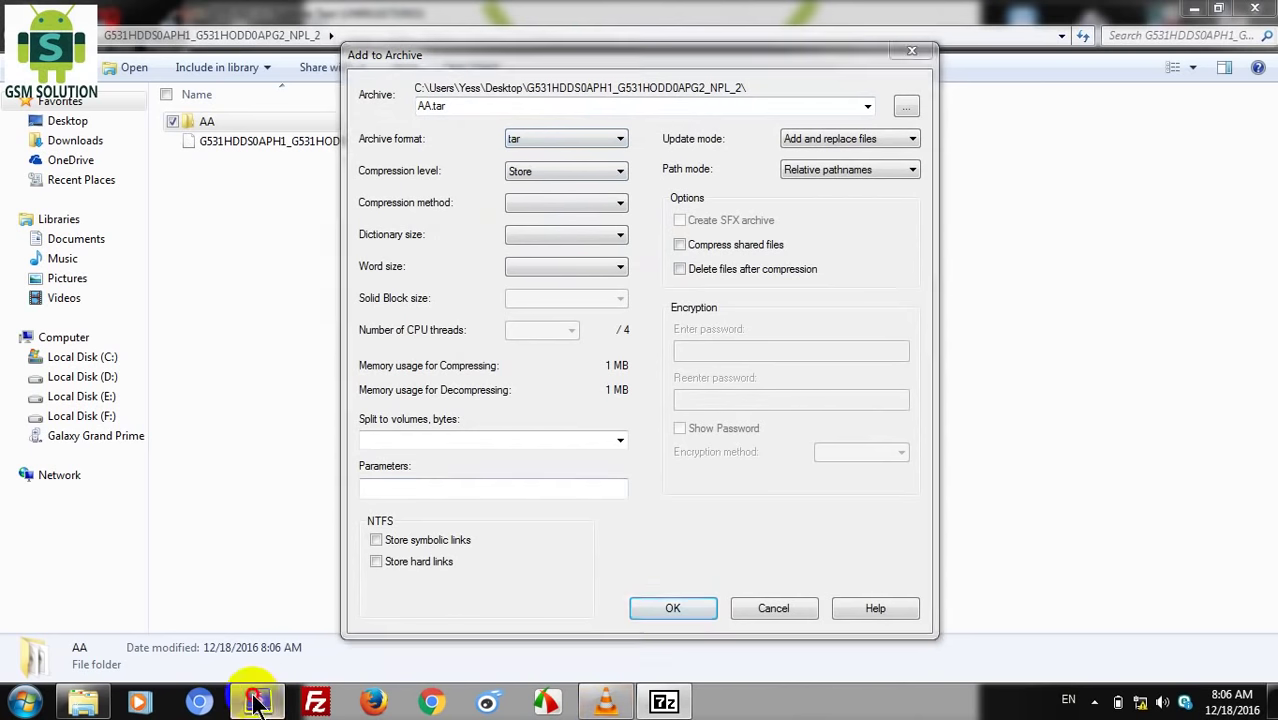
{"action": "key", "text": "Return"}
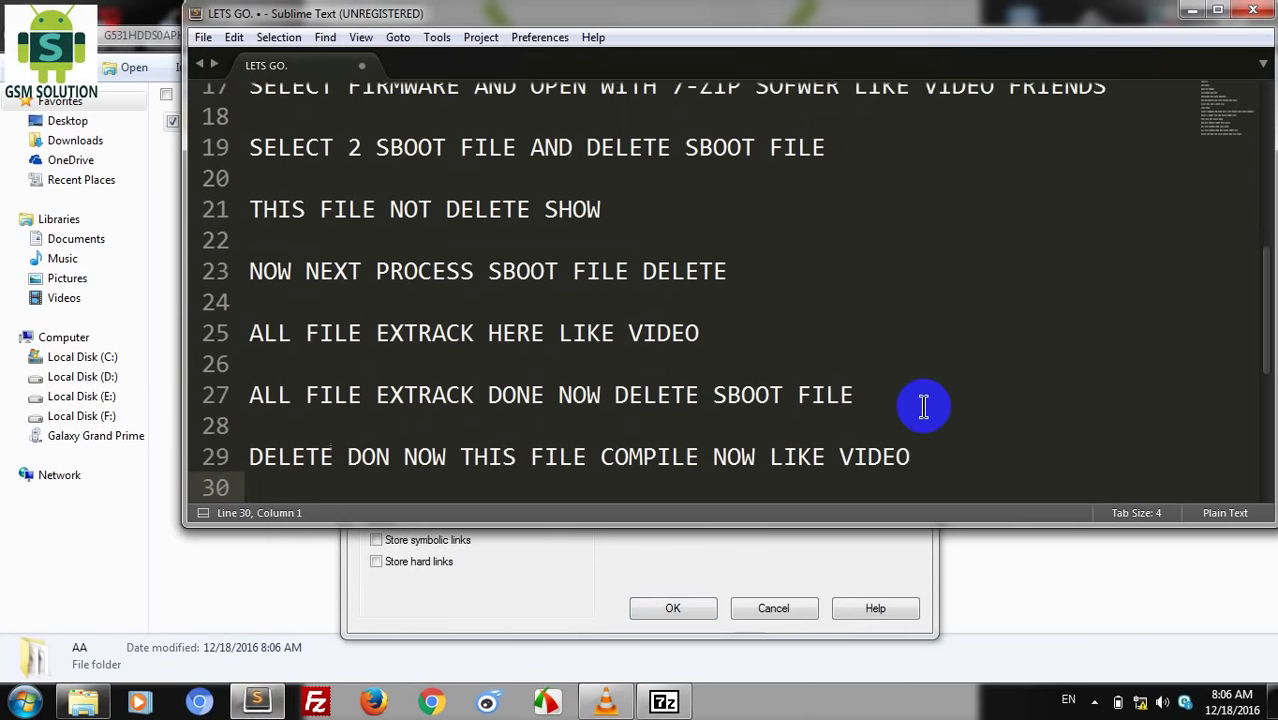
{"action": "key", "text": "Return"}
{"action": "type", "text": "NOW "}
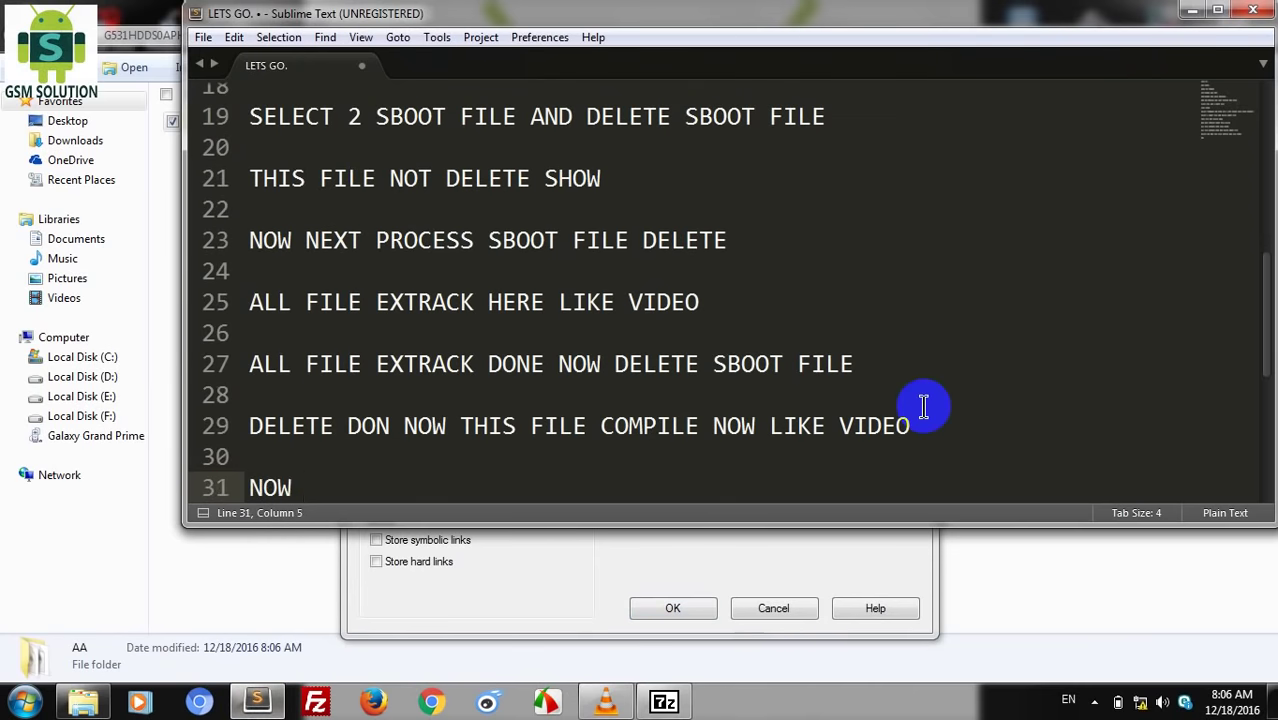
{"action": "type", "text": "FOLDER"}
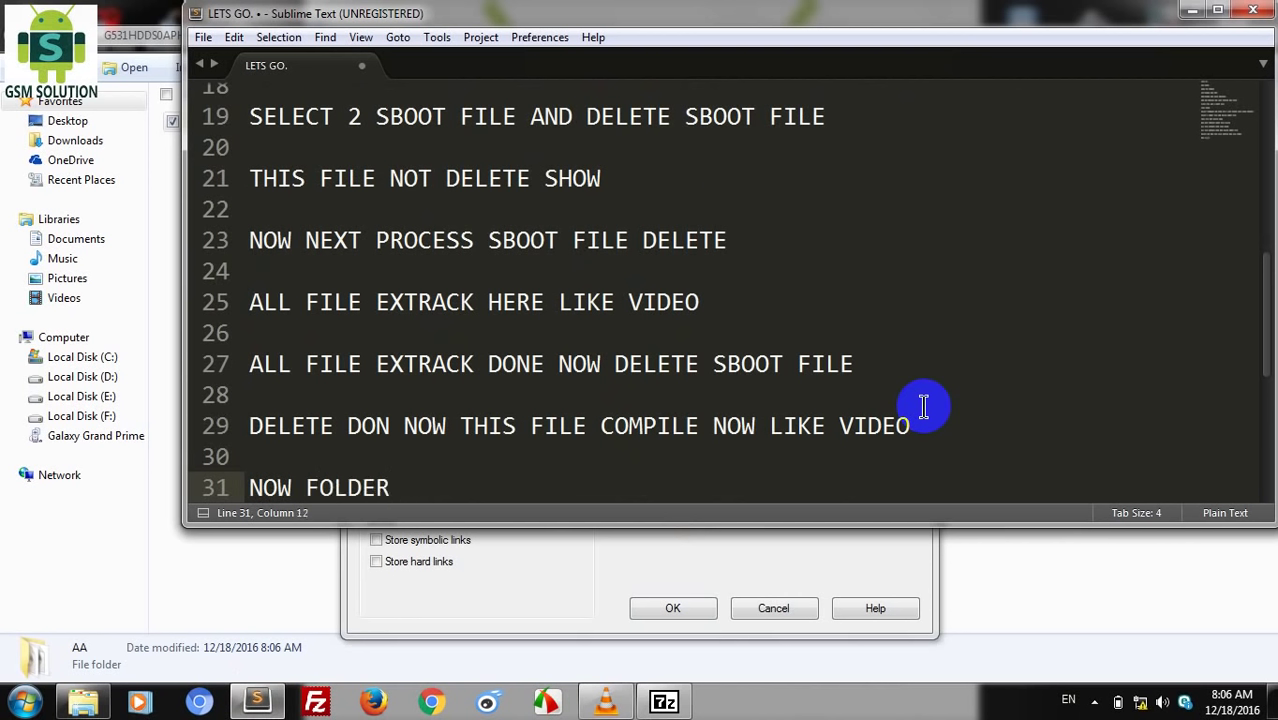
{"action": "type", "text": " TAR FILE"}
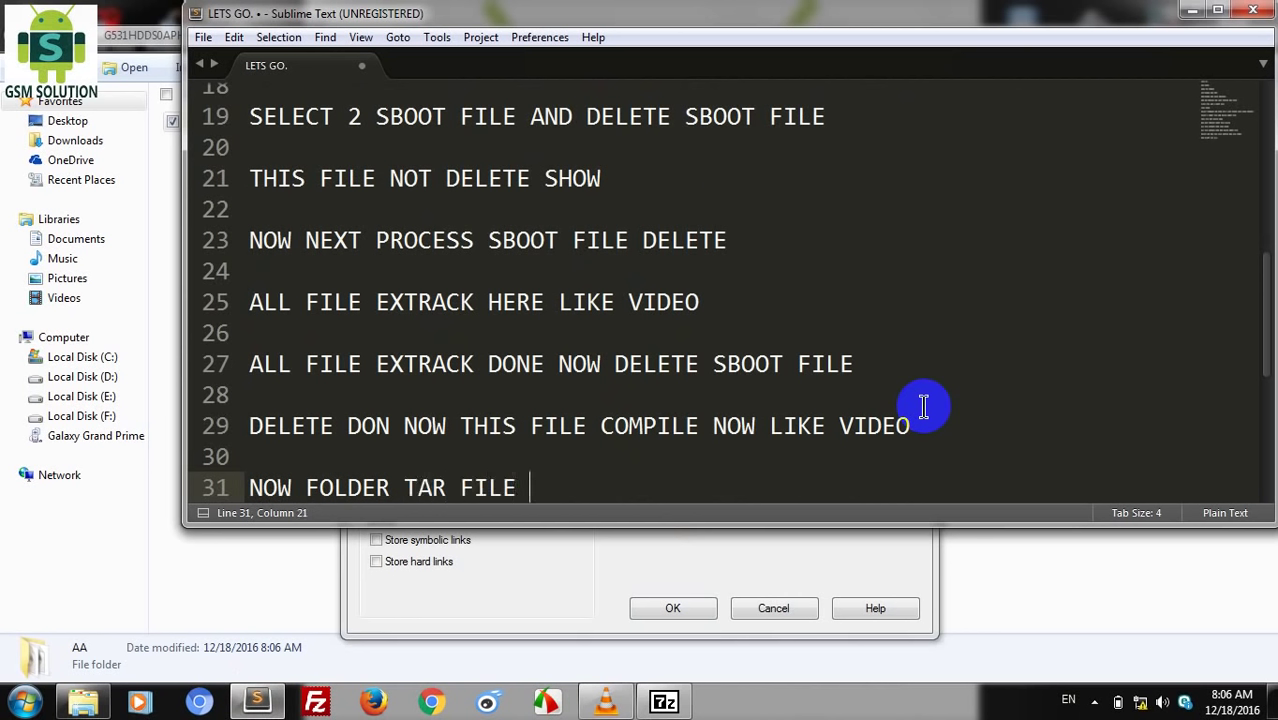
{"action": "type", "text": " BEZ USING "}
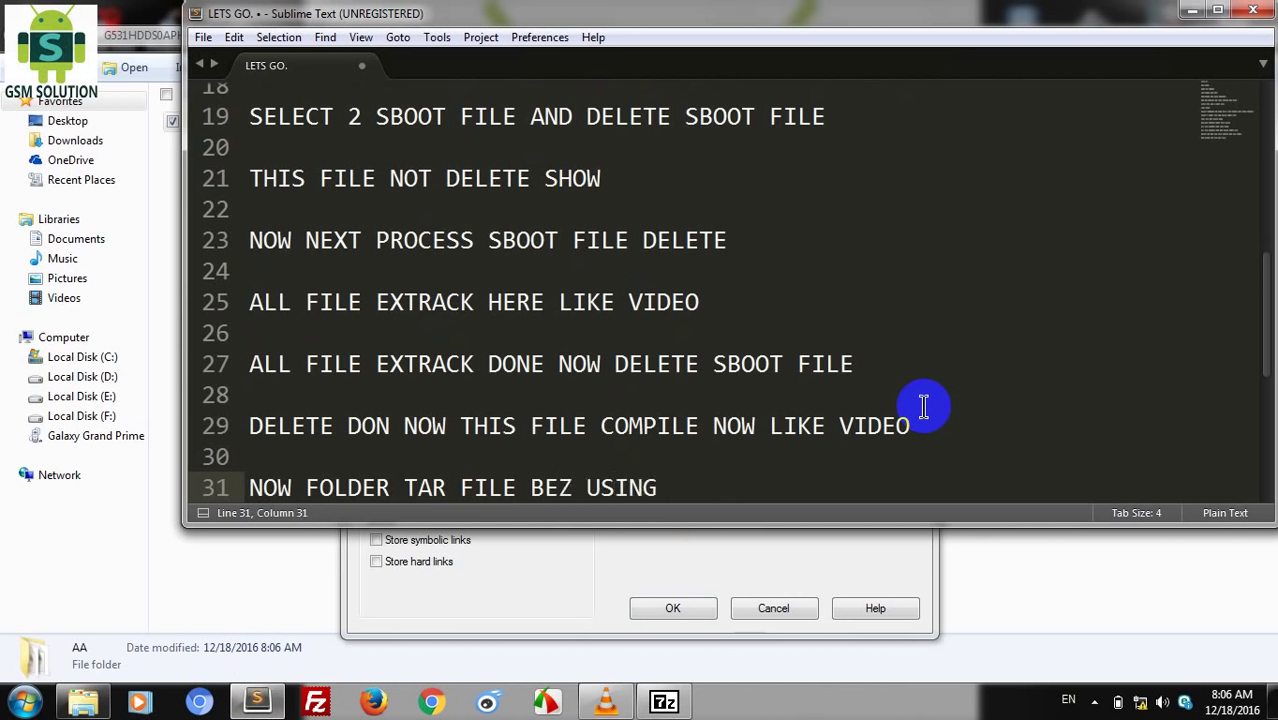
{"action": "type", "text": "ODIN T"}
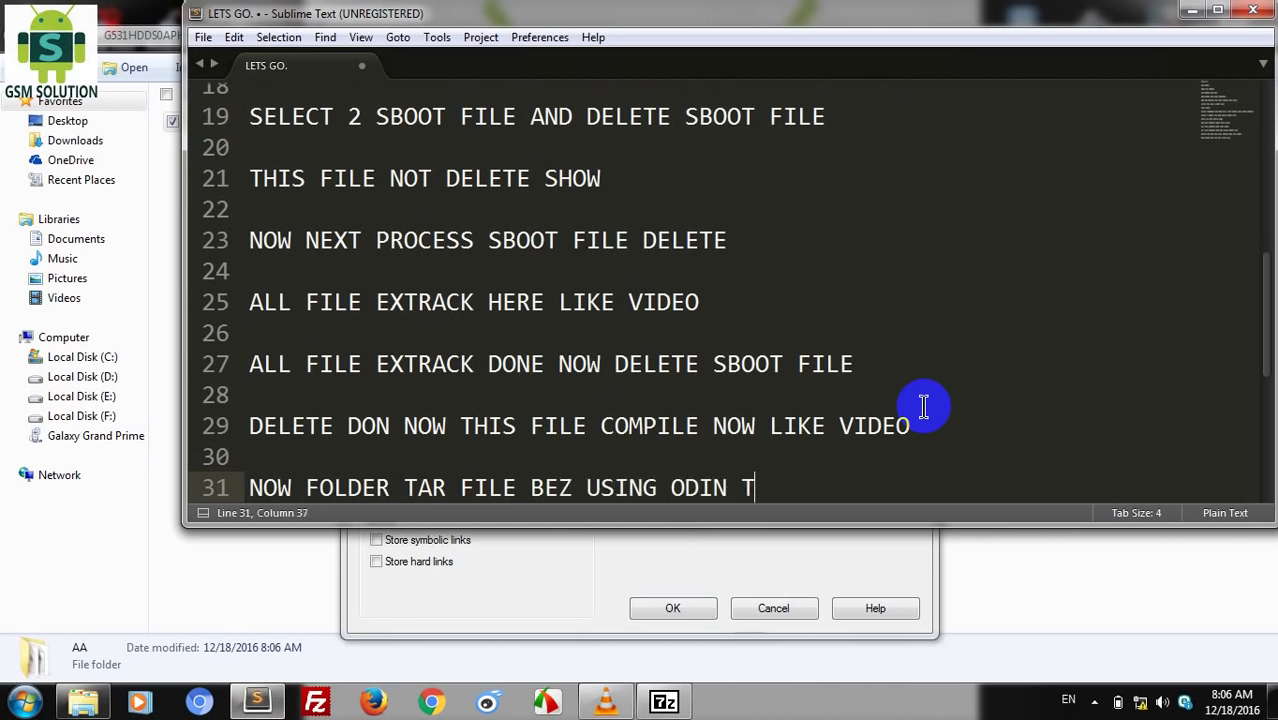
{"action": "type", "text": "OOLS"}
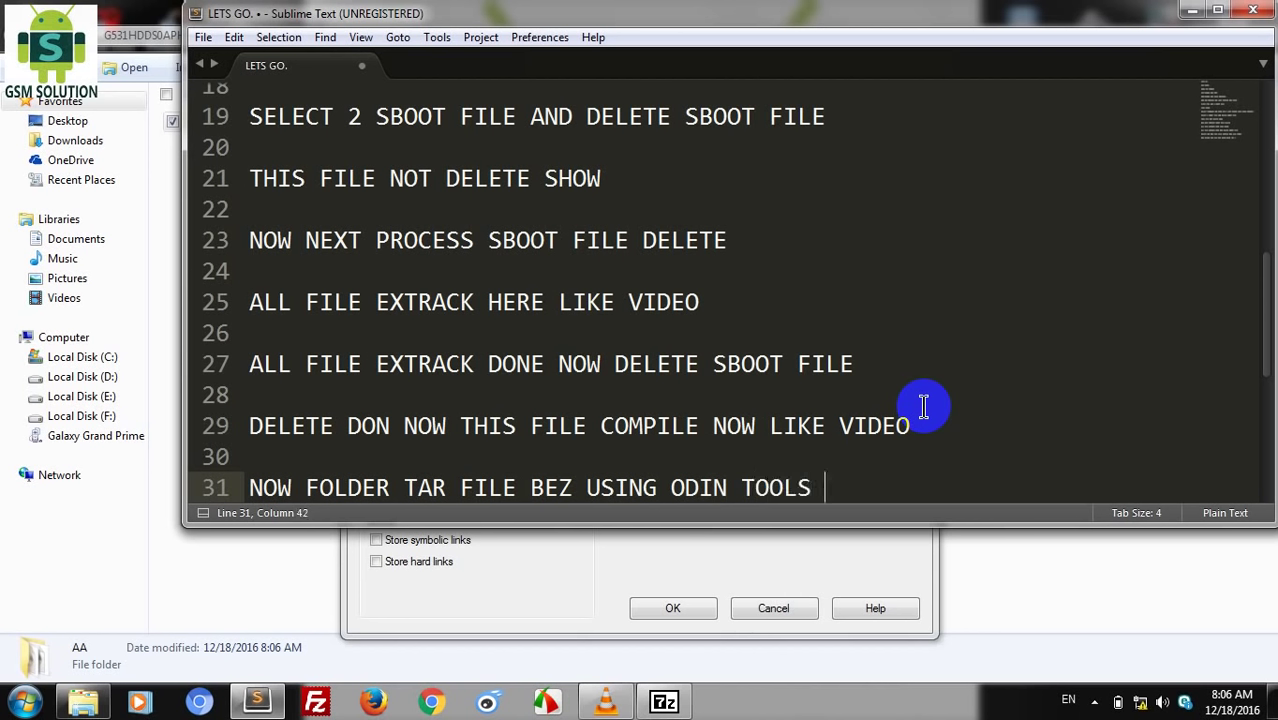
{"action": "type", "text": " COMF"}
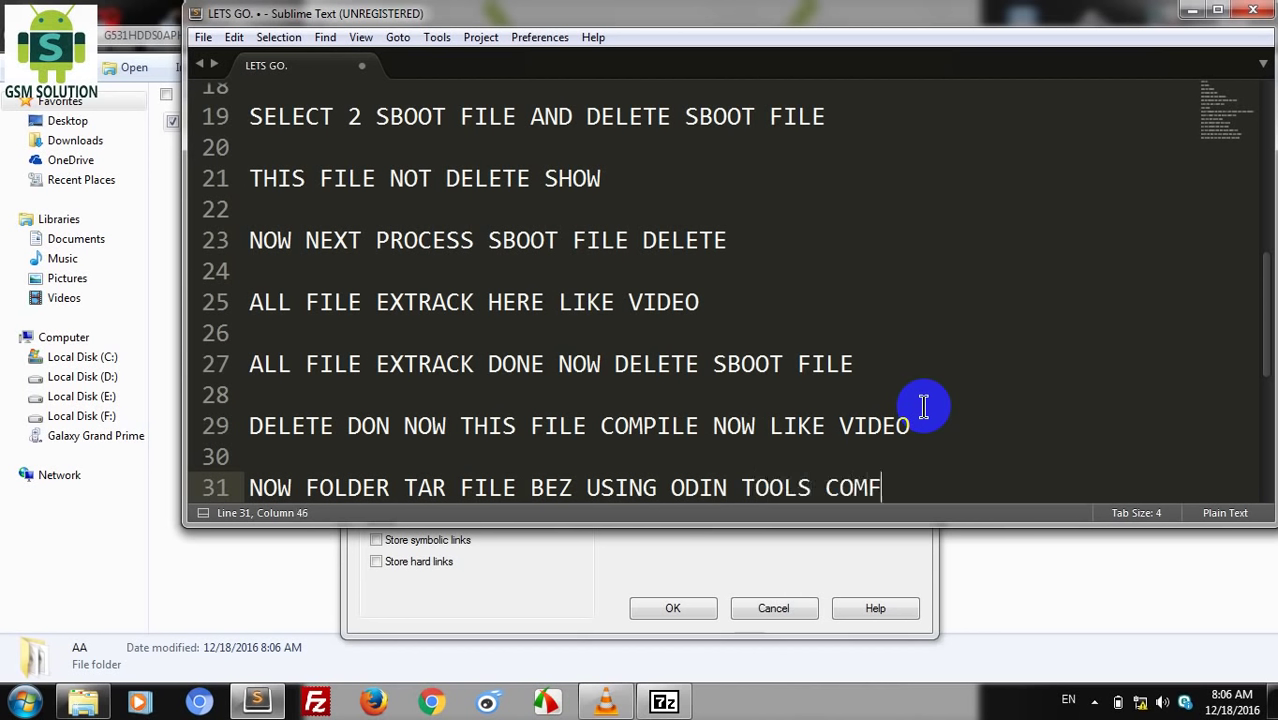
{"action": "type", "text": "ORTAB"}
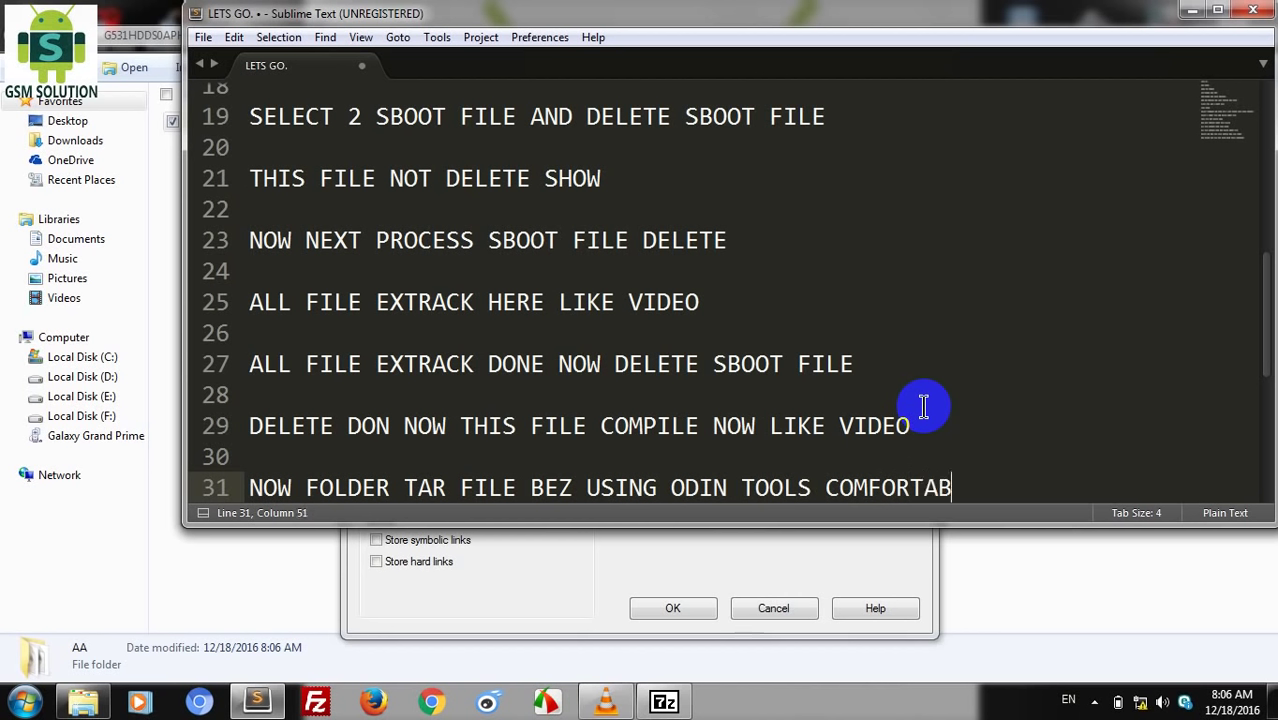
{"action": "type", "text": "LE FILE"}
Step: Return to the 7-Zip archive settings and start creating AA.tar
{"action": "left_click", "coordinate": [847, 560]}
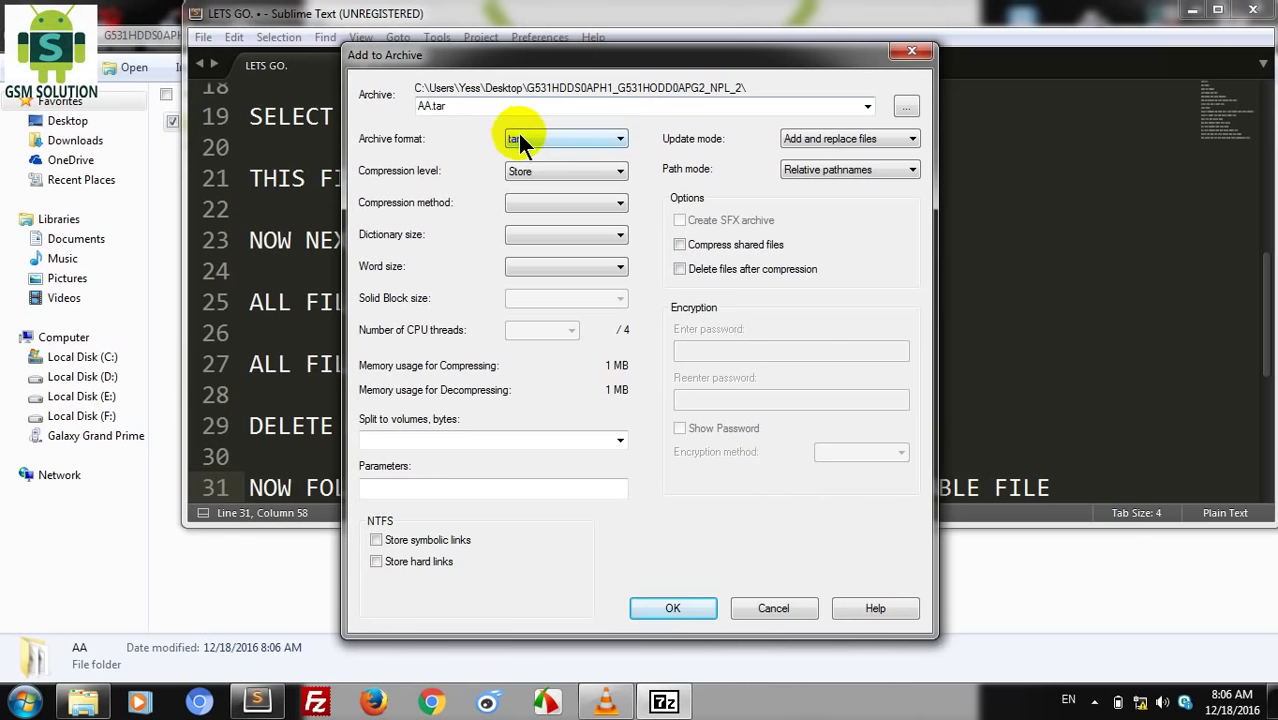
{"action": "left_click", "coordinate": [677, 606]}
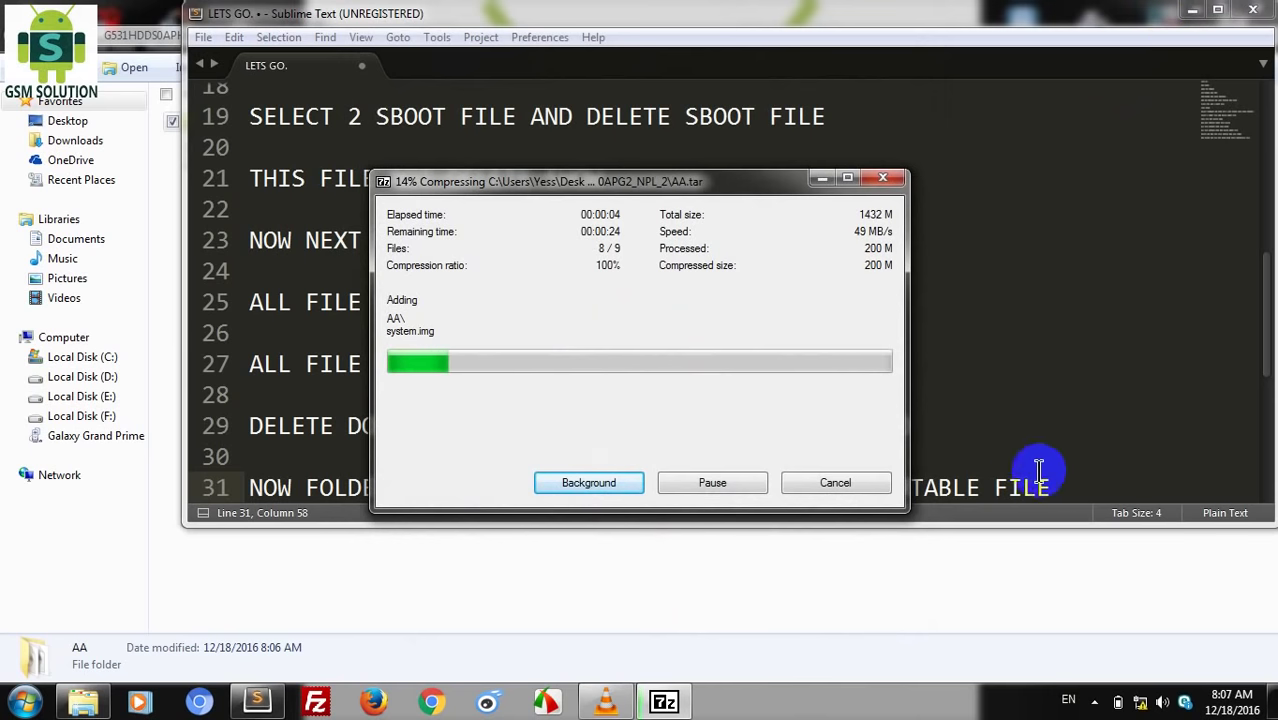
Step: Add the line "NOW PROCESSING" to the Sublime Text note after a blank line
{"action": "left_click", "coordinate": [1066, 487]}
{"action": "key", "text": "Return"}
{"action": "key", "text": "Return"}
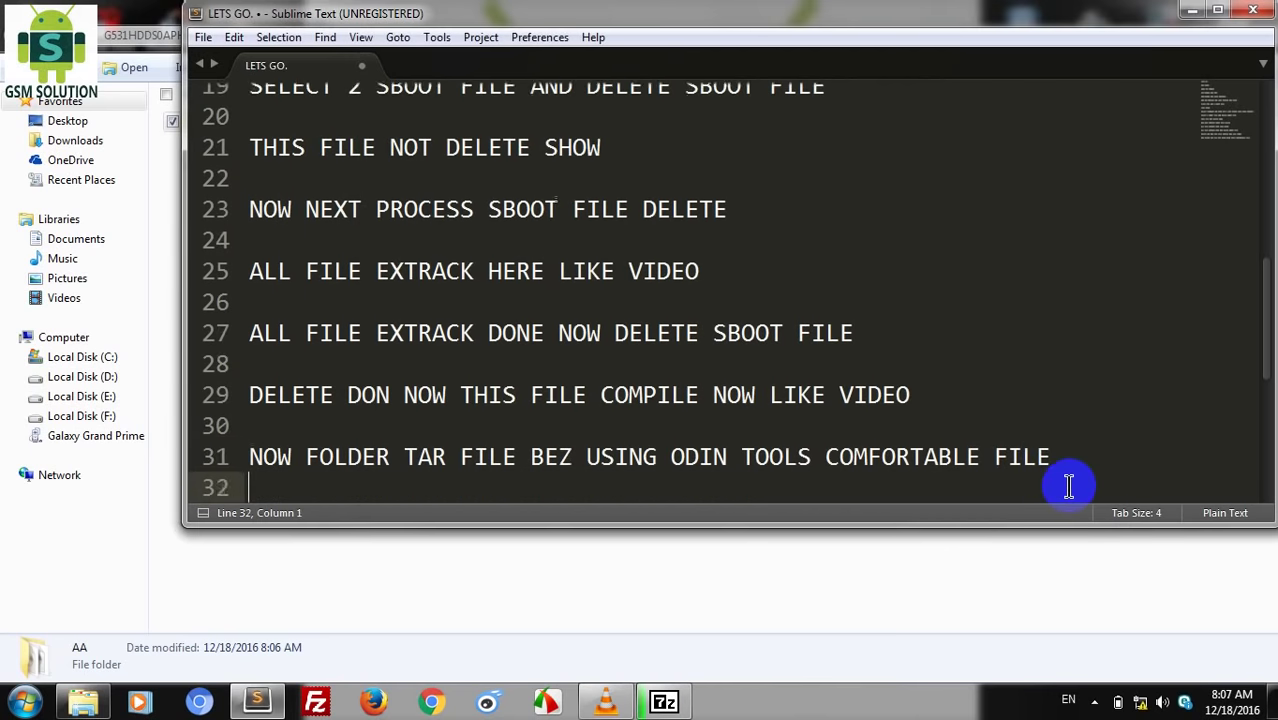
{"action": "type", "text": "NOW PROC"}
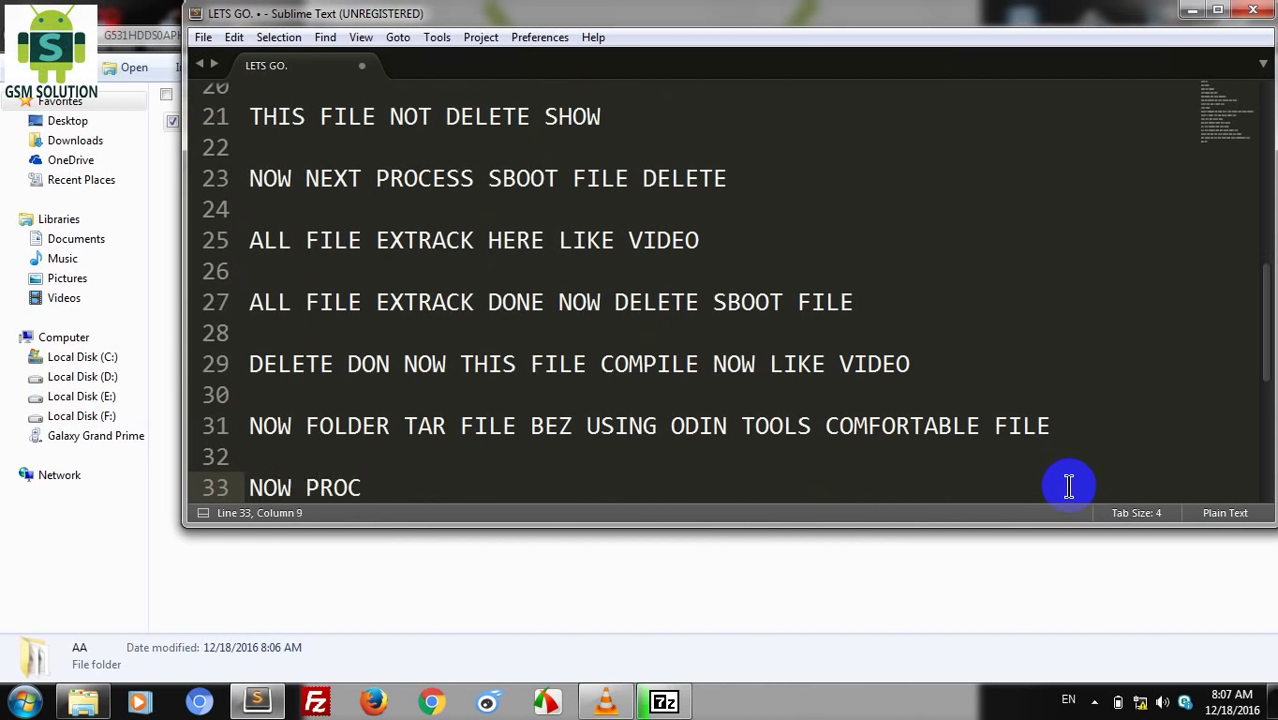
{"action": "type", "text": "ESSING"}
Step: Once the compression is finished, return to the firmware folder and delete the AA subfolder, keeping AA.tar
{"action": "left_click", "coordinate": [663, 700]}
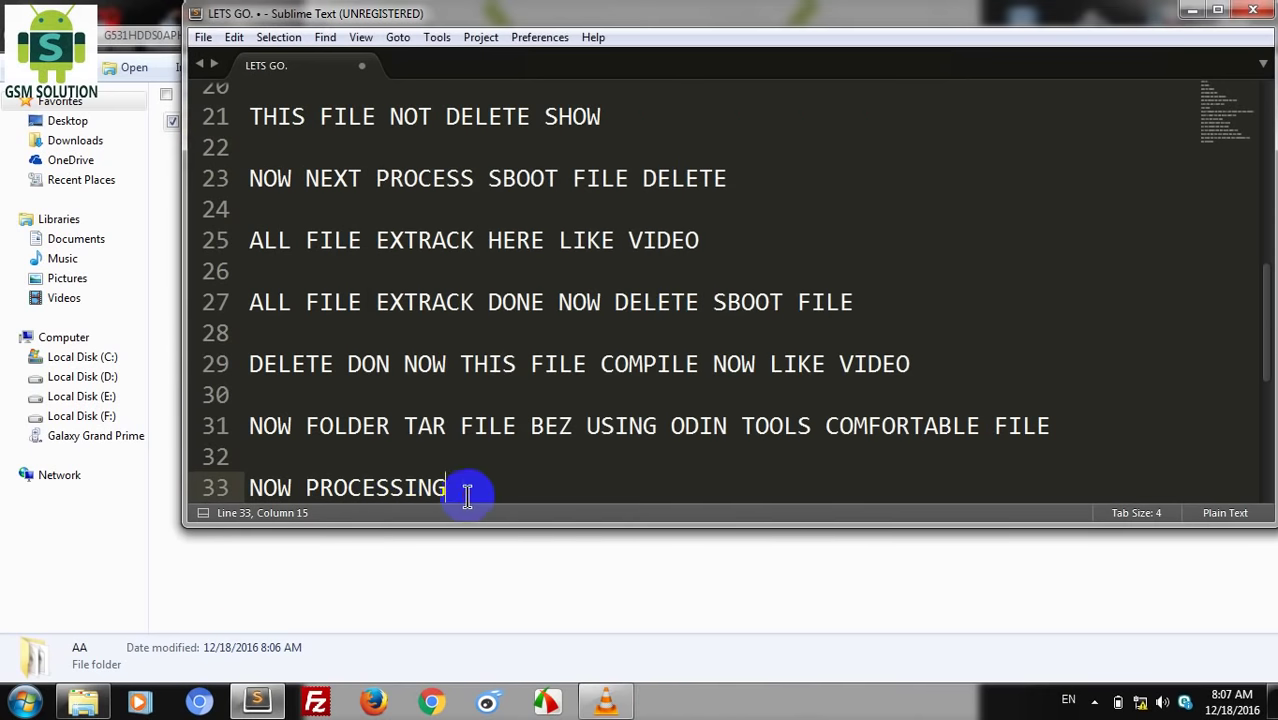
{"action": "left_click", "coordinate": [296, 608]}
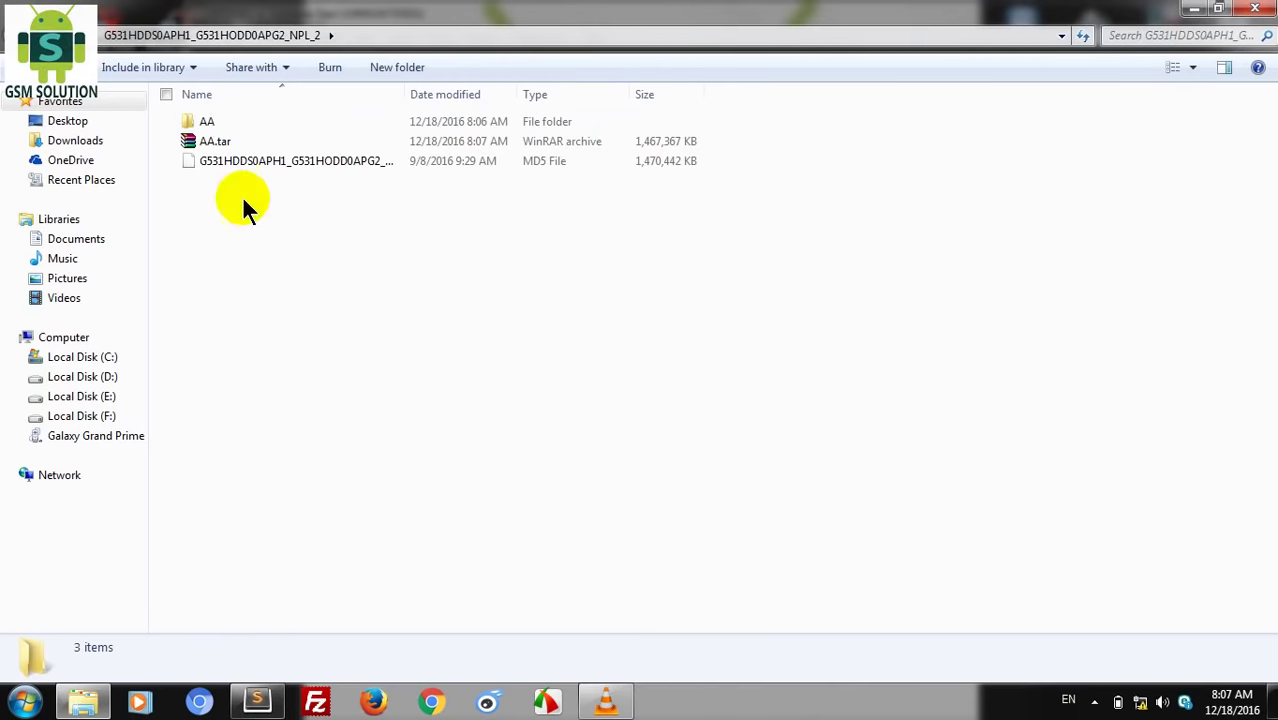
{"action": "left_click", "coordinate": [228, 142]}
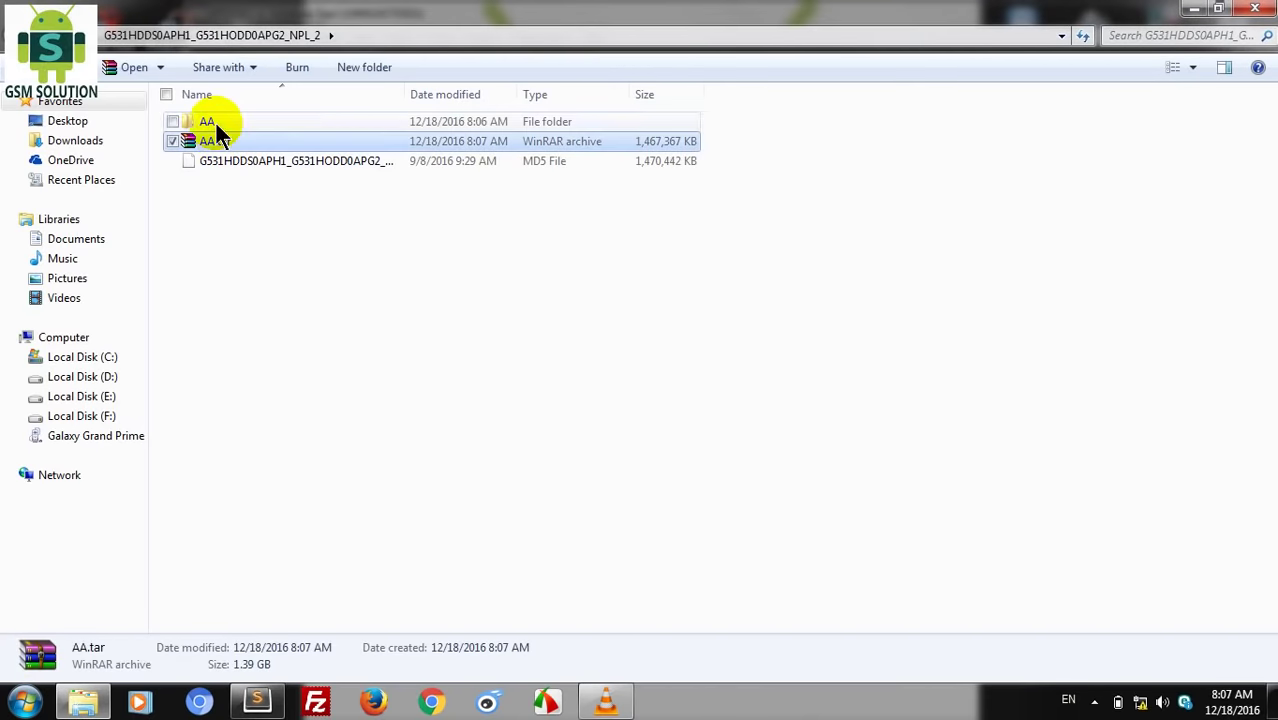
{"action": "left_click", "coordinate": [215, 121]}
{"action": "key", "text": "Delete"}
{"action": "key", "text": "Return"}
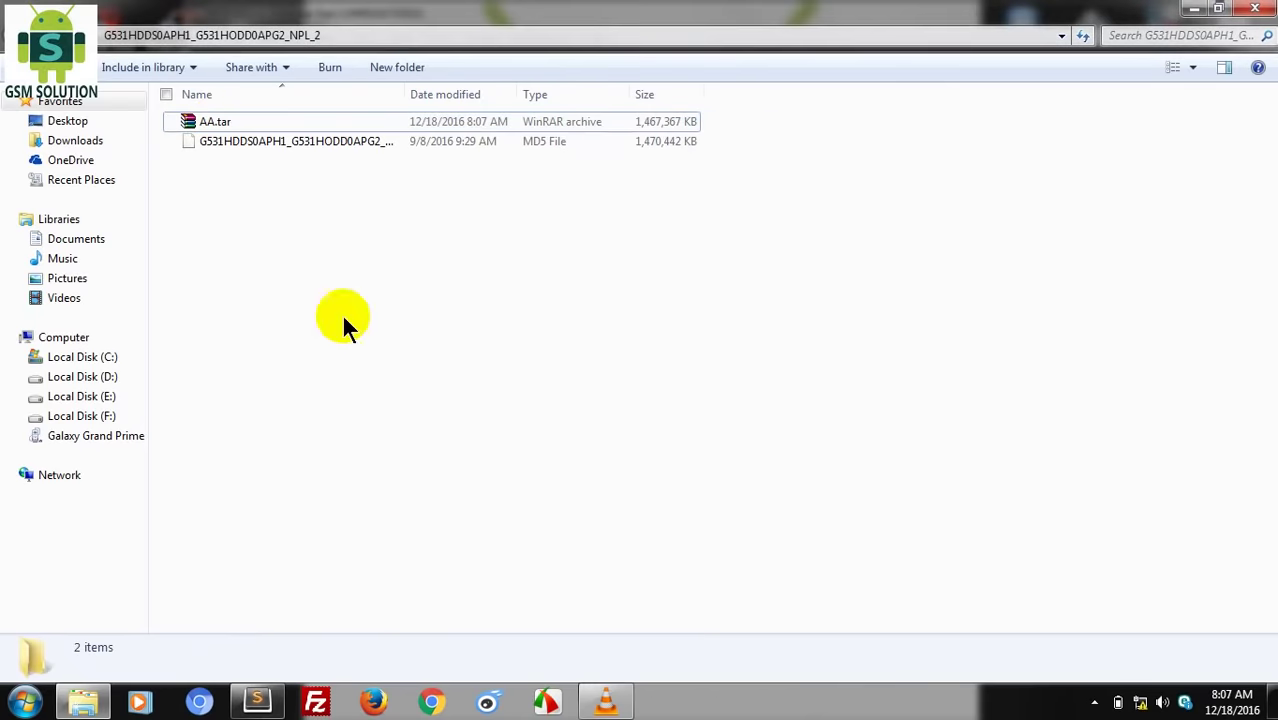
Step: Switch to the Sublime Text note and add the line "TAR FILE READY SELECT ODIN" after a blank line
{"action": "left_click", "coordinate": [279, 701]}
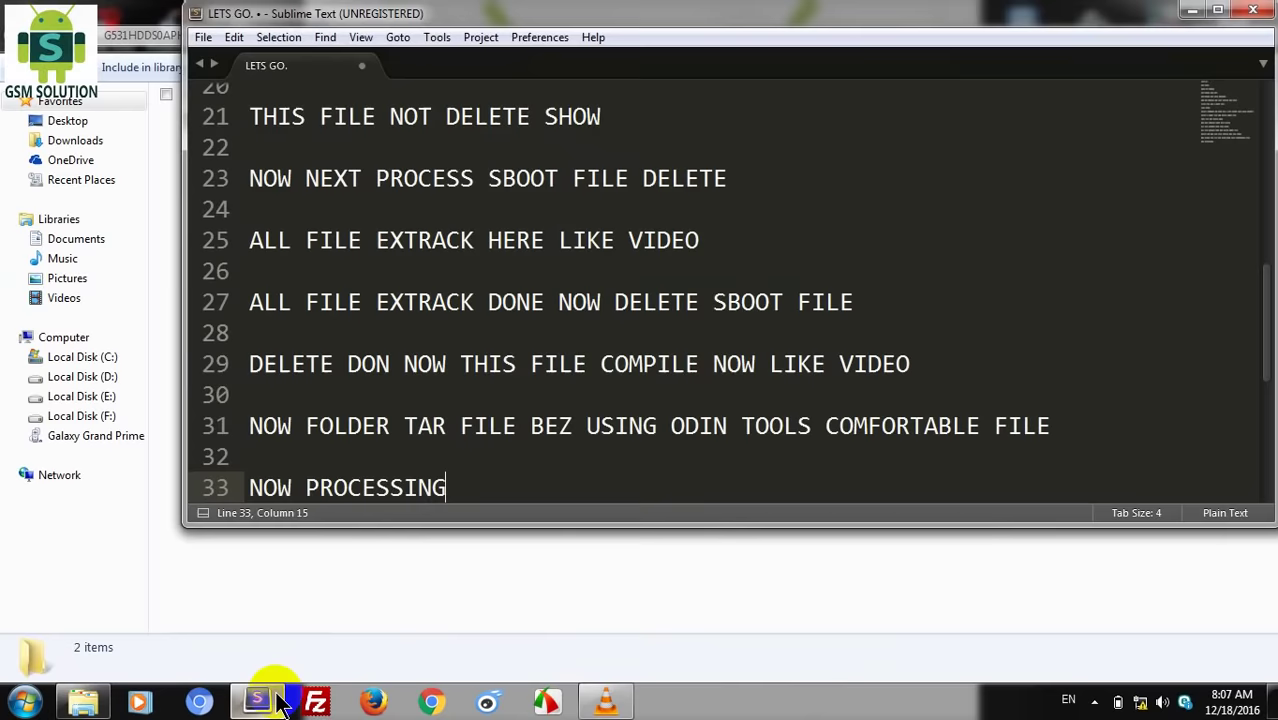
{"action": "key", "text": "Return"}
{"action": "key", "text": "Return"}
{"action": "type", "text": "T"}
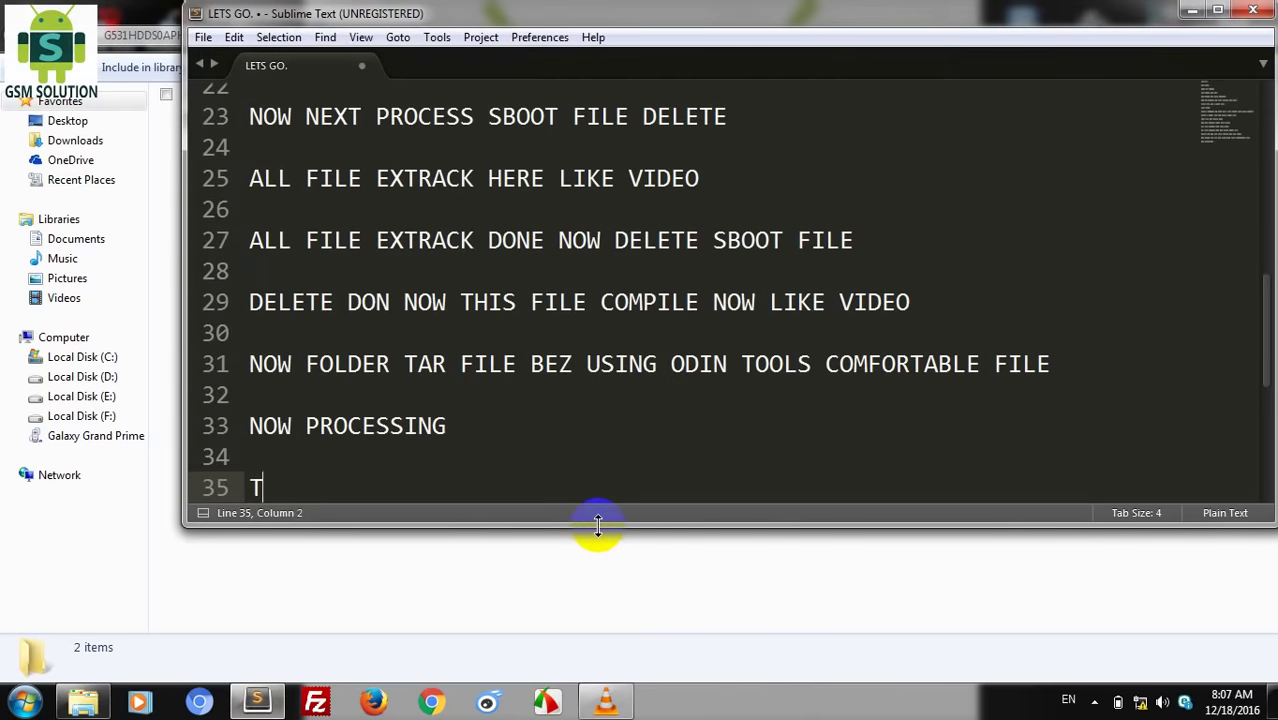
{"action": "type", "text": "AR FILE "}
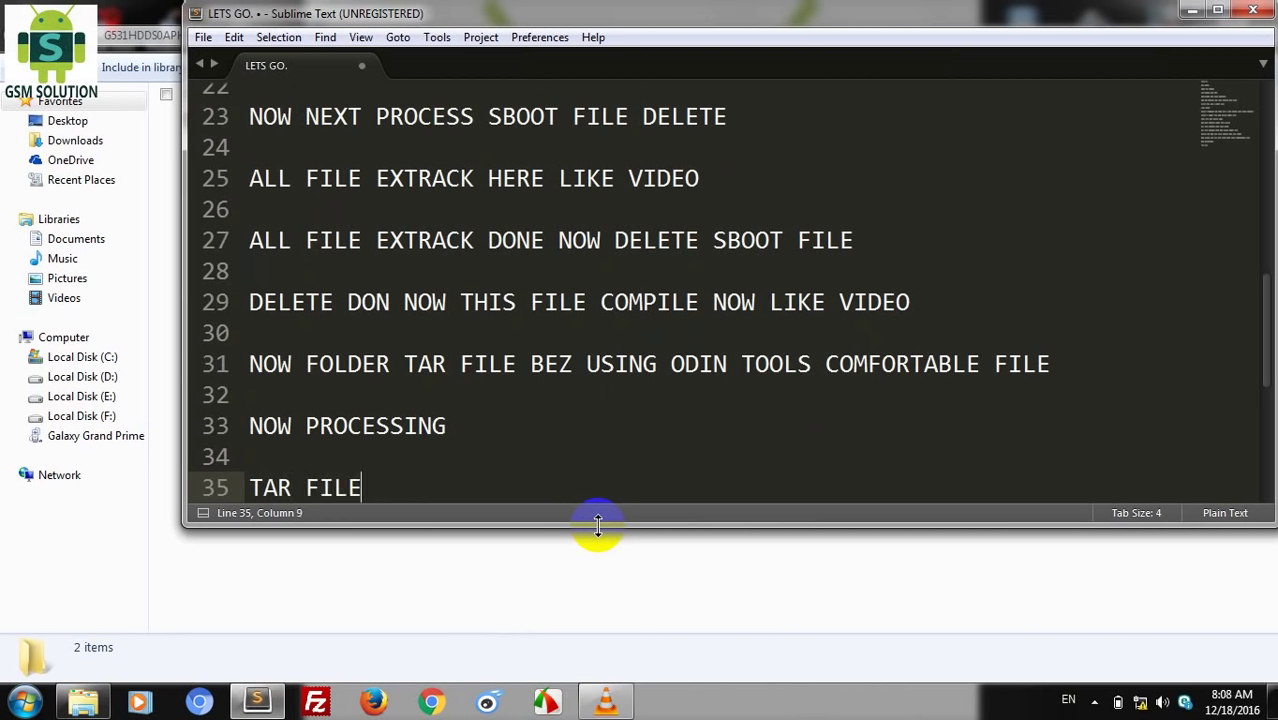
{"action": "type", "text": "READY "}
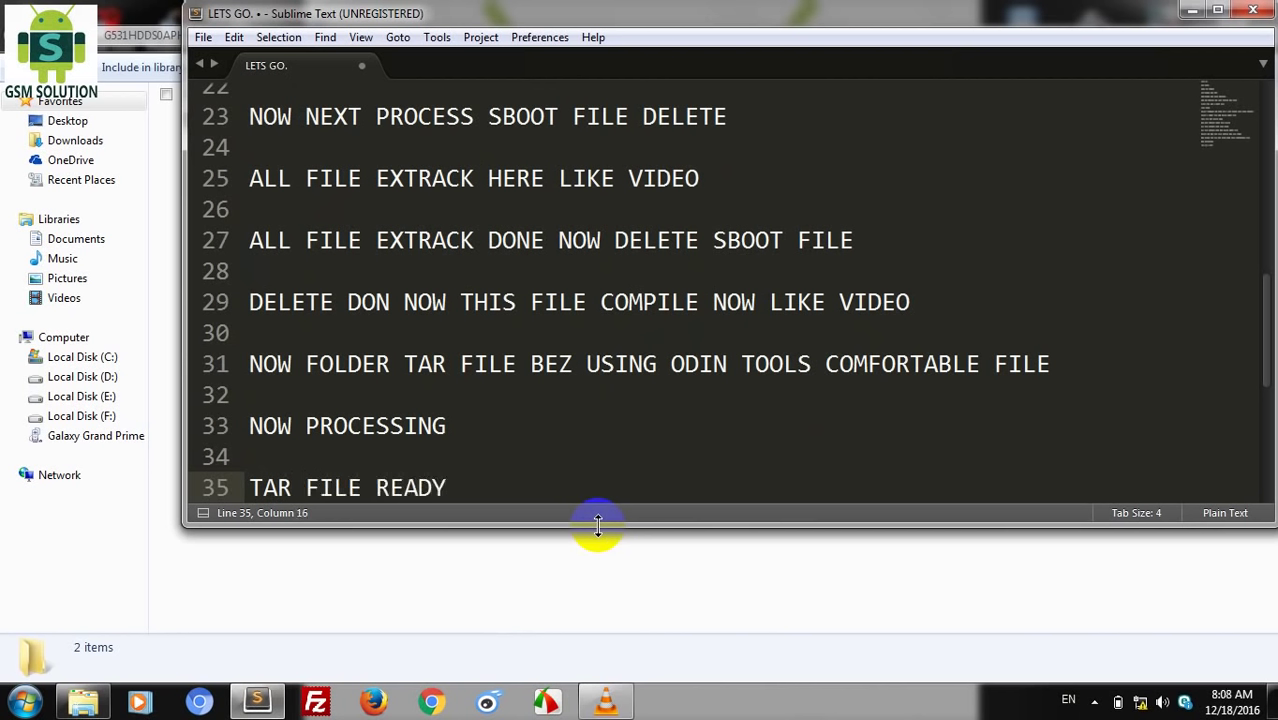
{"action": "type", "text": "SELECT"}
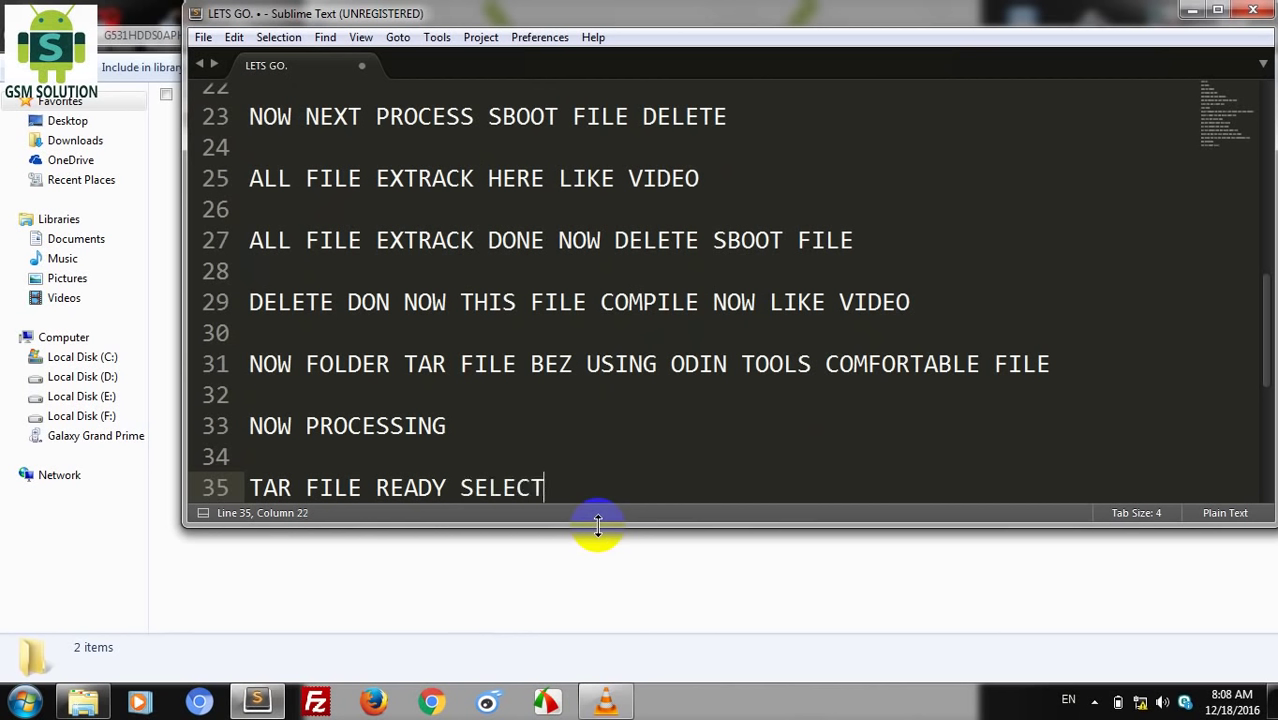
{"action": "type", "text": " ODIN AND "}
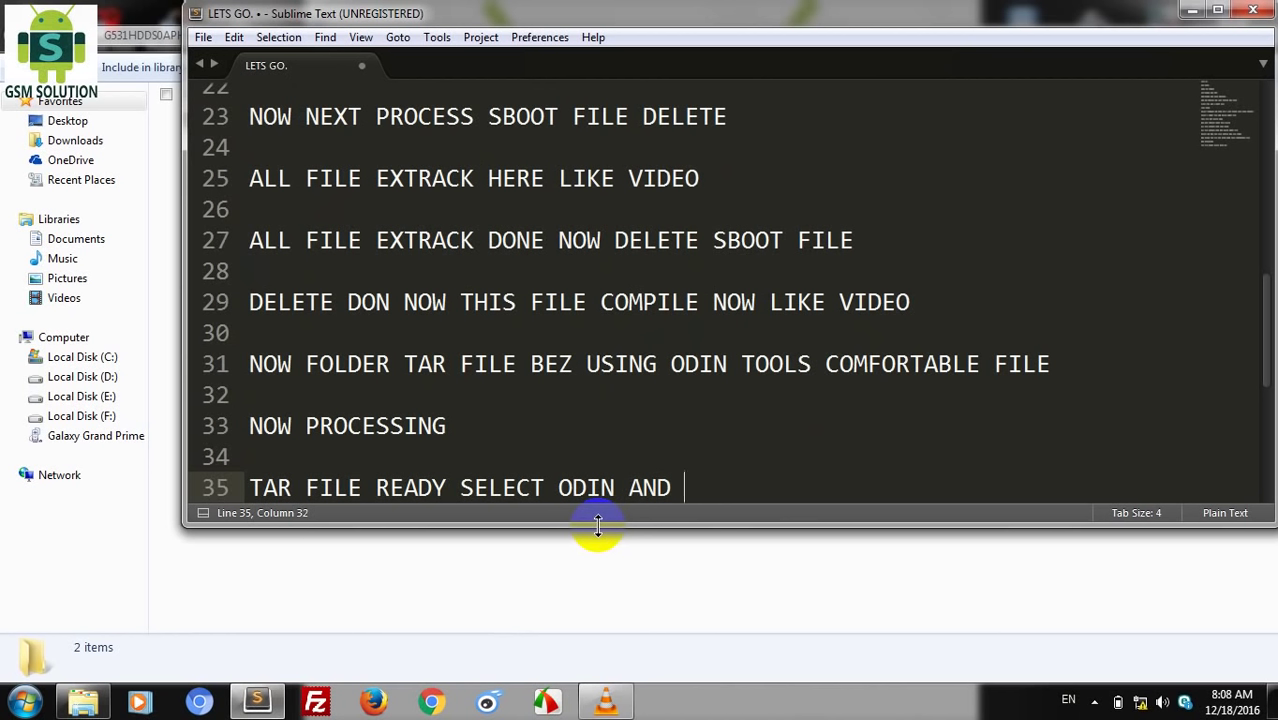
{"action": "type", "text": "FLASHIN"}
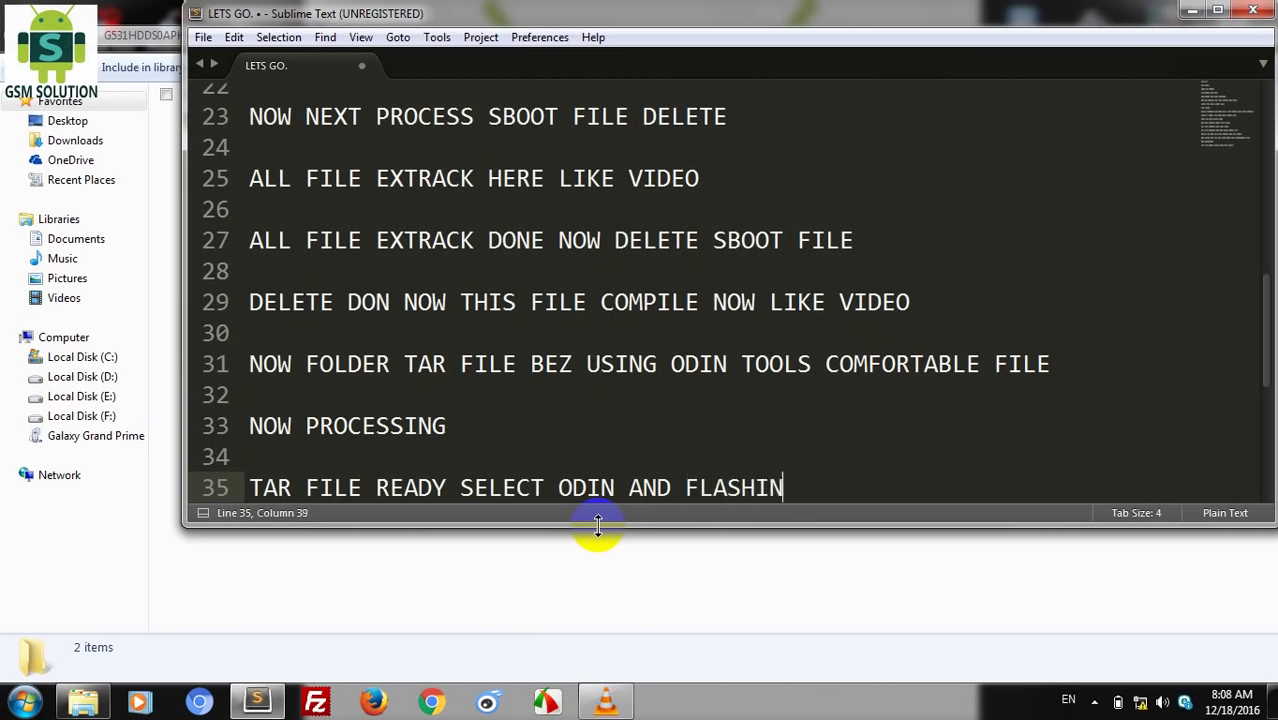
{"action": "key", "text": "BackSpace"}
{"action": "key", "text": "BackSpace"}
{"action": "key", "text": "BackSpace"}
{"action": "key", "text": "BackSpace"}
{"action": "key", "text": "BackSpace"}
{"action": "key", "text": "BackSpace"}
{"action": "key", "text": "BackSpace"}
{"action": "key", "text": "BackSpace"}
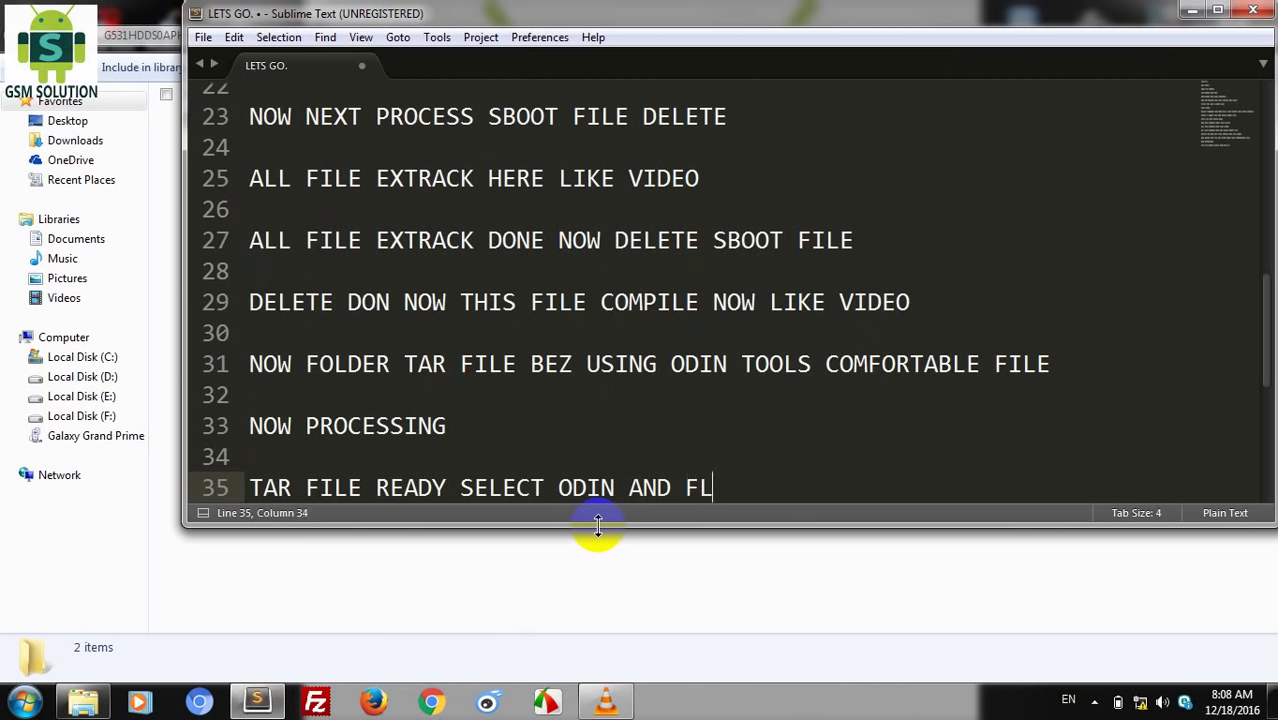
Step: Add the line "OPEN YOUR MOBILE ODIN MODE AND CONNECT USB TO PC" to the note after a blank line
{"action": "key", "text": "Return"}
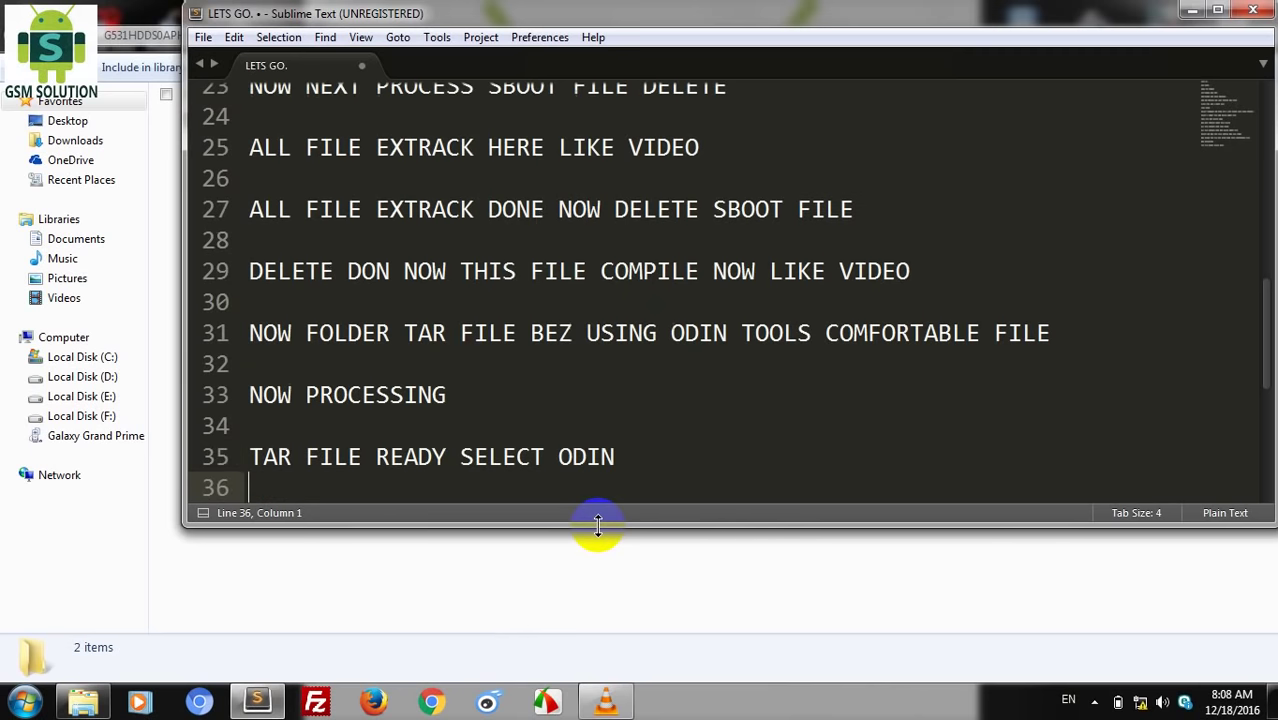
{"action": "key", "text": "Return"}
{"action": "type", "text": "OPEN "}
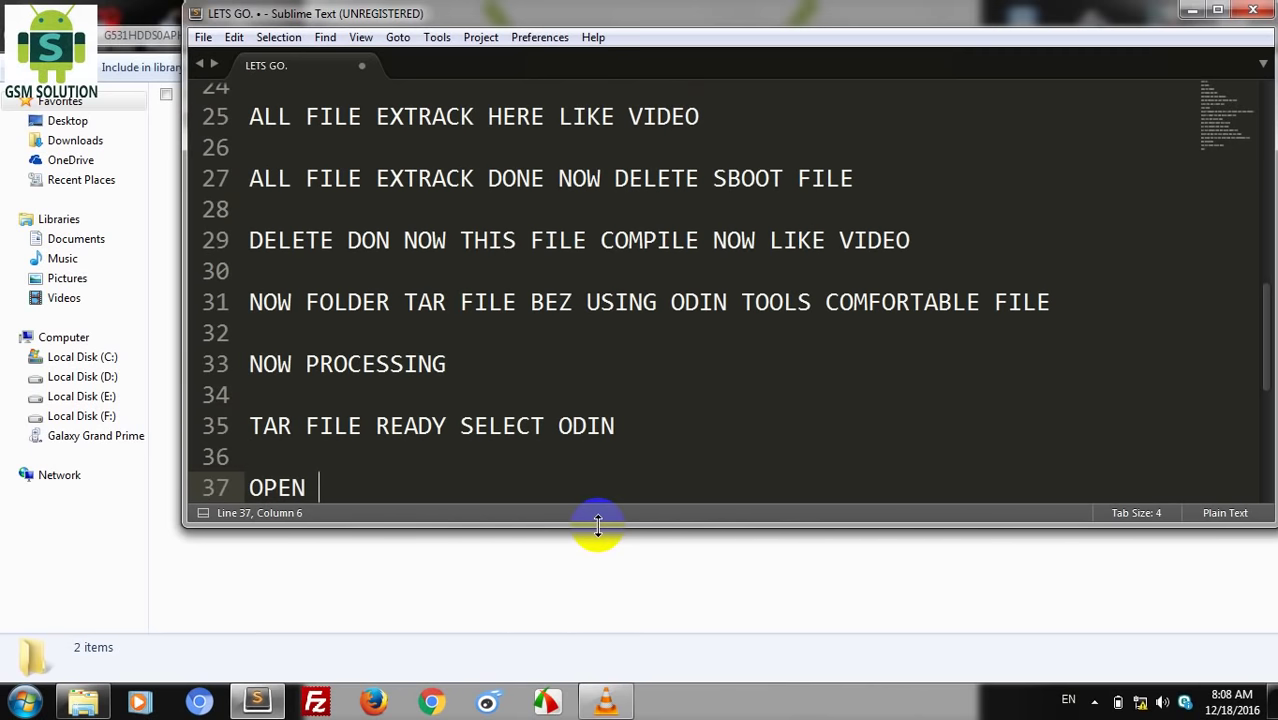
{"action": "type", "text": "YOUR "}
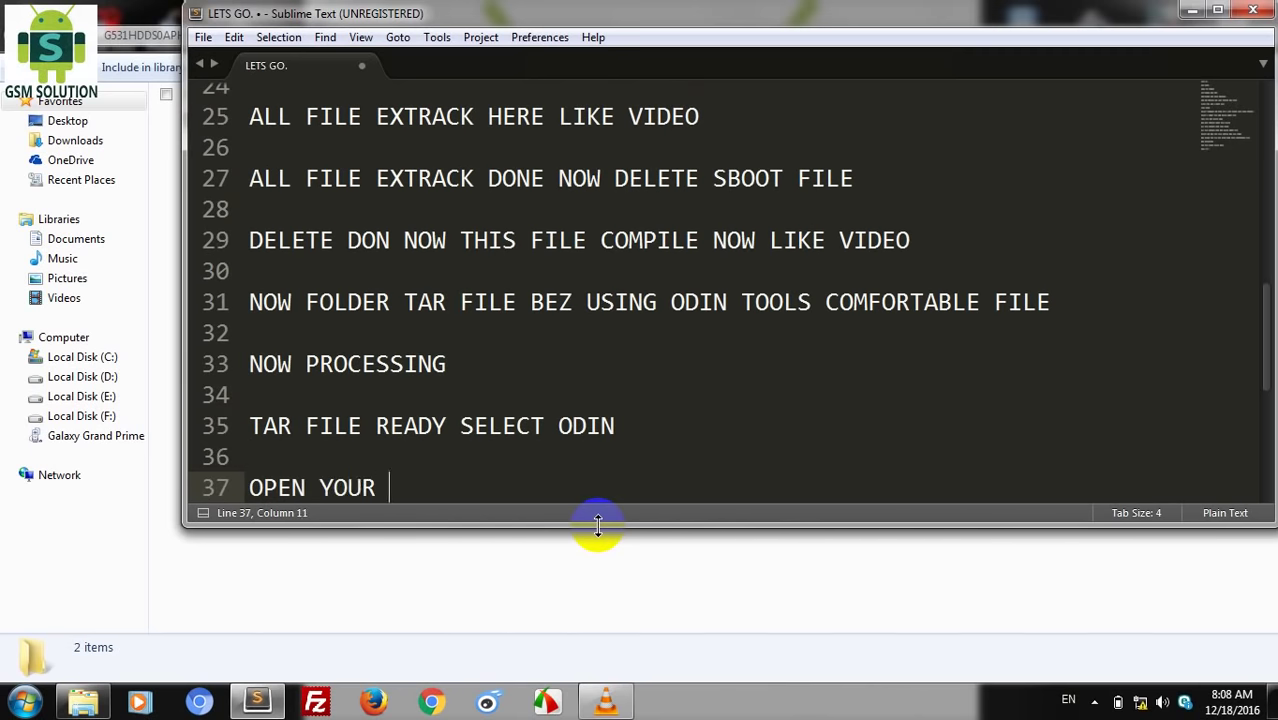
{"action": "type", "text": "MOBIE"}
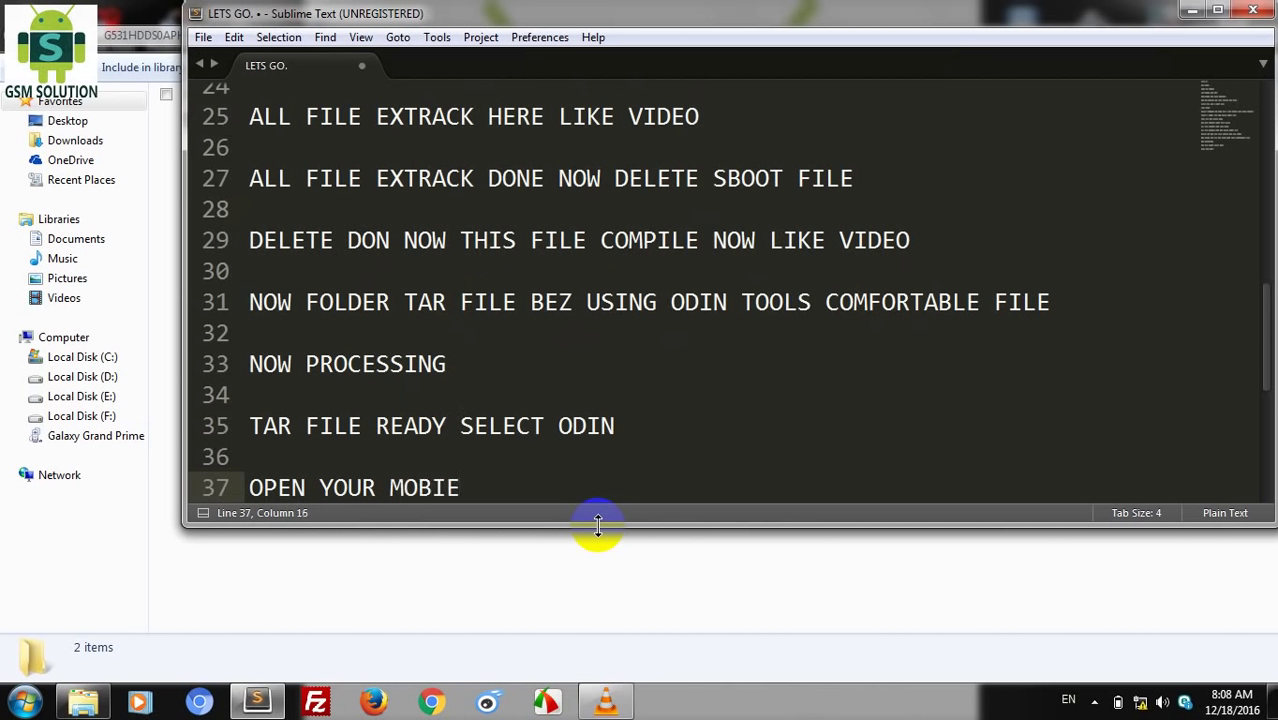
{"action": "key", "text": "BackSpace"}
{"action": "type", "text": "LE ODIN"}
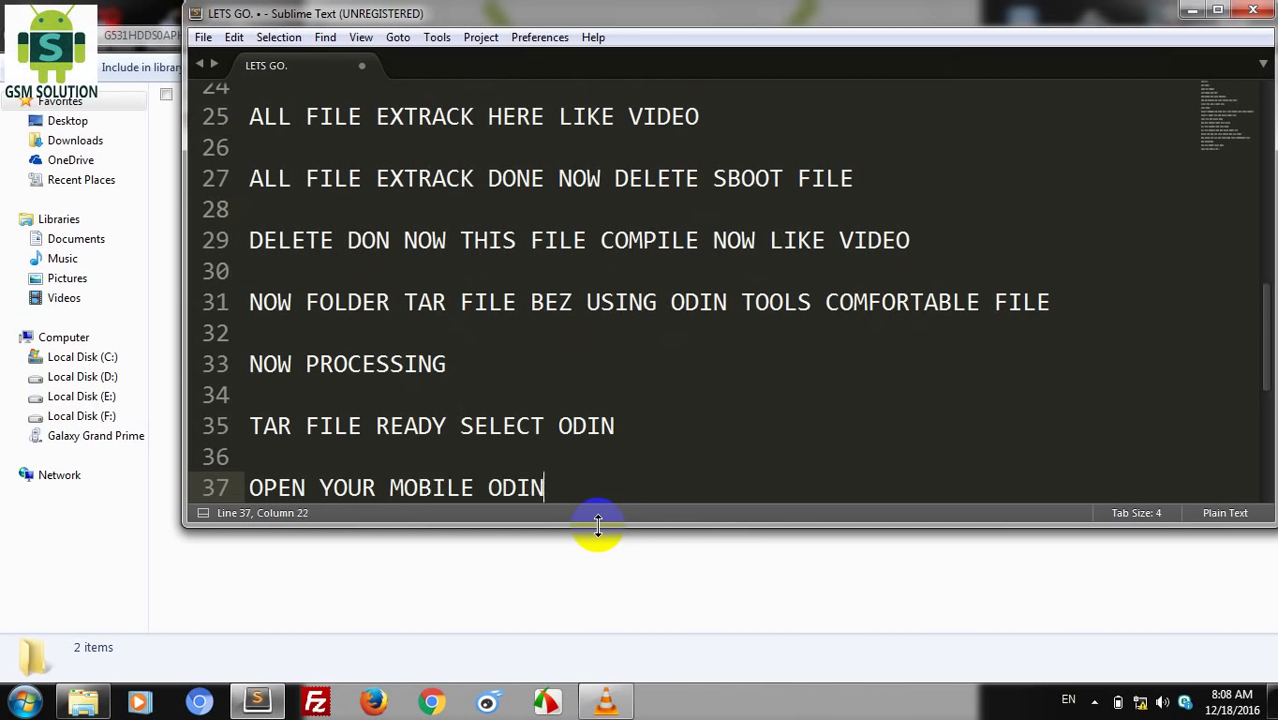
{"action": "type", "text": " MODE AND CONN"}
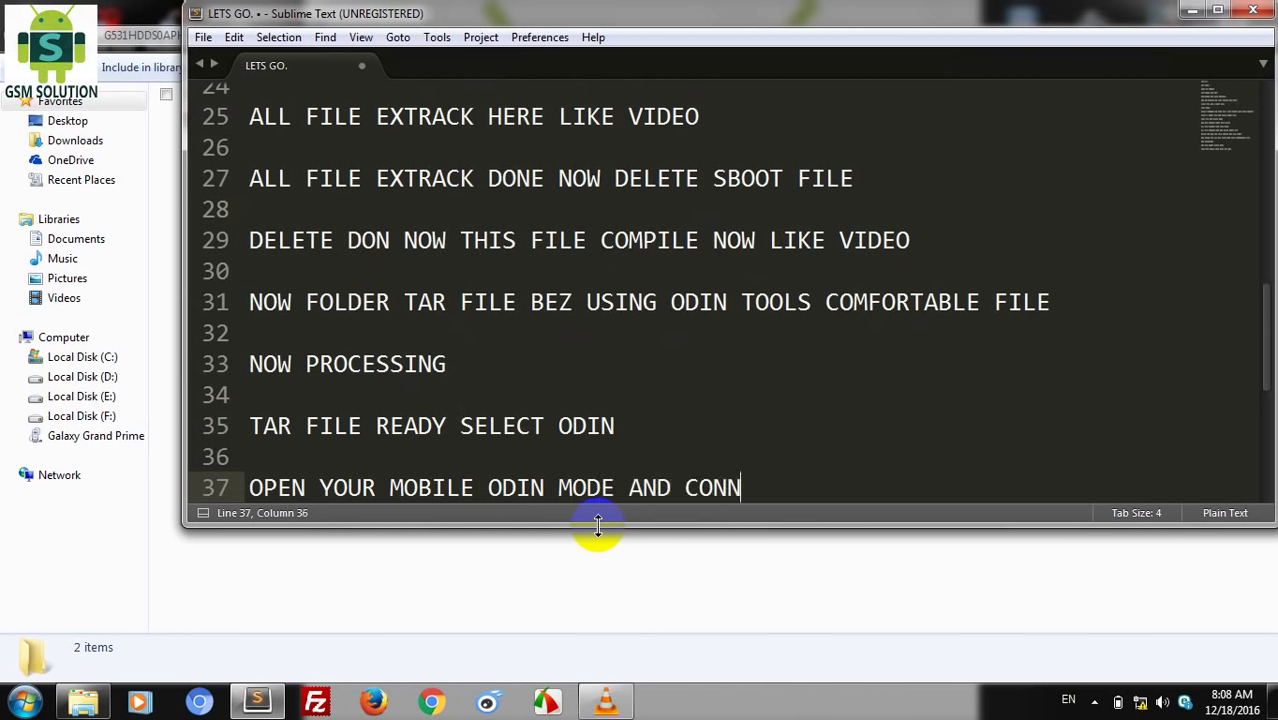
{"action": "type", "text": "ECT US"}
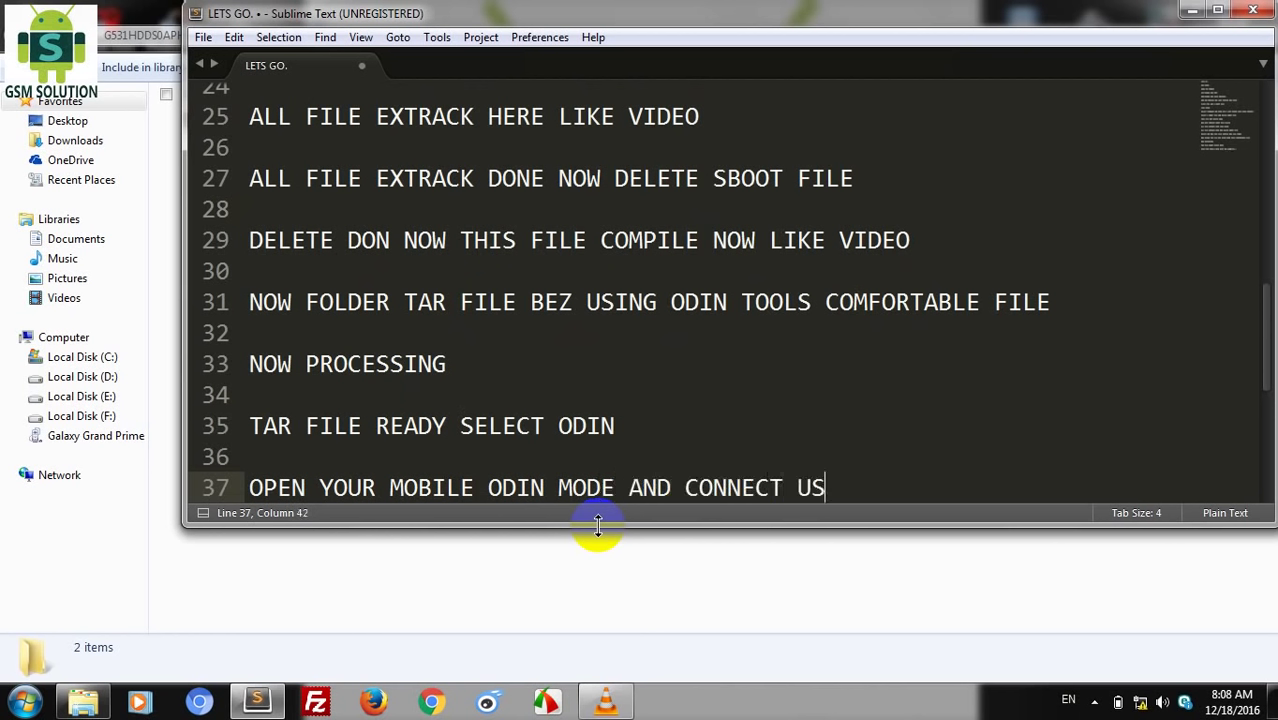
{"action": "type", "text": "B TO PC"}
Step: Add the line "SELECT FILE PDA TAB AND FLASH DONE" to the note after a blank line
{"action": "key", "text": "Return"}
{"action": "key", "text": "Return"}
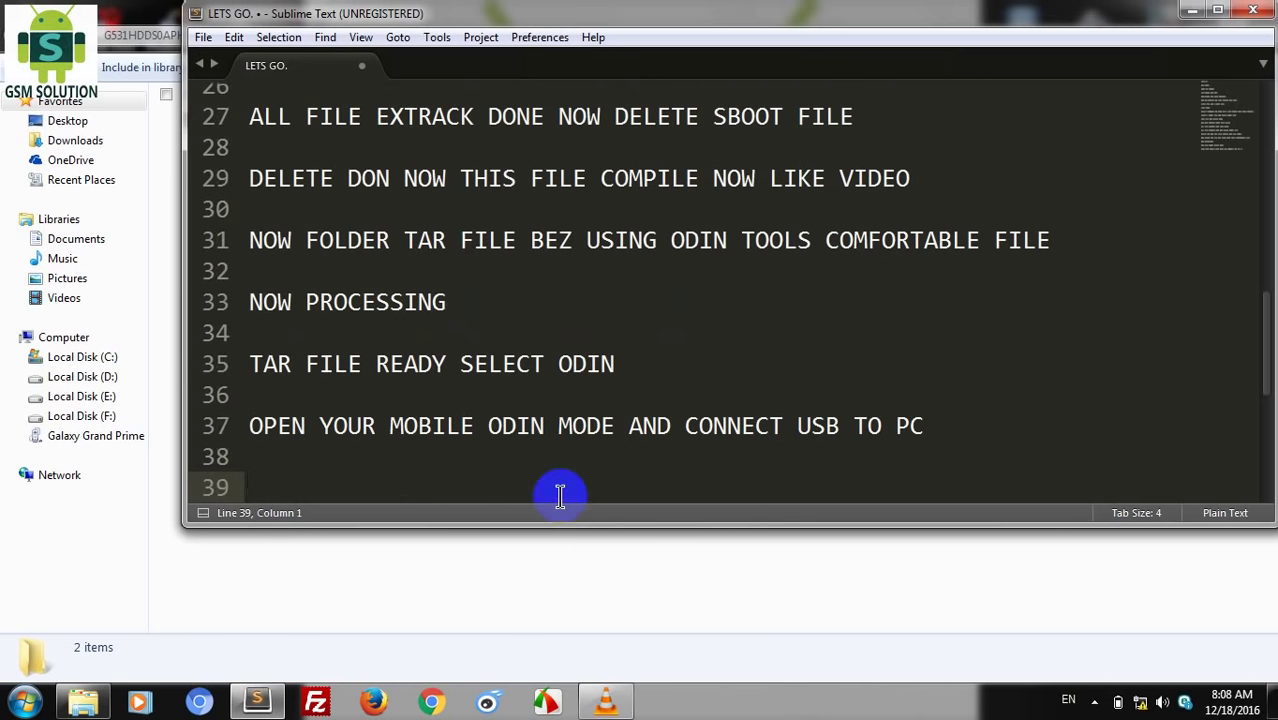
{"action": "type", "text": "SELEC"}
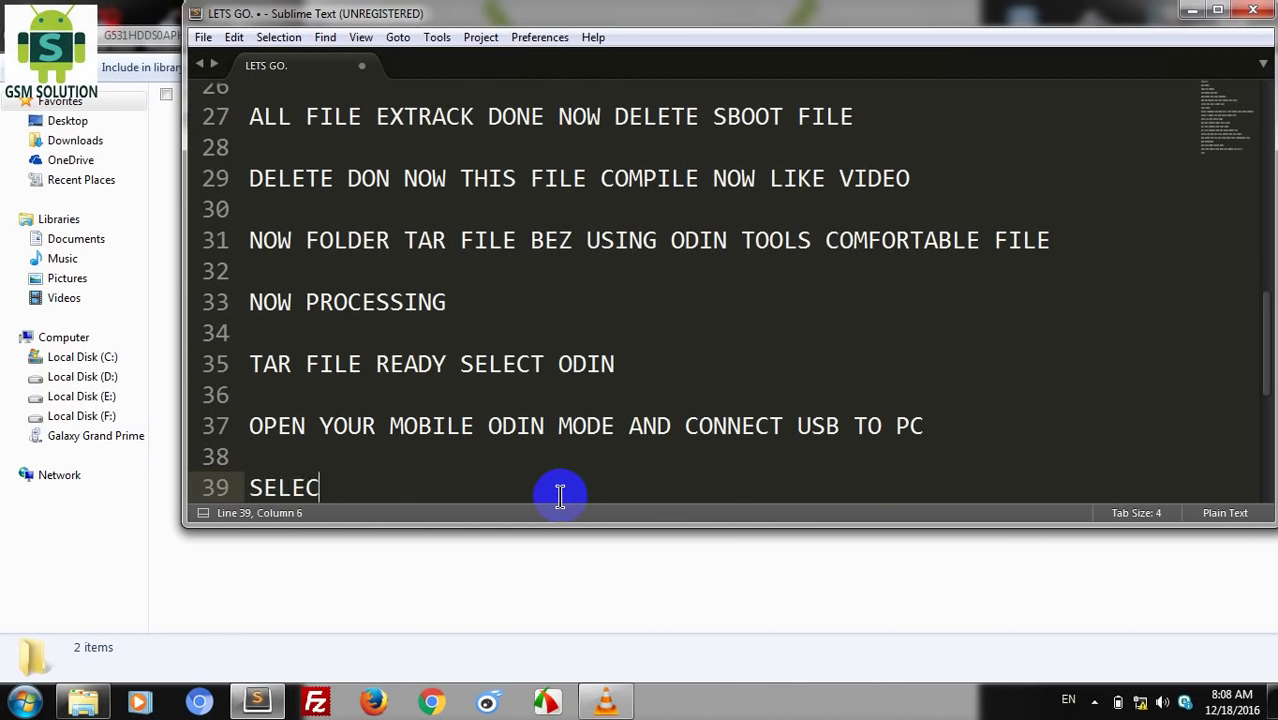
{"action": "type", "text": "T FILE "}
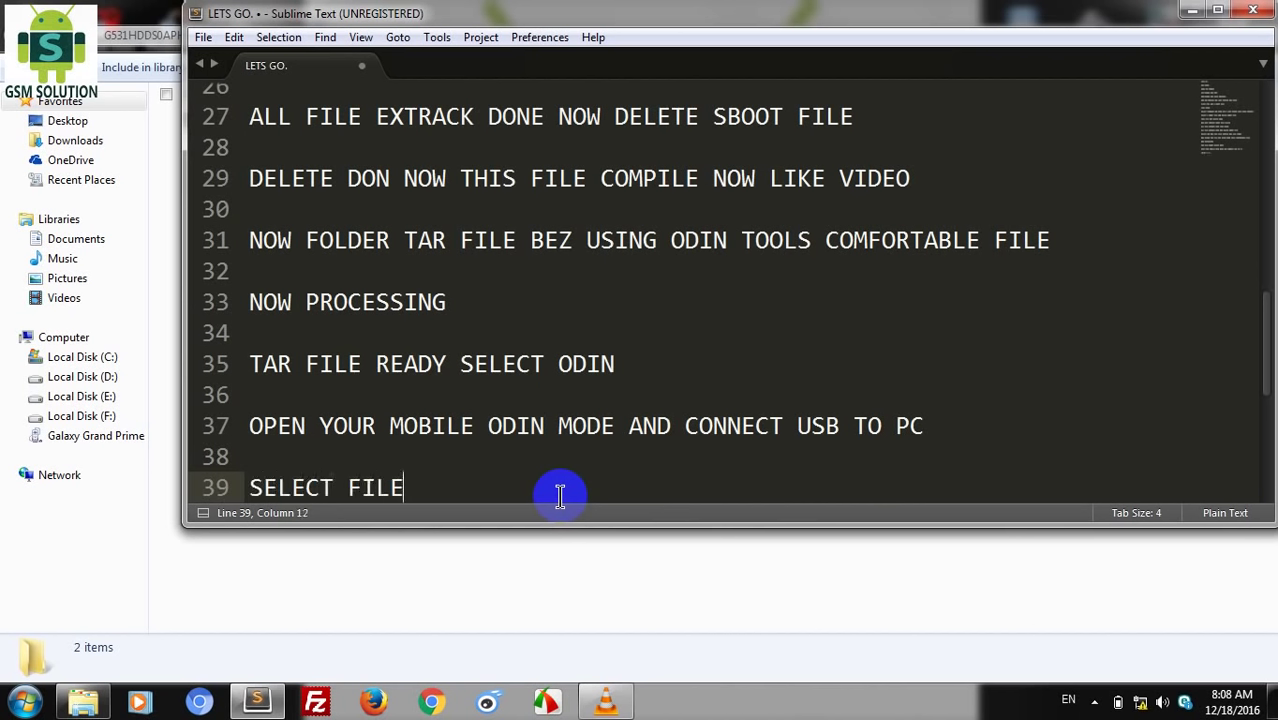
{"action": "type", "text": "PDA TAB  A"}
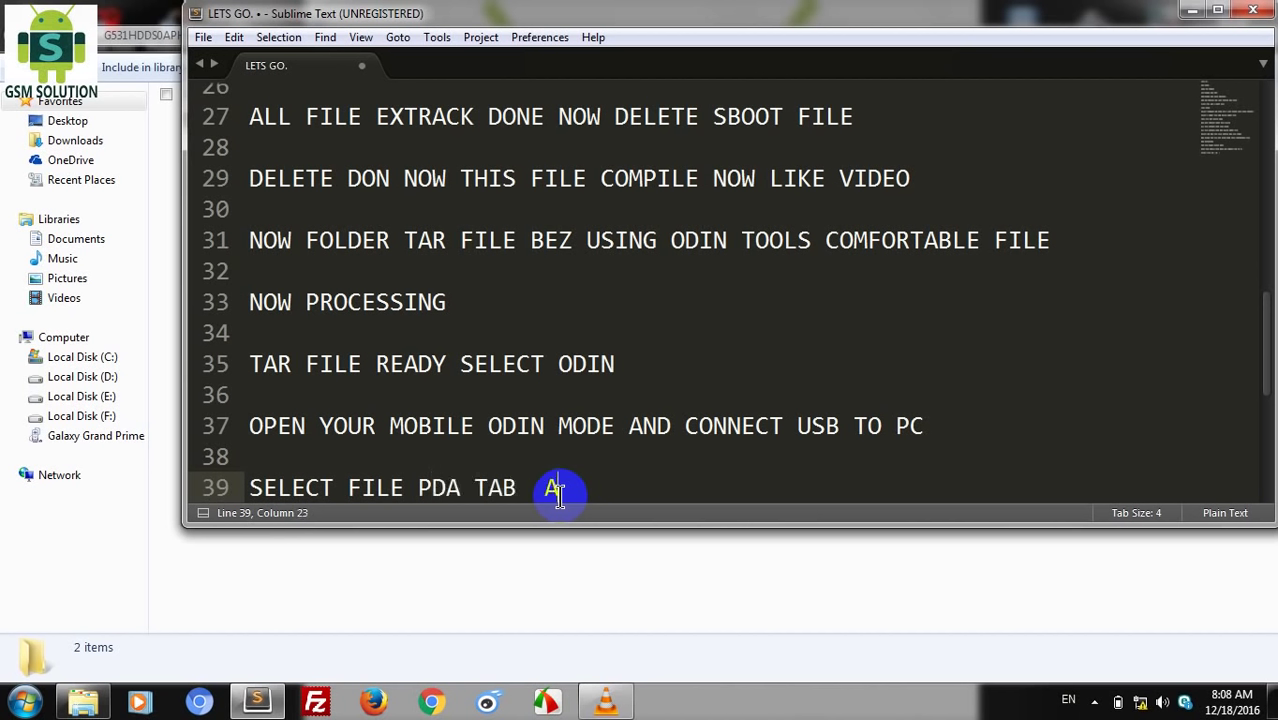
{"action": "type", "text": "ND FLASH "}
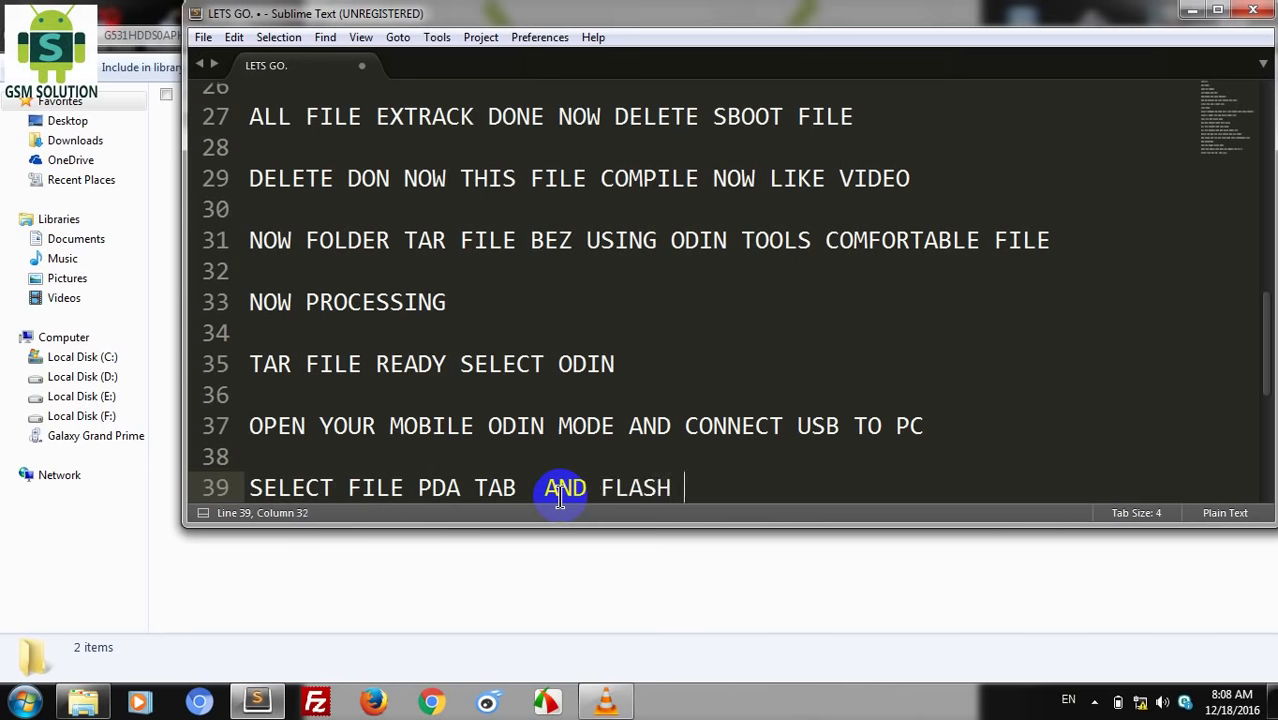
{"action": "type", "text": " DONE"}
Step: Add the closing line "SBOOT FILE WRITE FAILD SOLUTION DONE" to the note after a blank line
{"action": "key", "text": "Return"}
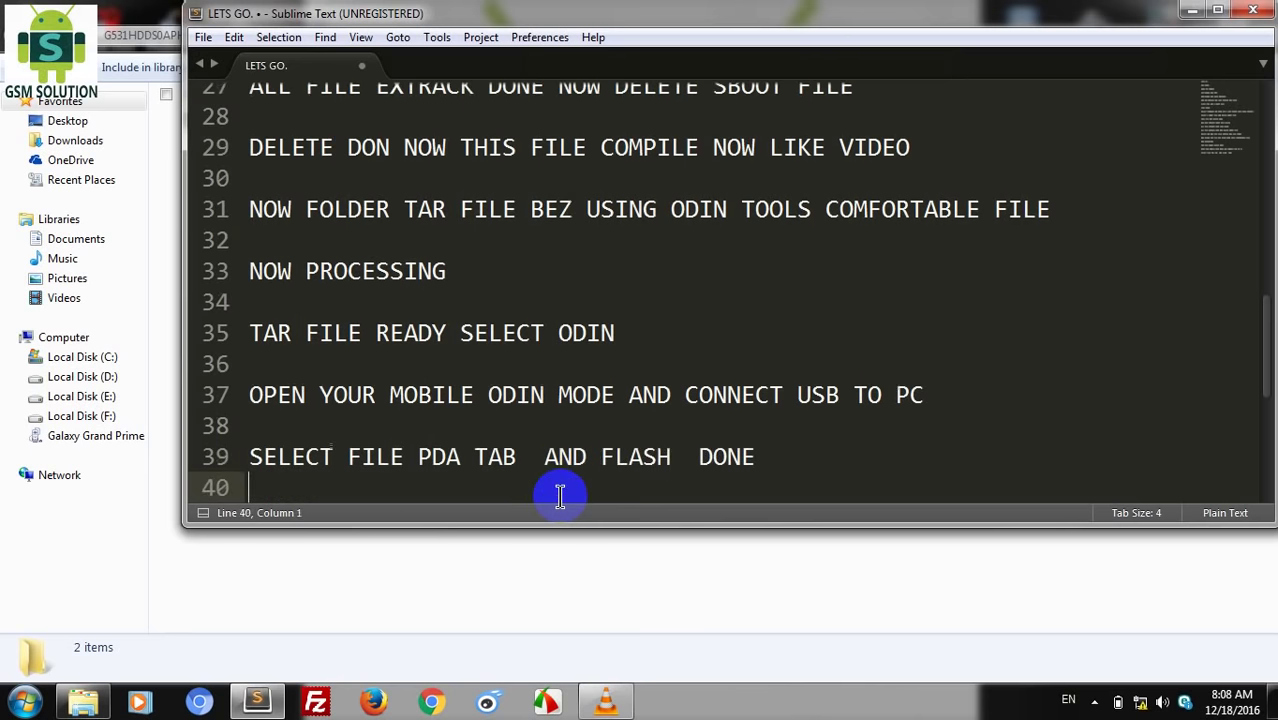
{"action": "key", "text": "Return"}
{"action": "type", "text": "SB"}
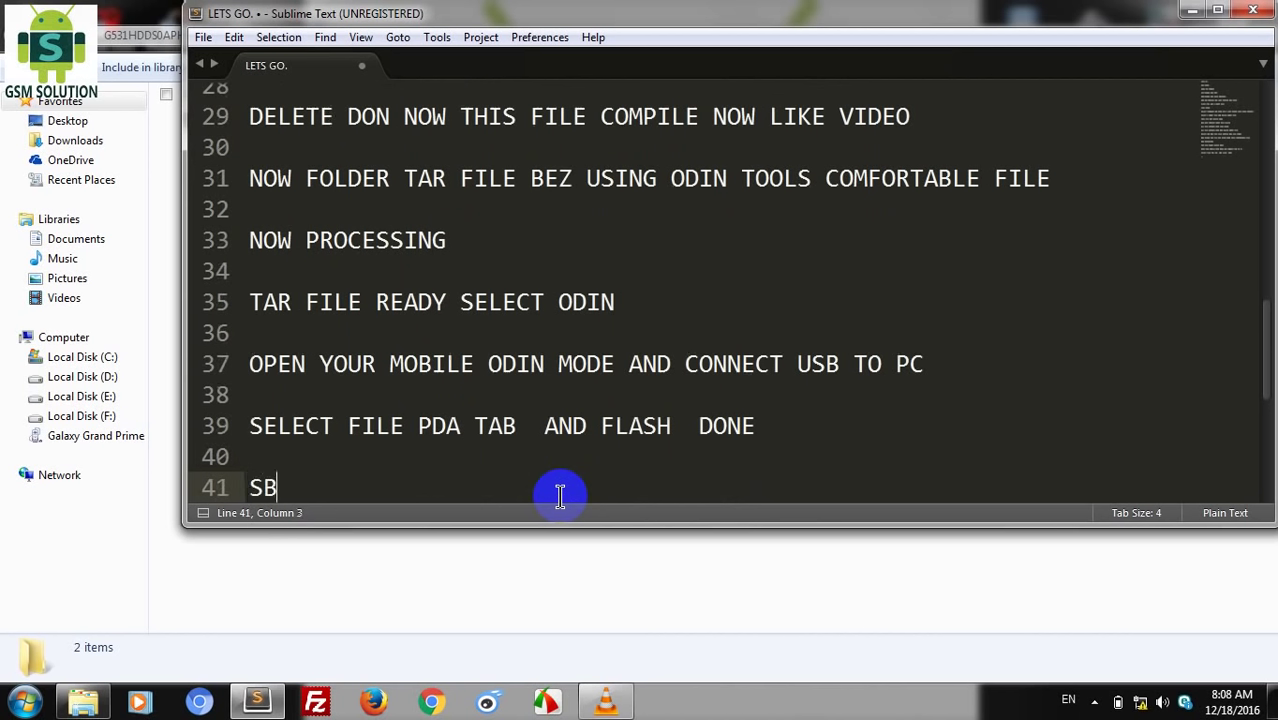
{"action": "type", "text": "OOT FI"}
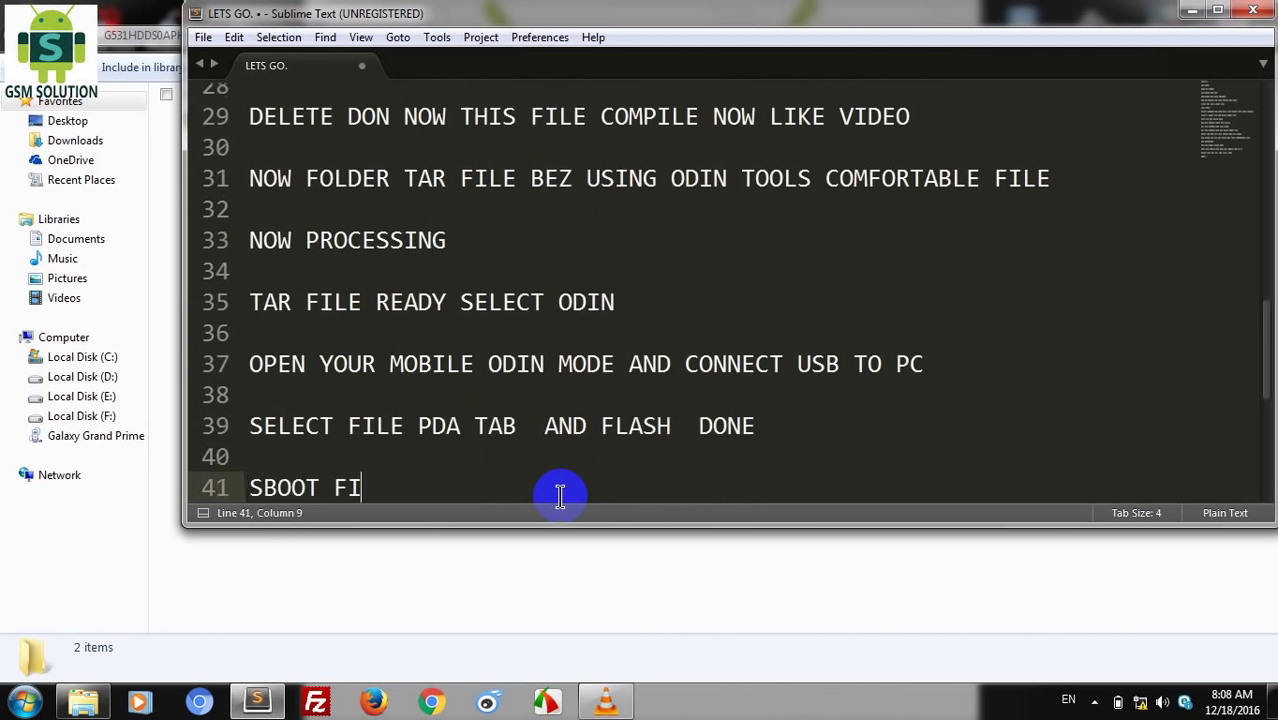
{"action": "type", "text": "LE WRI"}
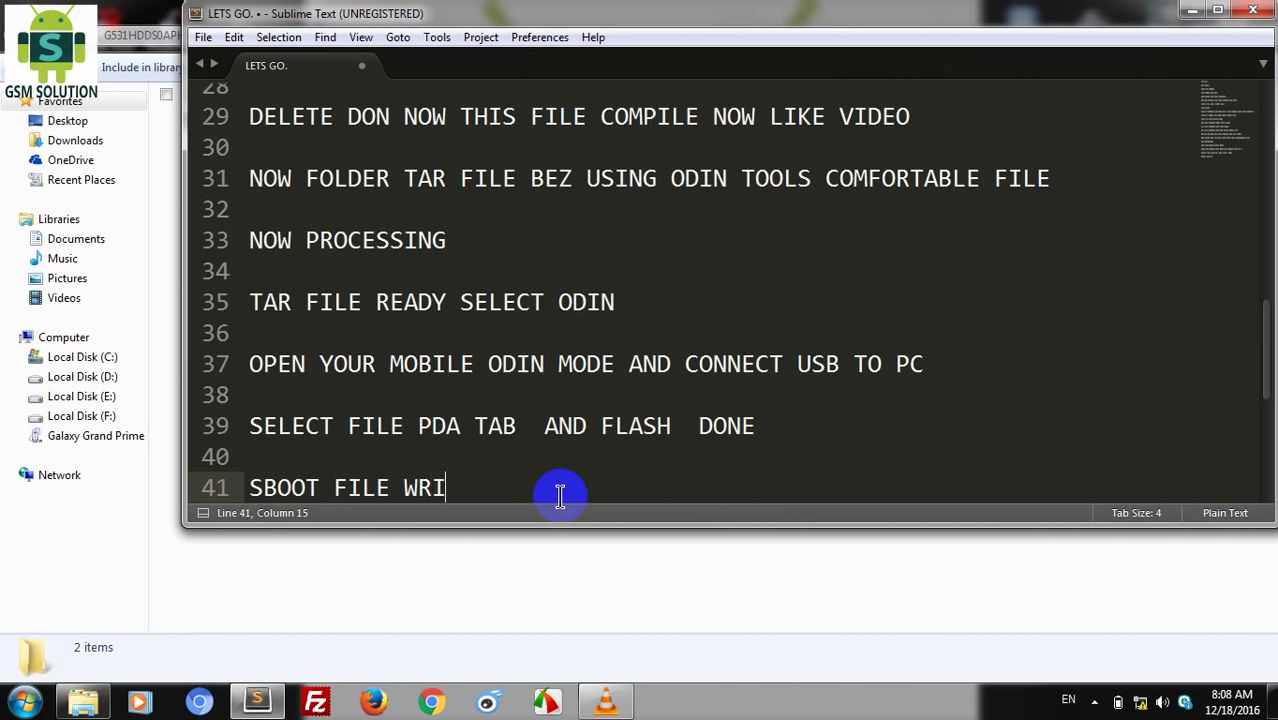
{"action": "type", "text": "TE FAI"}
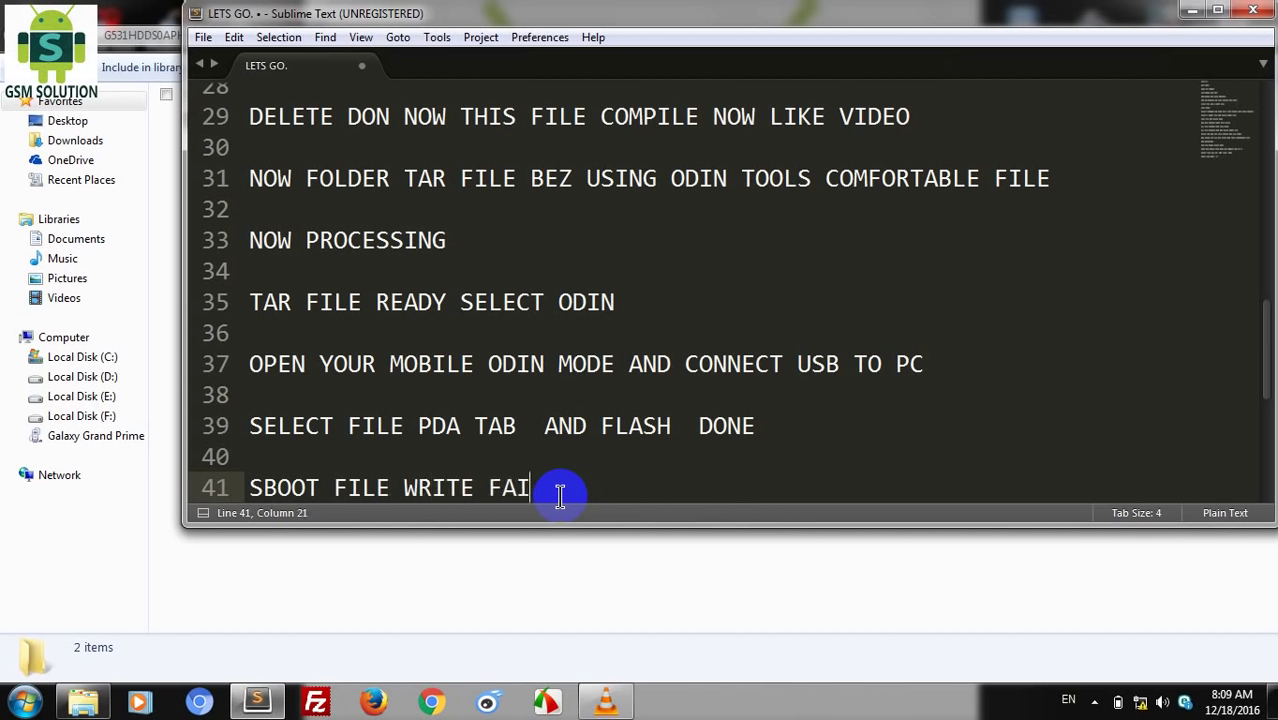
{"action": "type", "text": "LD SOL"}
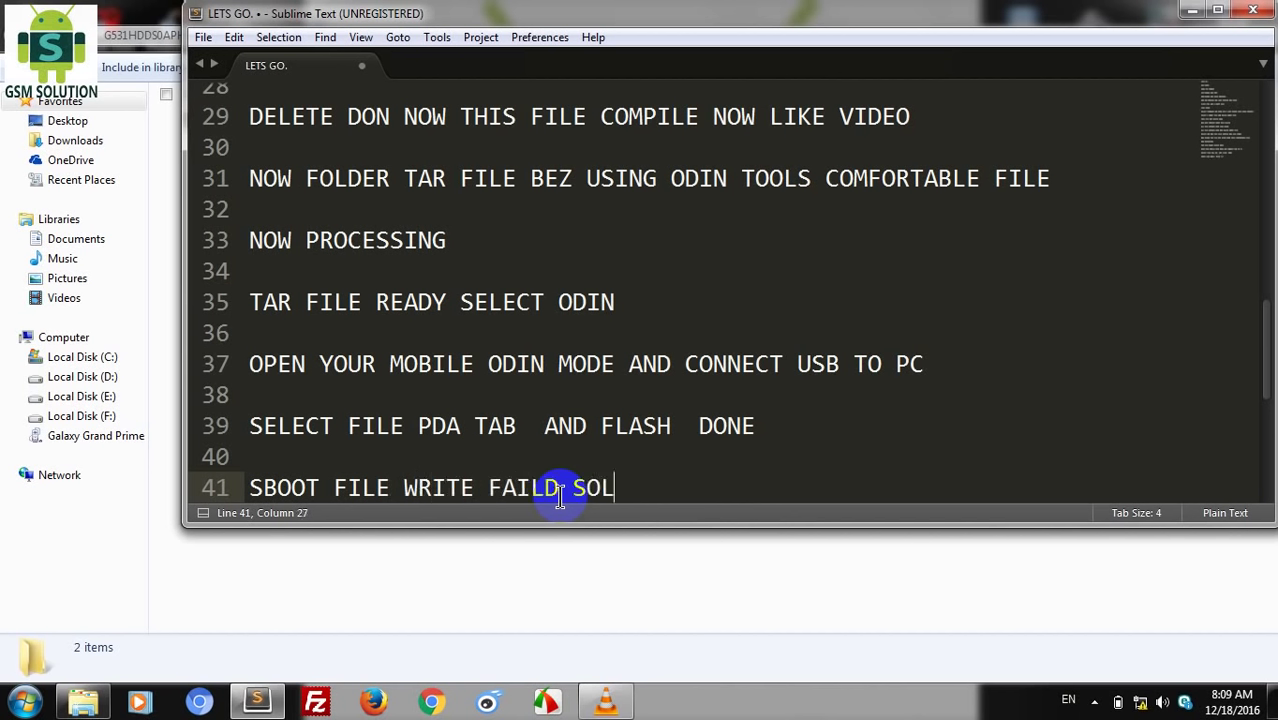
{"action": "type", "text": "UTION"}
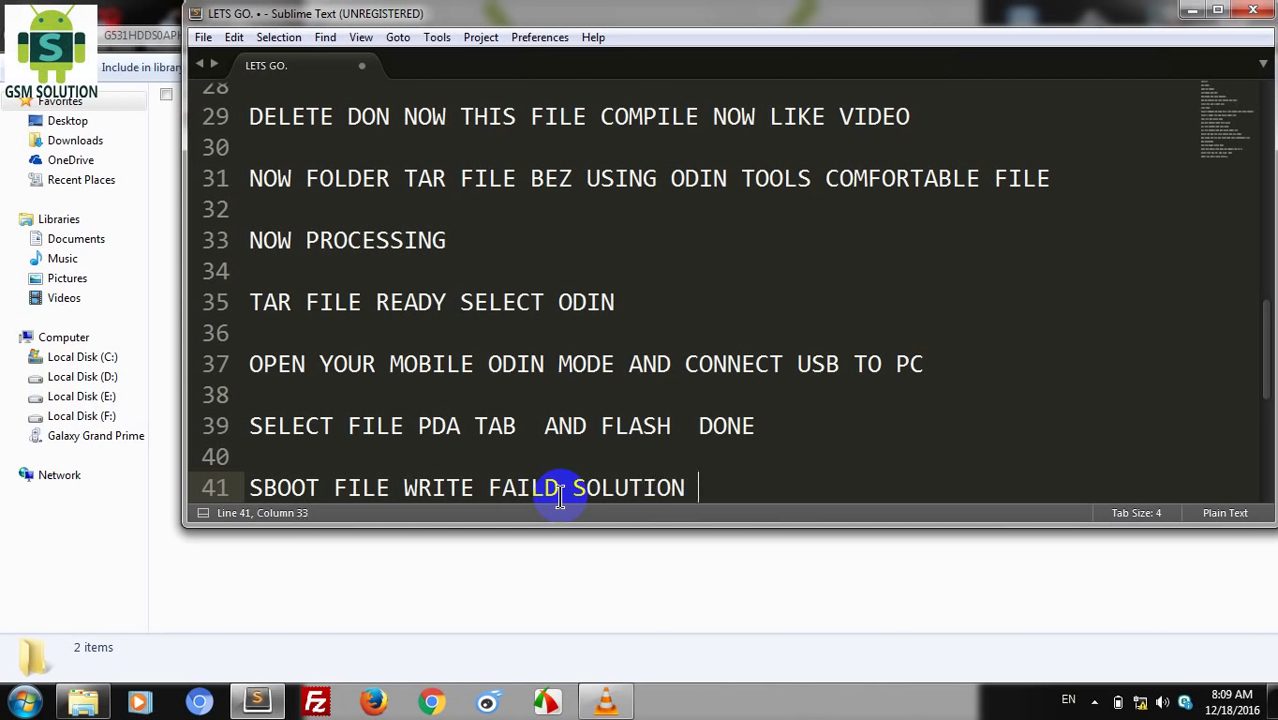
{"action": "type", "text": " DONE"}
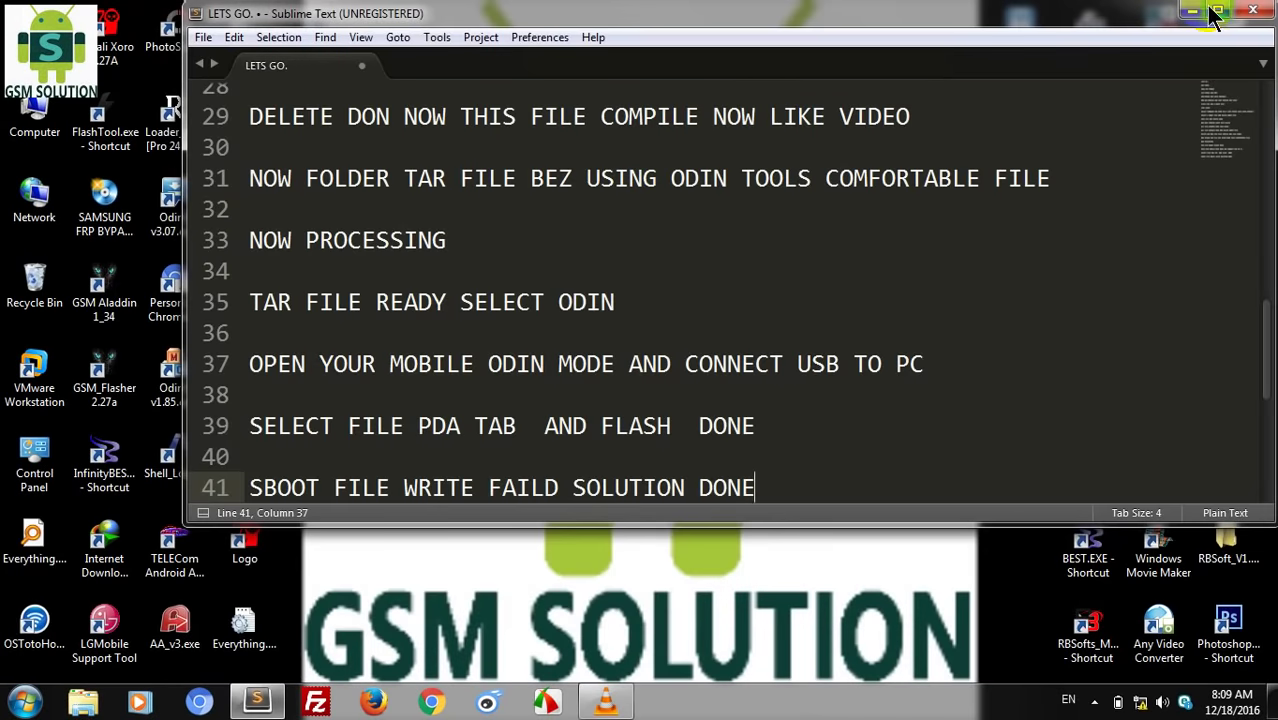
Step: Minimize the note and launch Odin3 v3.07 from its desktop shortcut
{"action": "left_click", "coordinate": [1192, 10]}
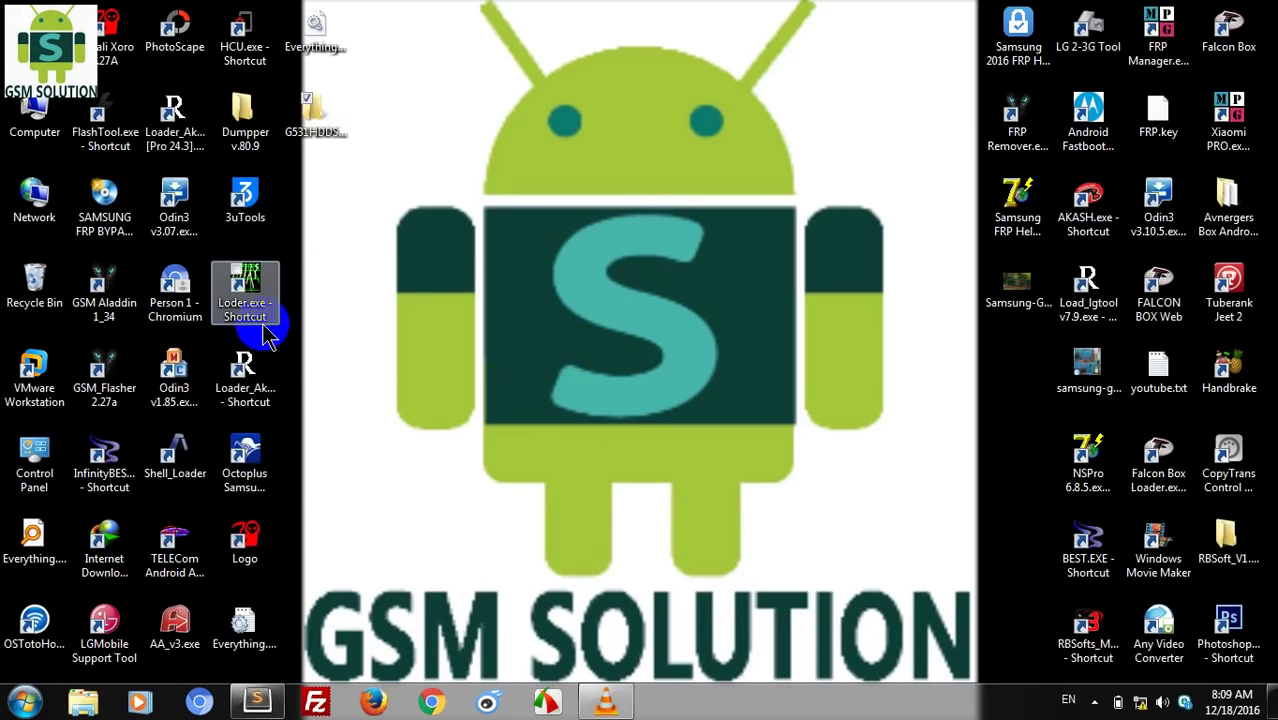
{"action": "double_click", "coordinate": [176, 205]}
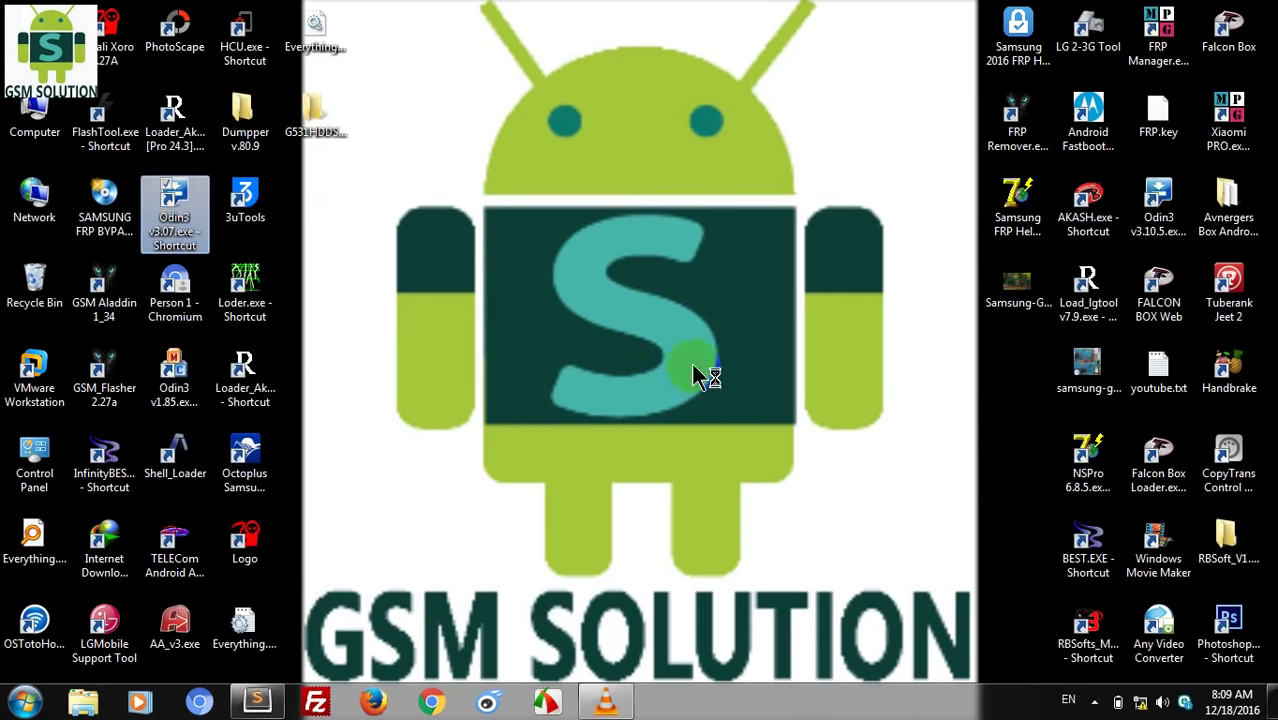